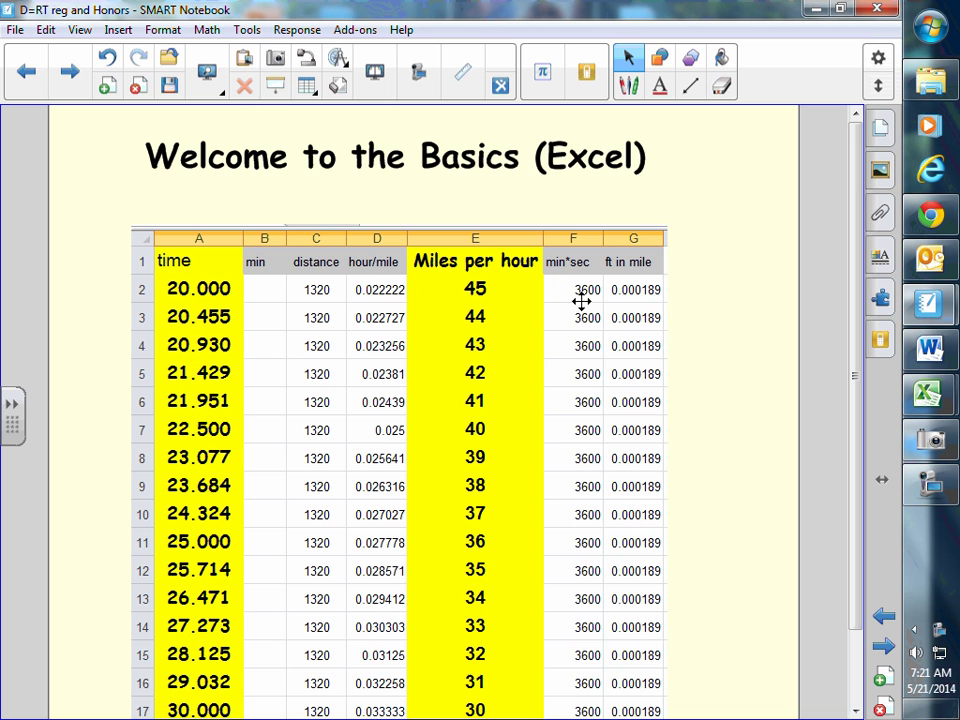
# Switch to the Excel workbook "Speed, how many secs for 300 ft." and look over the 5280 ft. sheet
pyautogui.scroll(-1, 694, 336)
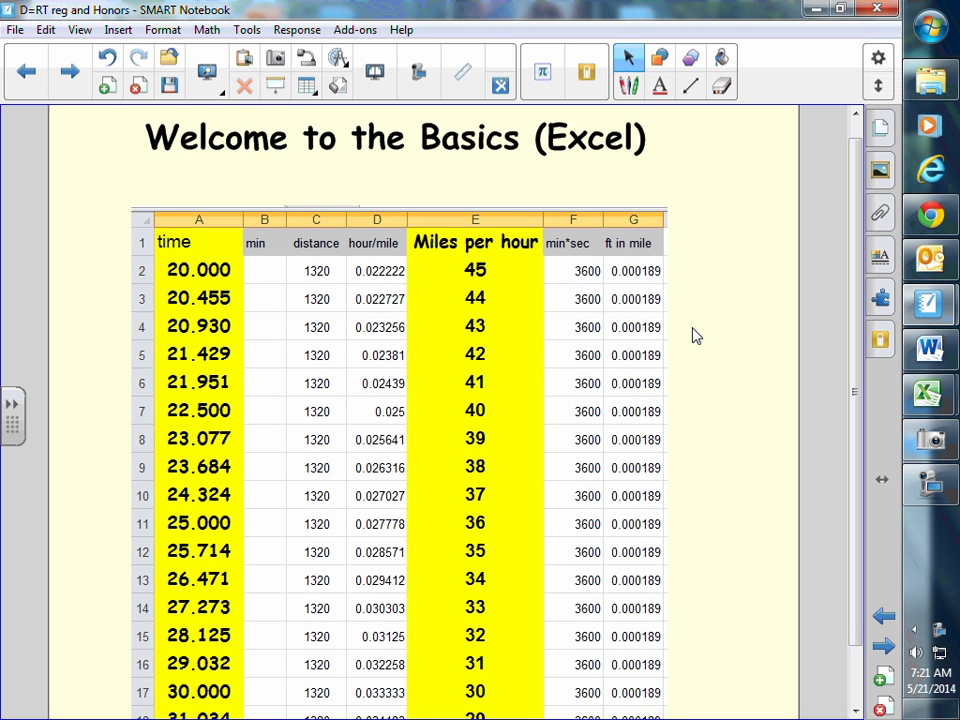
pyautogui.scroll(-2, 697, 337)
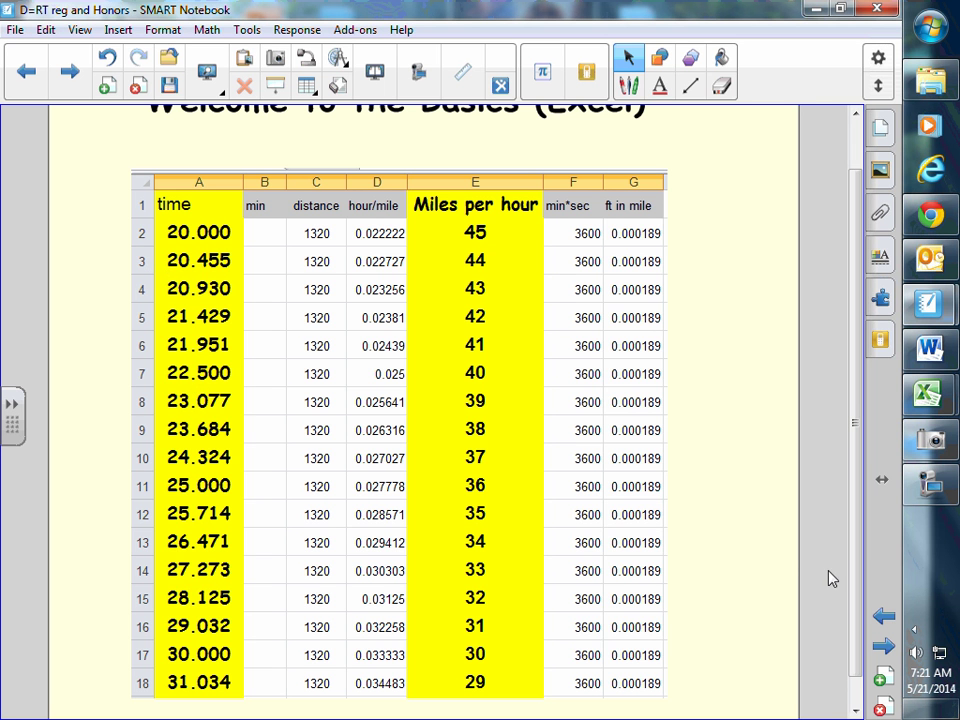
pyautogui.moveTo(925, 393)
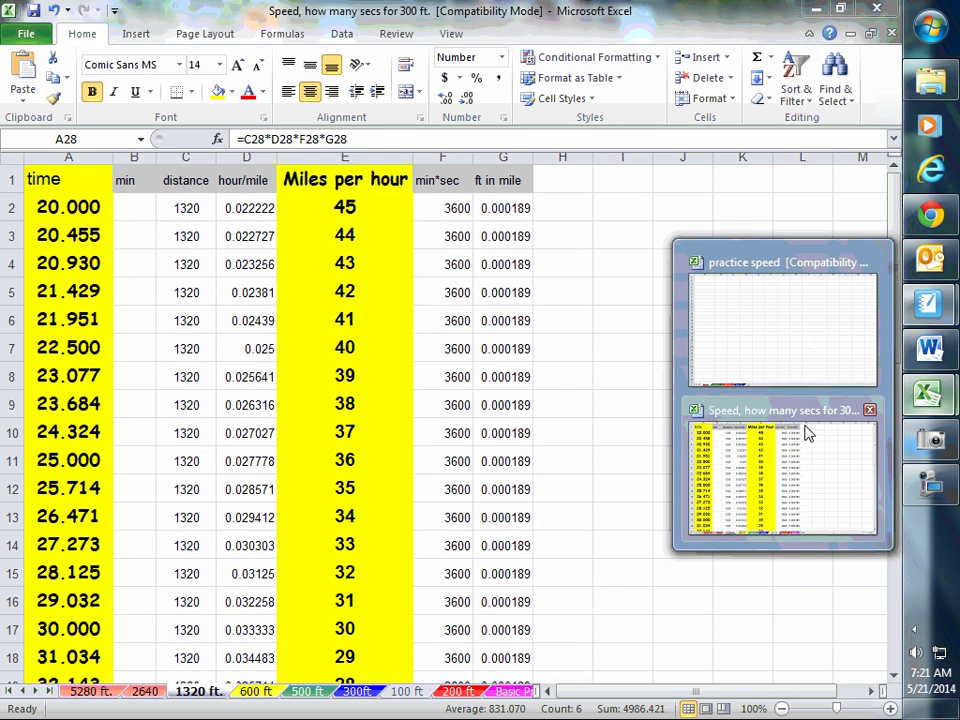
pyautogui.click(806, 433)
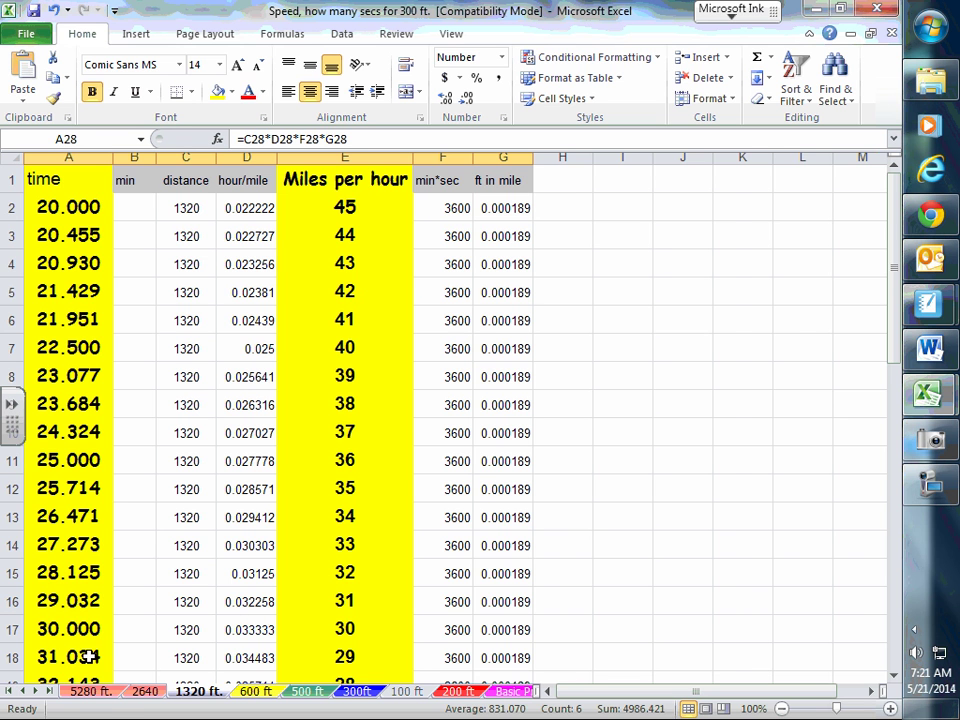
pyautogui.click(90, 691)
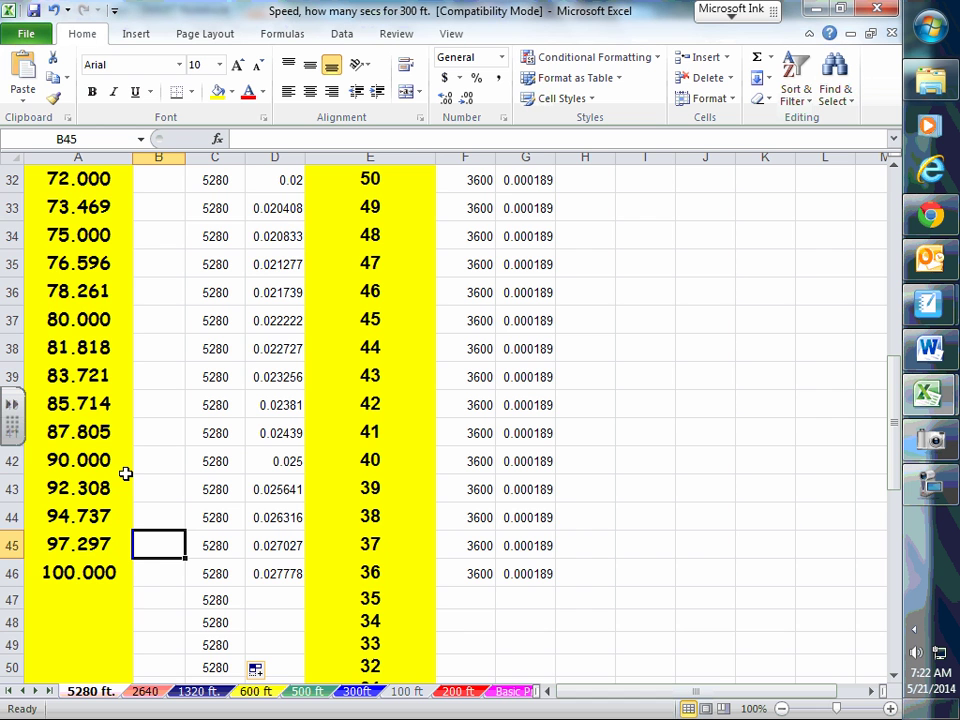
pyautogui.scroll(4, 285, 466)
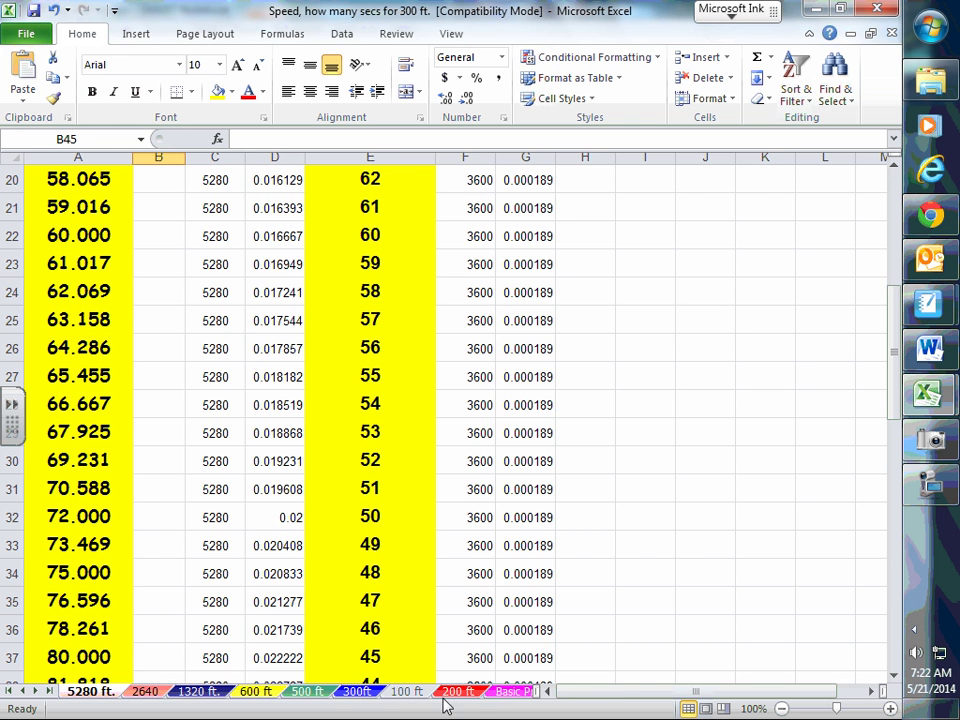
# Enter 1, 2 and 3 in cells A2 to A4 of the Basic Practice sheet
pyautogui.click(510, 691)
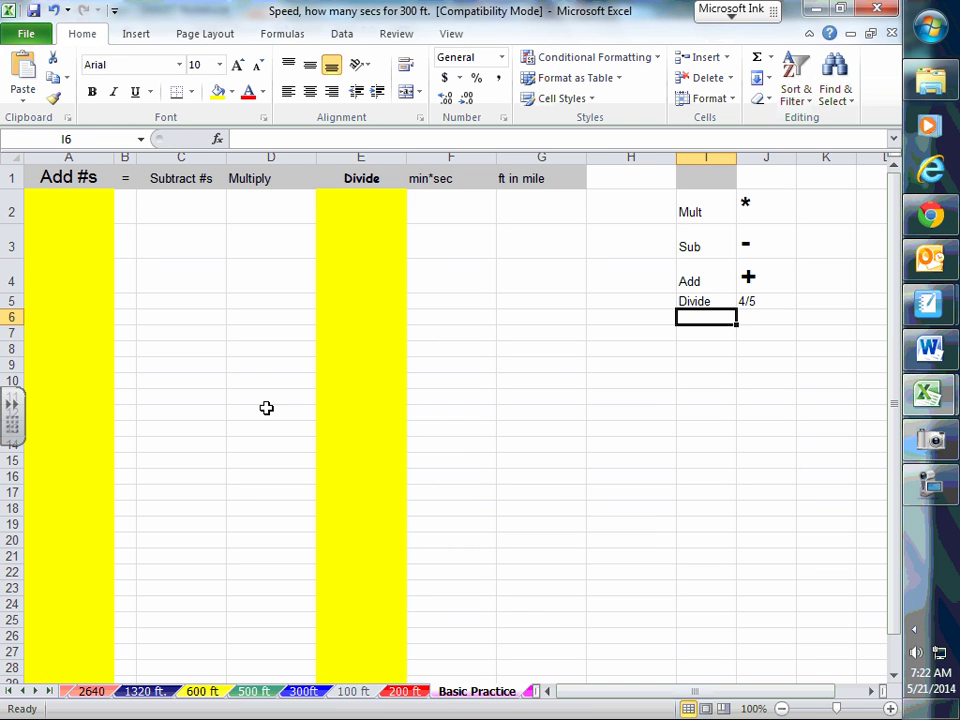
pyautogui.click(58, 213)
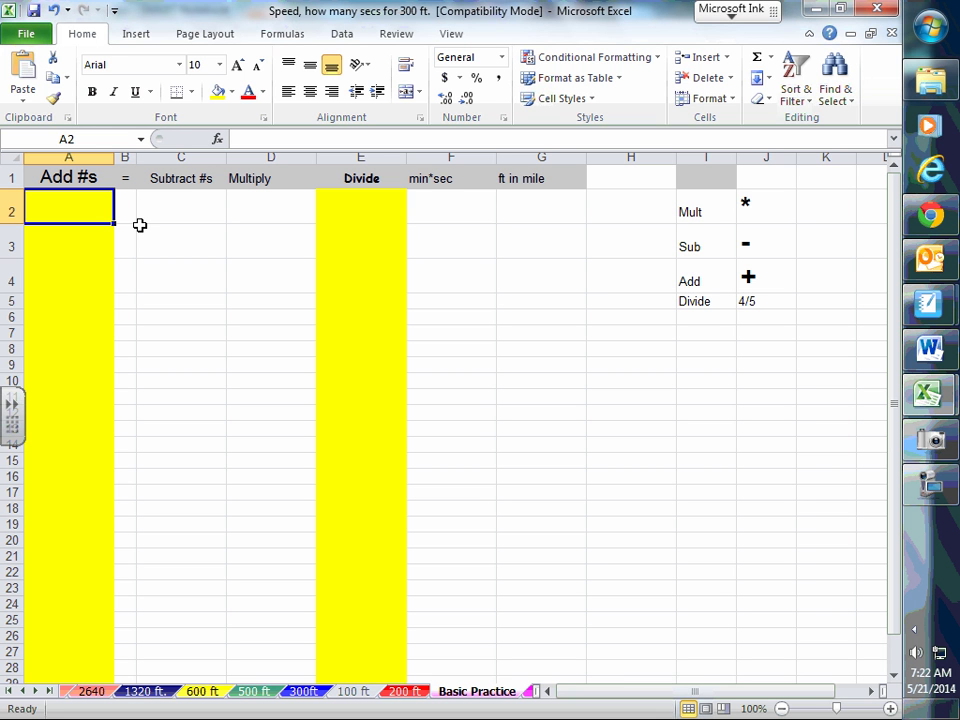
pyautogui.write('1')
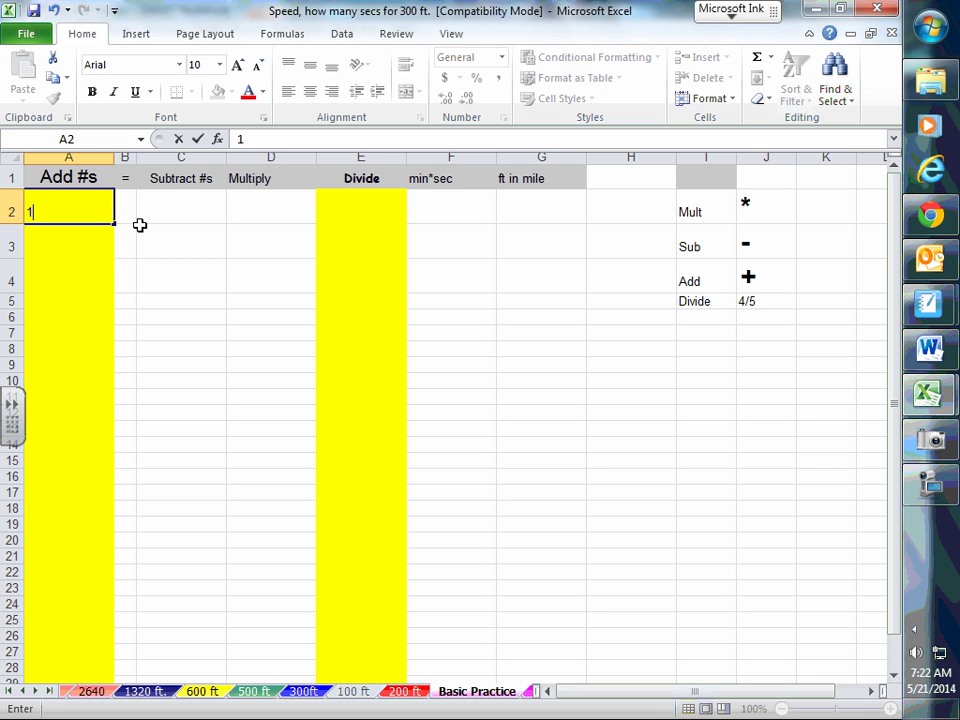
pyautogui.press('Return')
pyautogui.write('2')
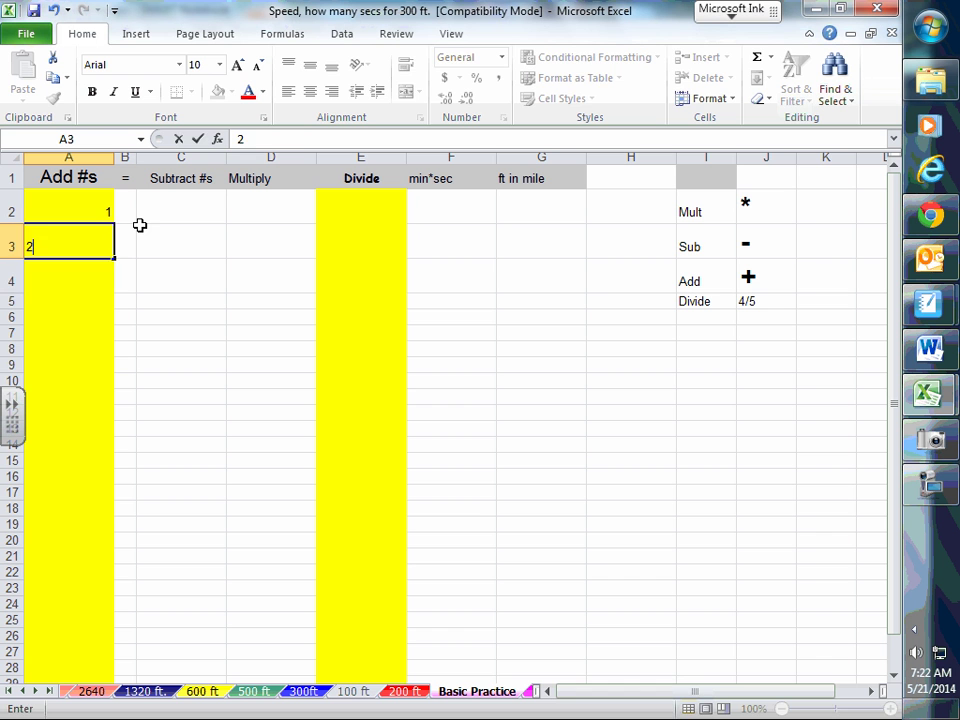
pyautogui.press('Return')
pyautogui.write('3')
pyautogui.press('Return')
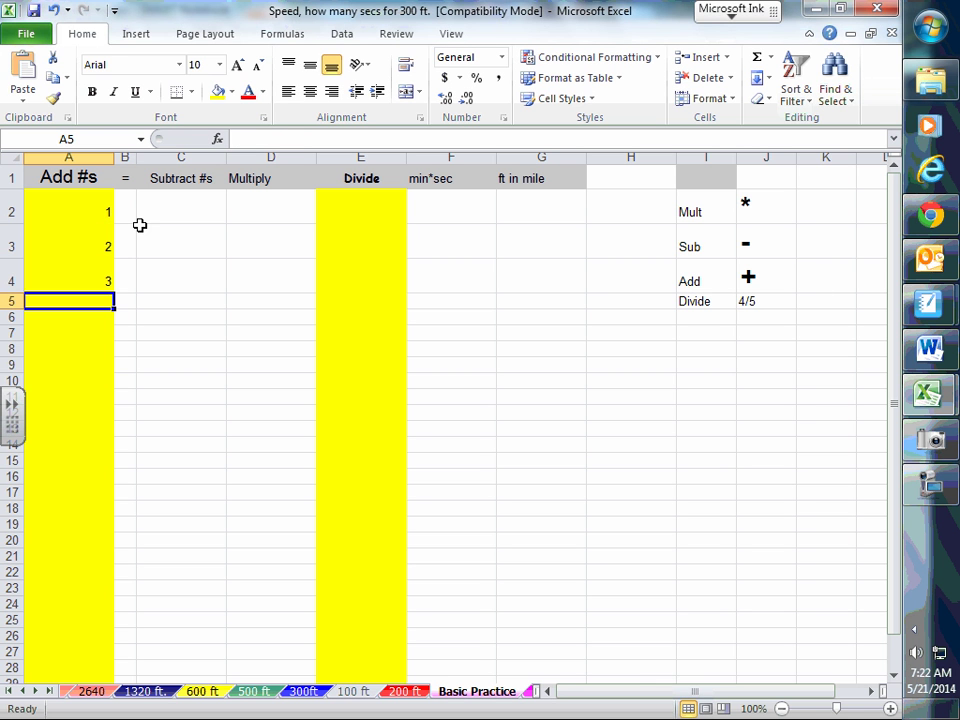
# Centre the whole Add #s column and make its text bold
pyautogui.click(97, 177)
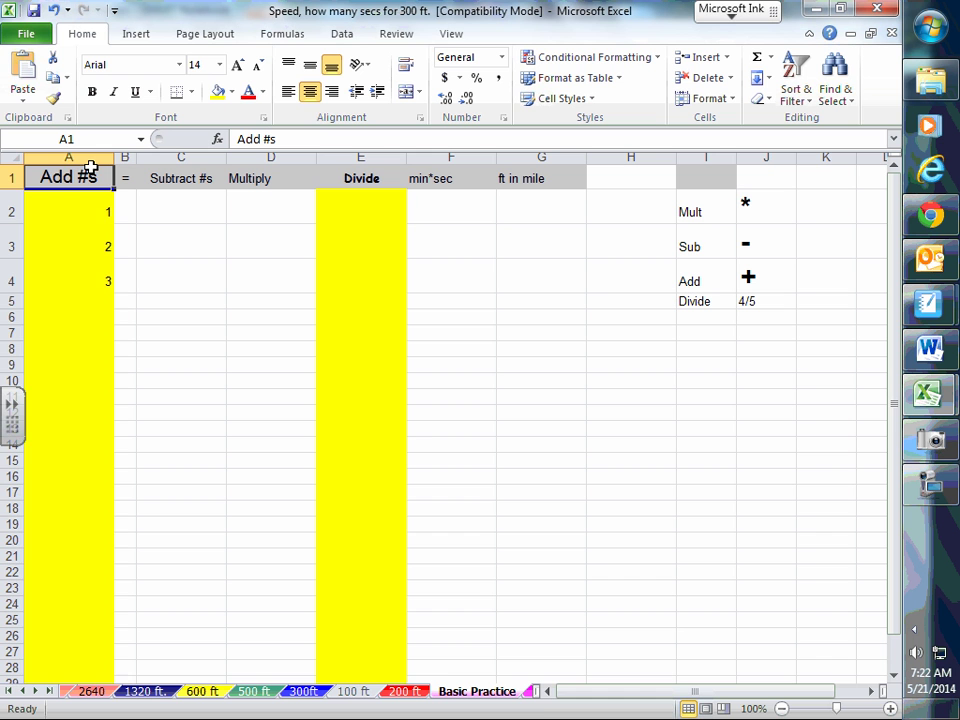
pyautogui.click(88, 158)
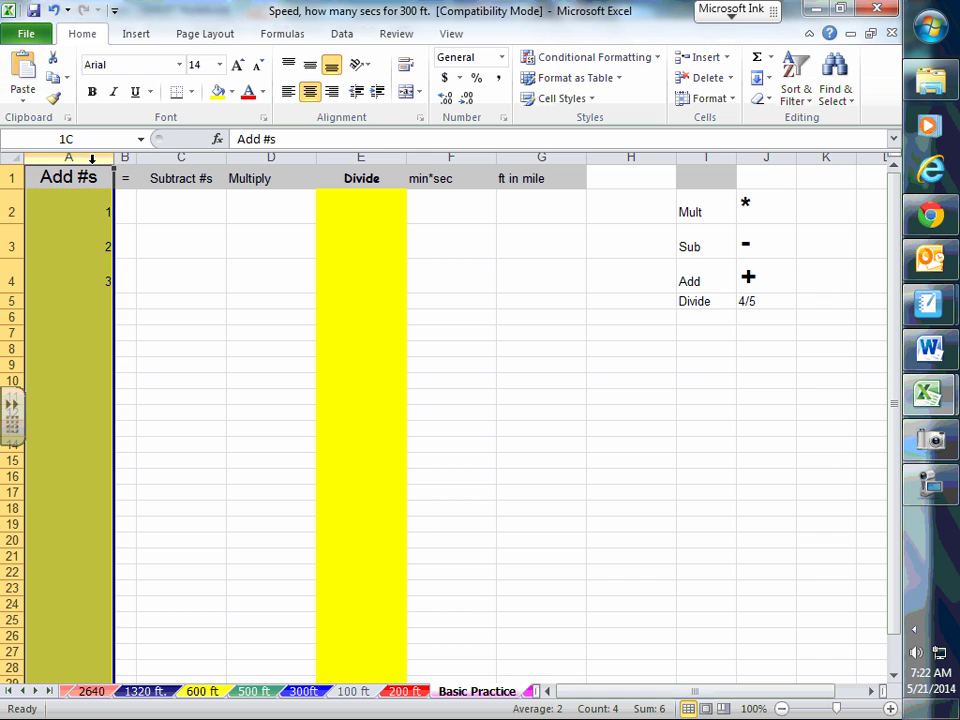
pyautogui.click(309, 92)
pyautogui.click(309, 92)
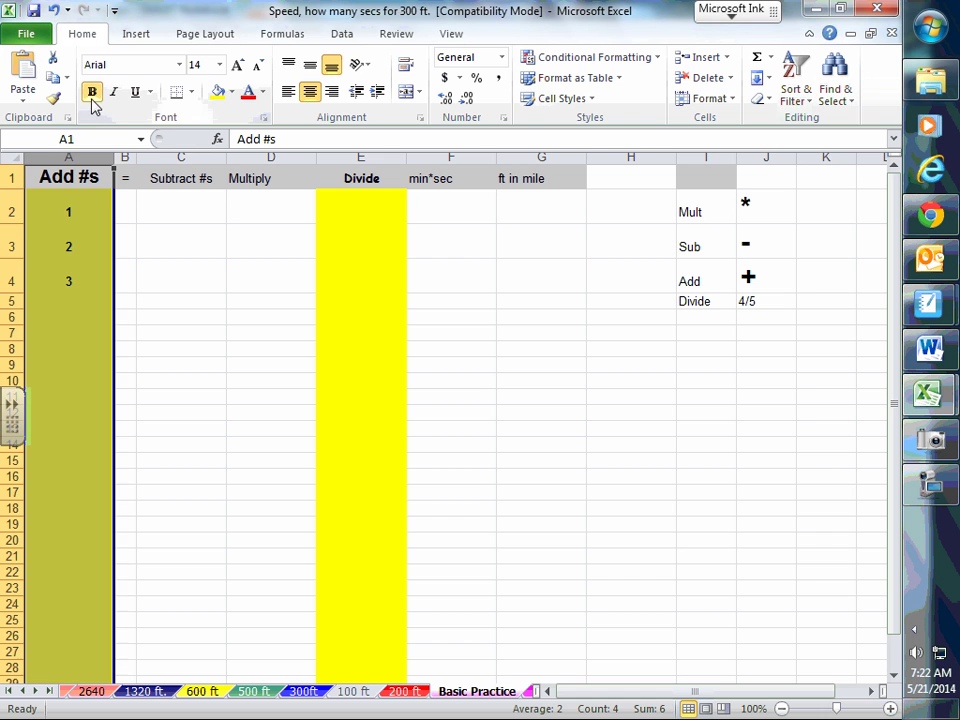
pyautogui.click(140, 235)
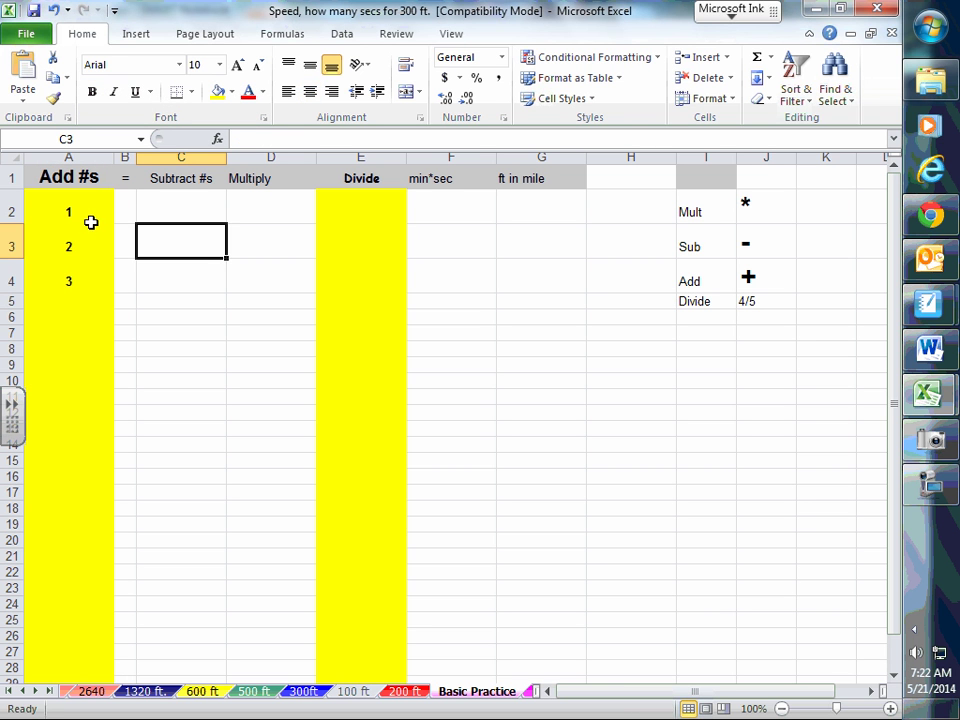
# Replace the number in cell A3 with the formula =A2+1
pyautogui.click(64, 248)
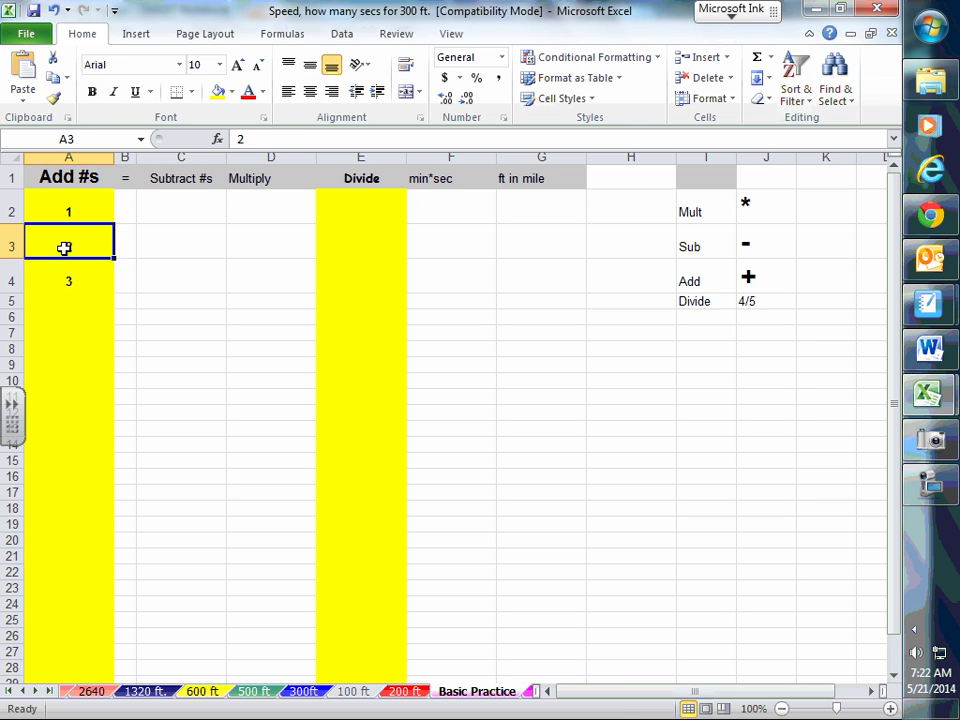
pyautogui.write('=')
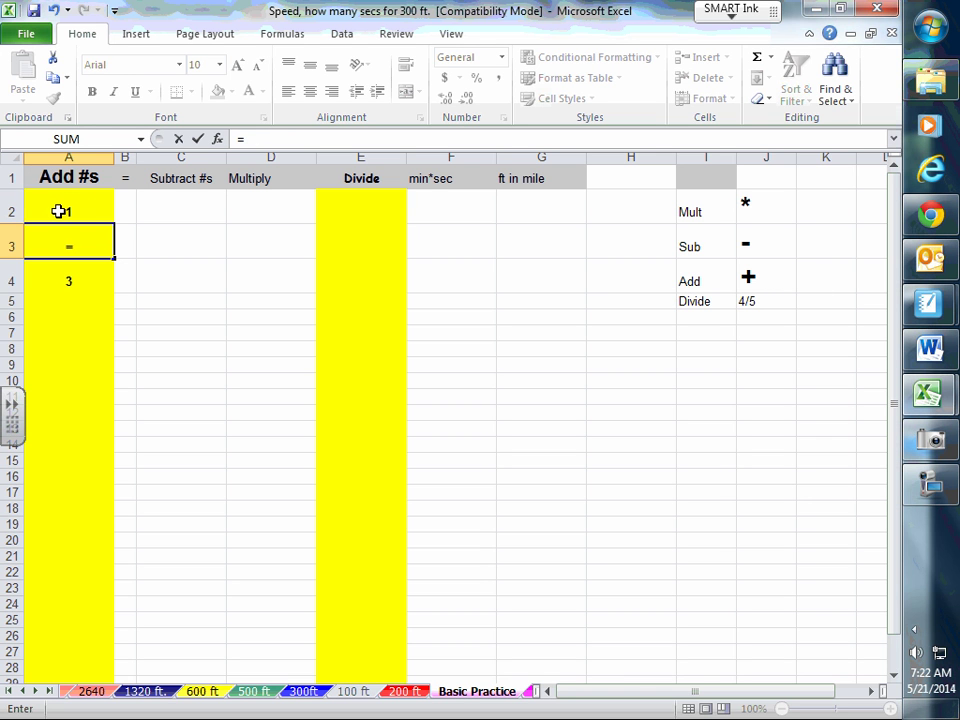
pyautogui.click(60, 211)
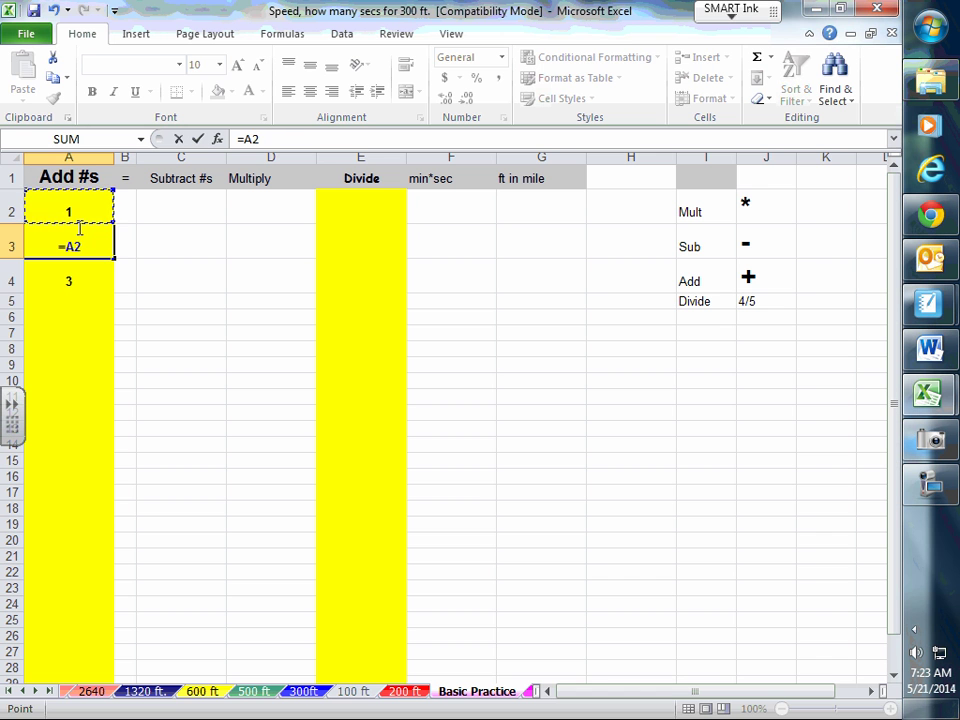
pyautogui.write('+1')
pyautogui.press('Return')
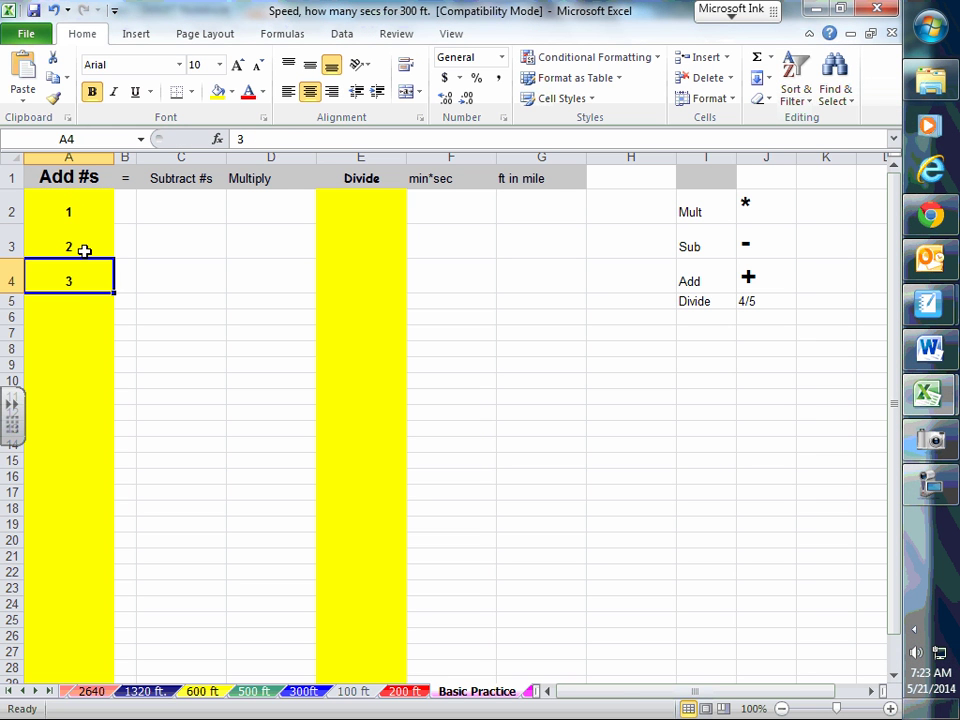
pyautogui.click(86, 251)
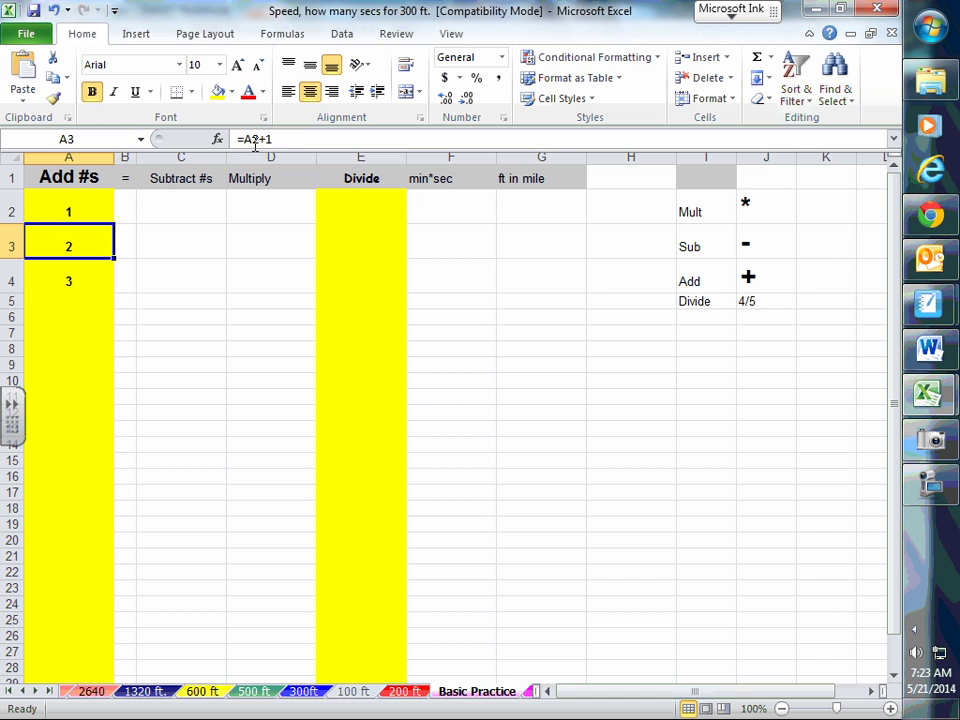
pyautogui.click(82, 284)
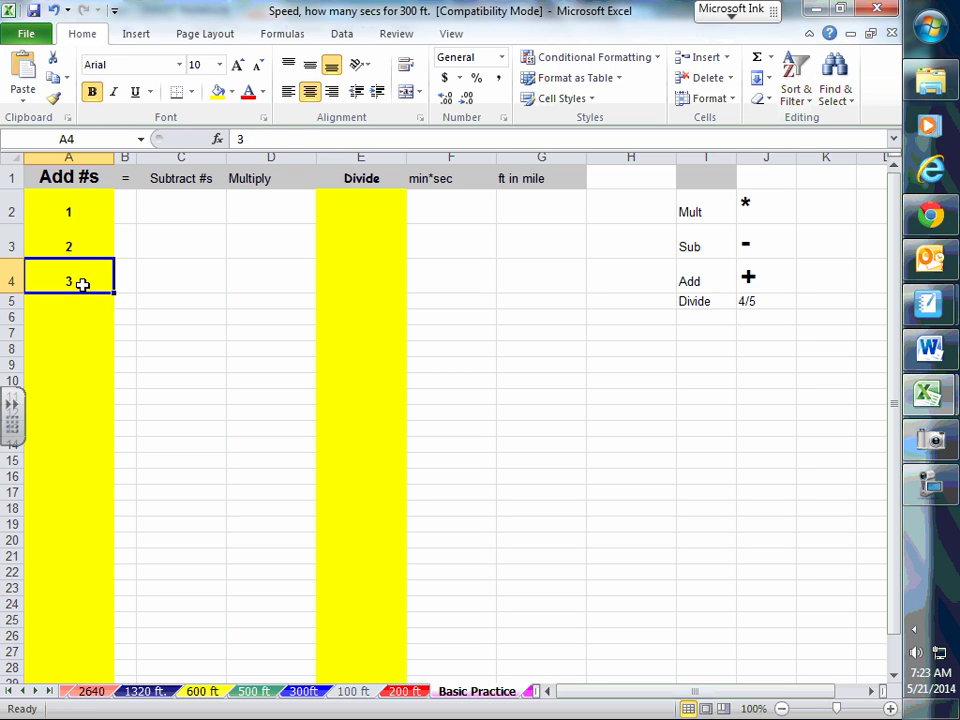
# Fill the formula from cell A3 down column A to row 31
pyautogui.click(85, 244)
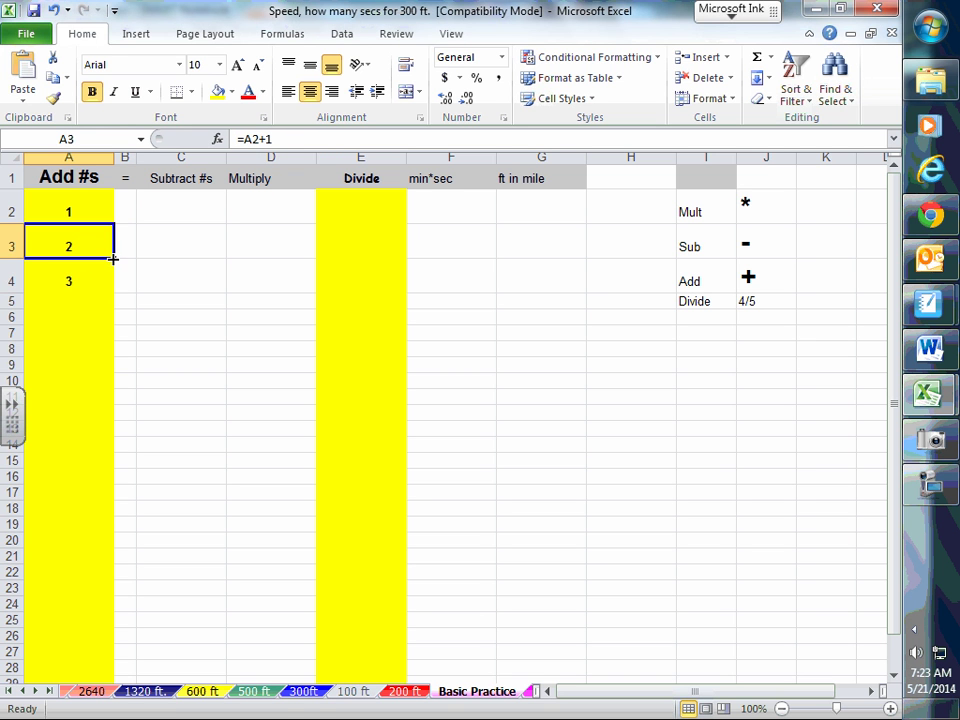
pyautogui.moveTo(113, 259); pyautogui.dragTo(96, 660)
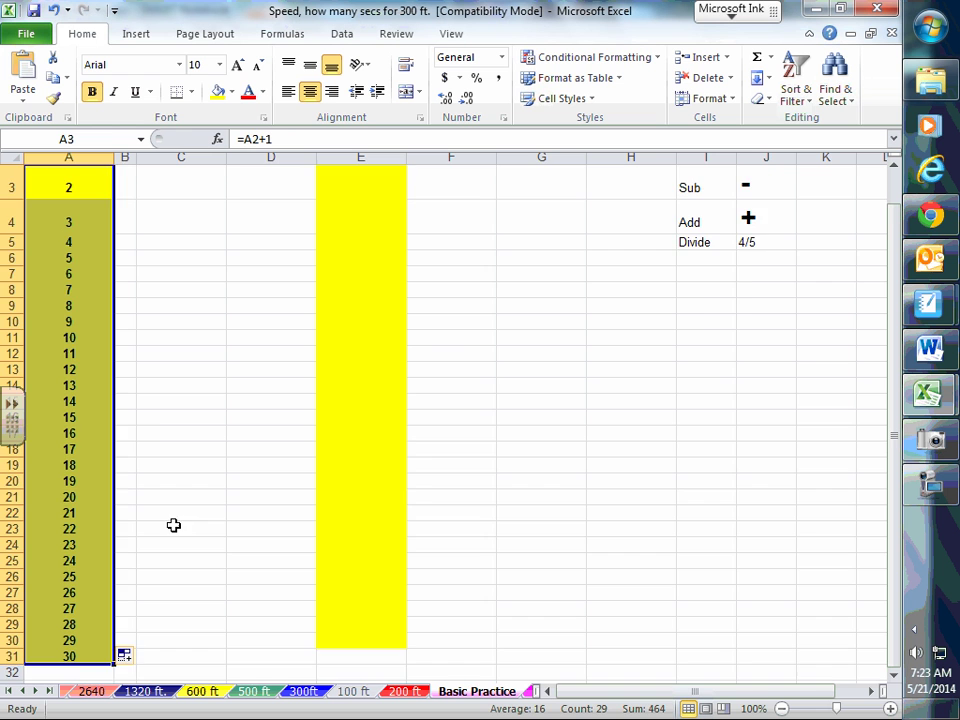
pyautogui.scroll(1, 154, 429)
pyautogui.click(150, 276)
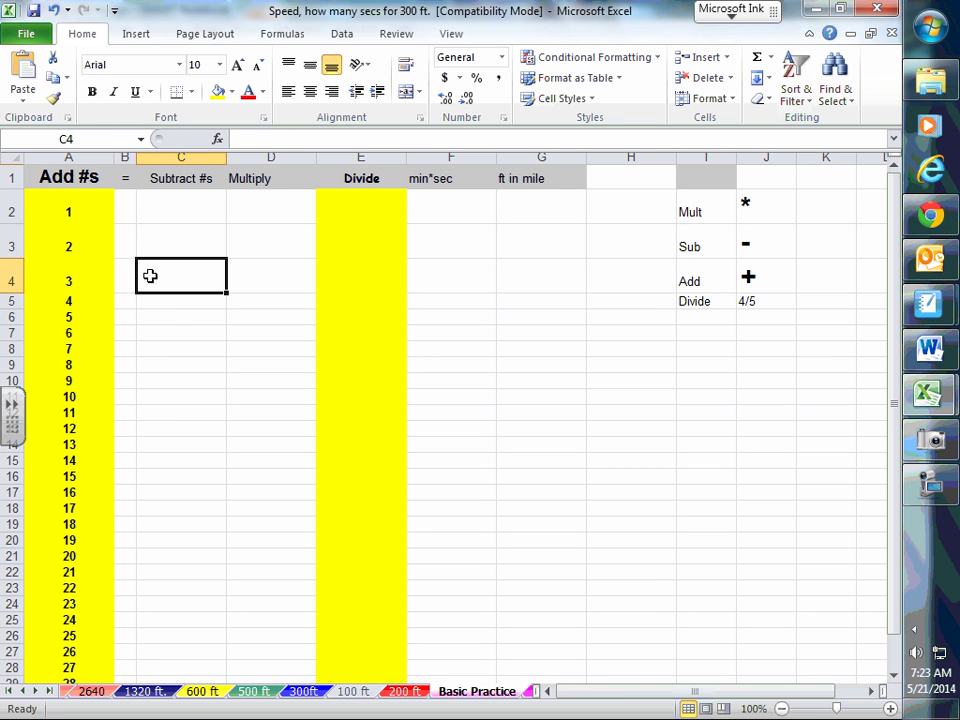
# Try 51, 55 and 555 as starting values in cell A2
pyautogui.click(82, 210)
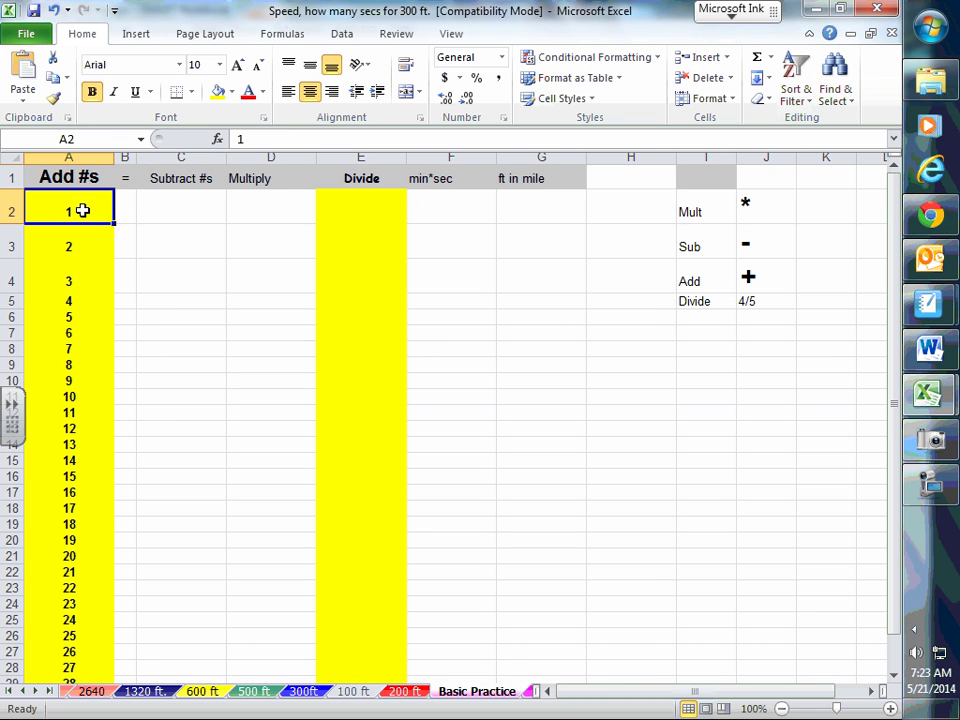
pyautogui.write('51')
pyautogui.press('Return')
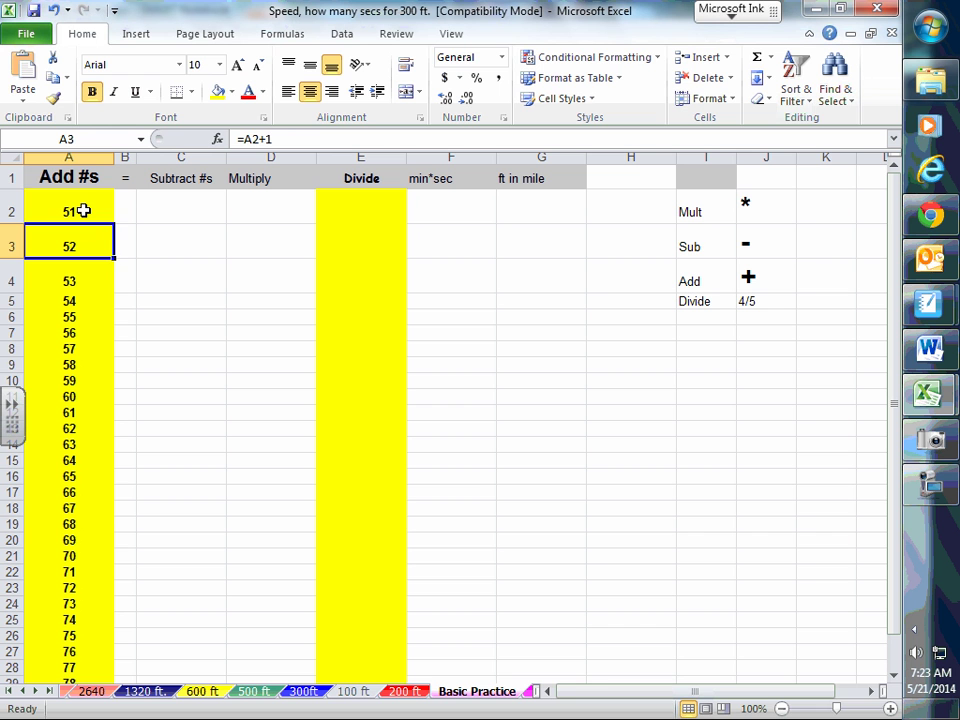
pyautogui.click(84, 210)
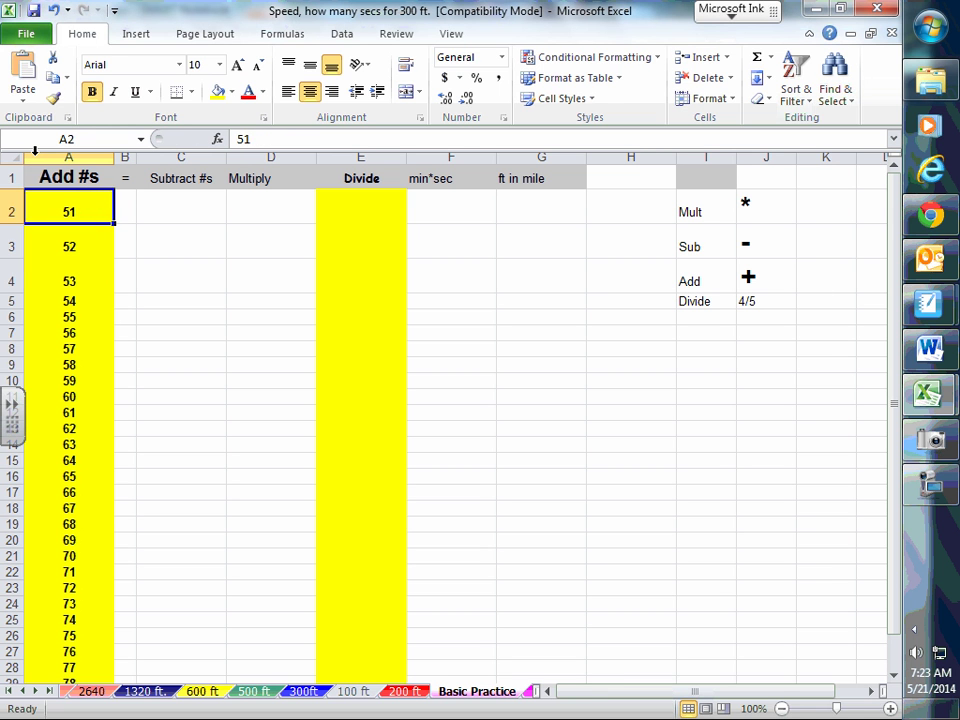
pyautogui.write('55')
pyautogui.press('Return')
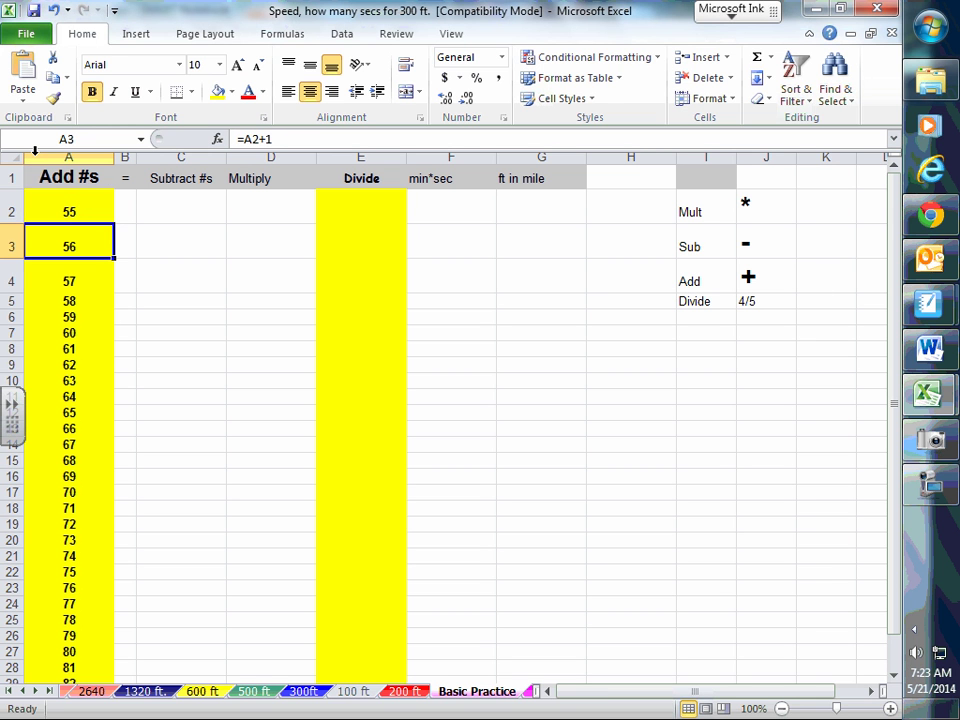
pyautogui.click(44, 212)
pyautogui.write('555')
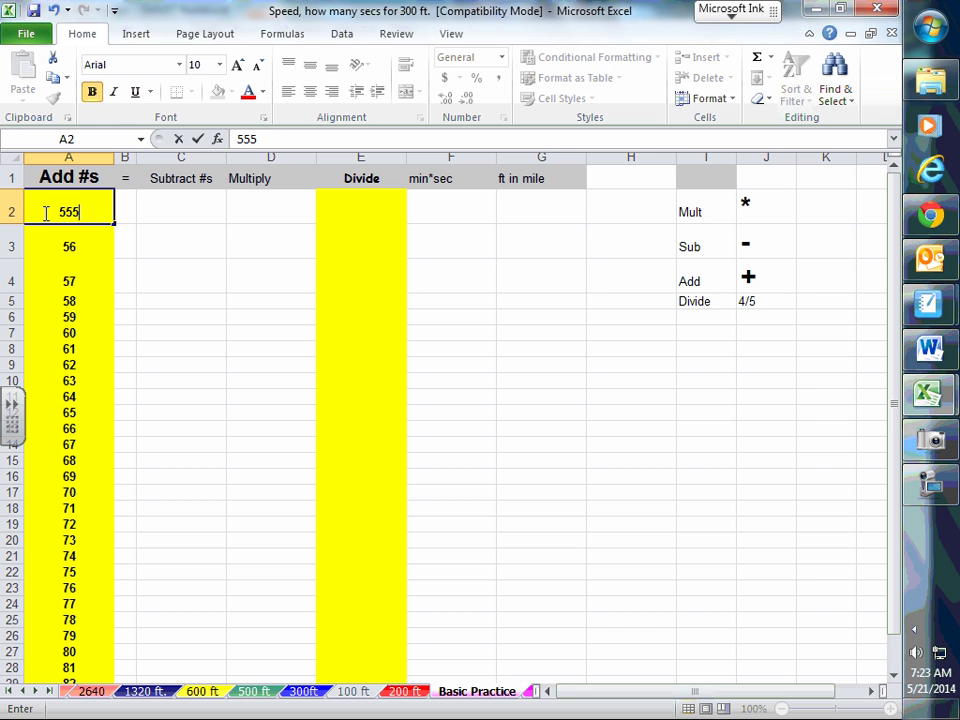
pyautogui.press('Return')
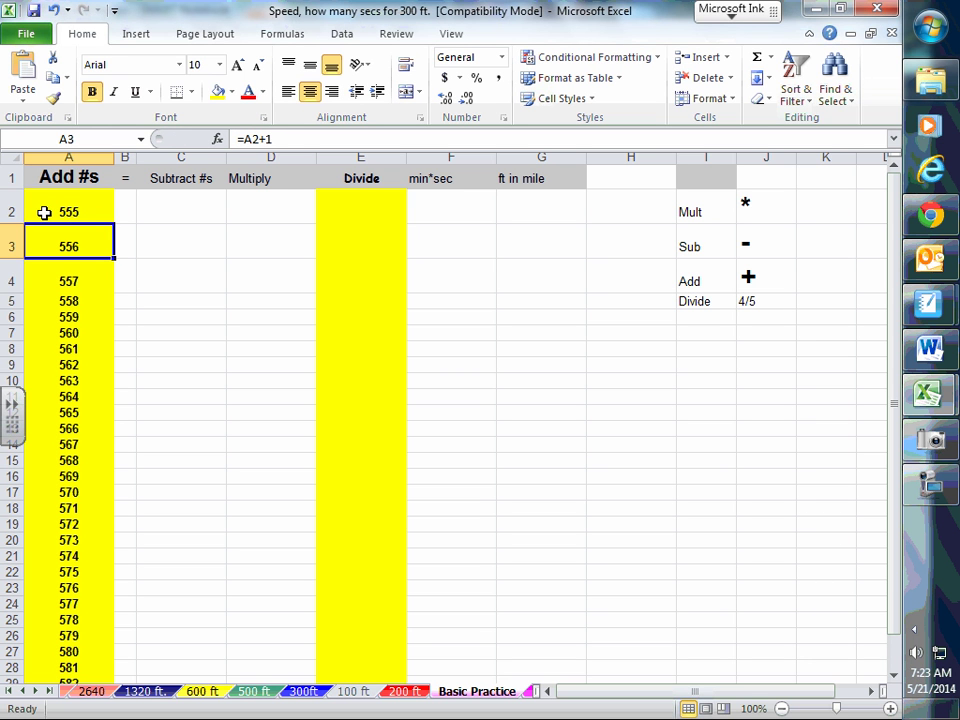
# Set the starting value in cell A2 to 10
pyautogui.click(68, 208)
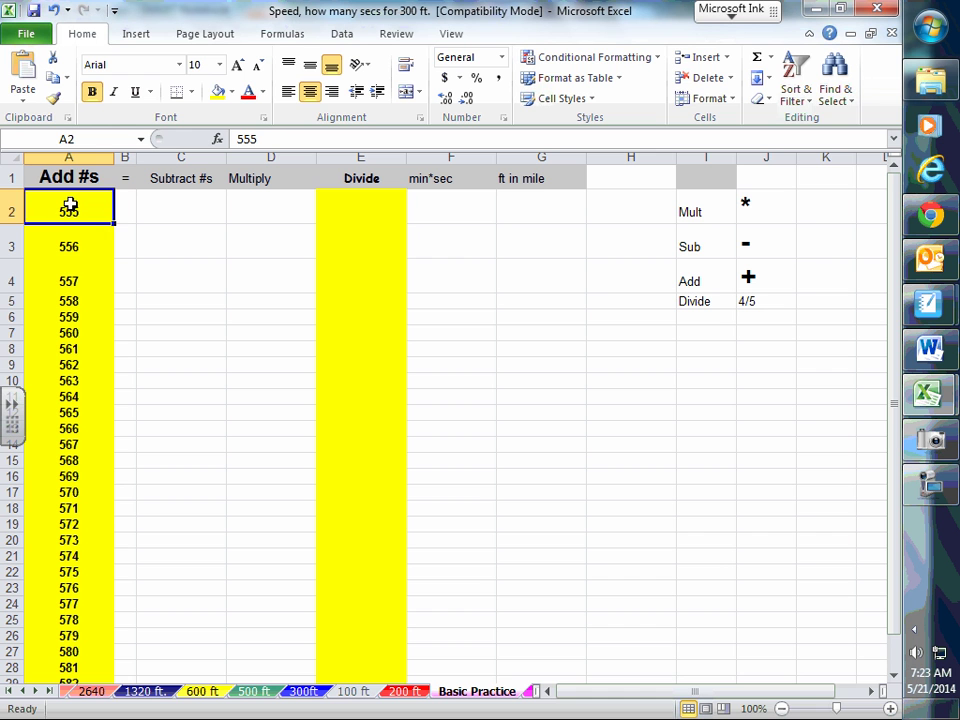
pyautogui.click(72, 252)
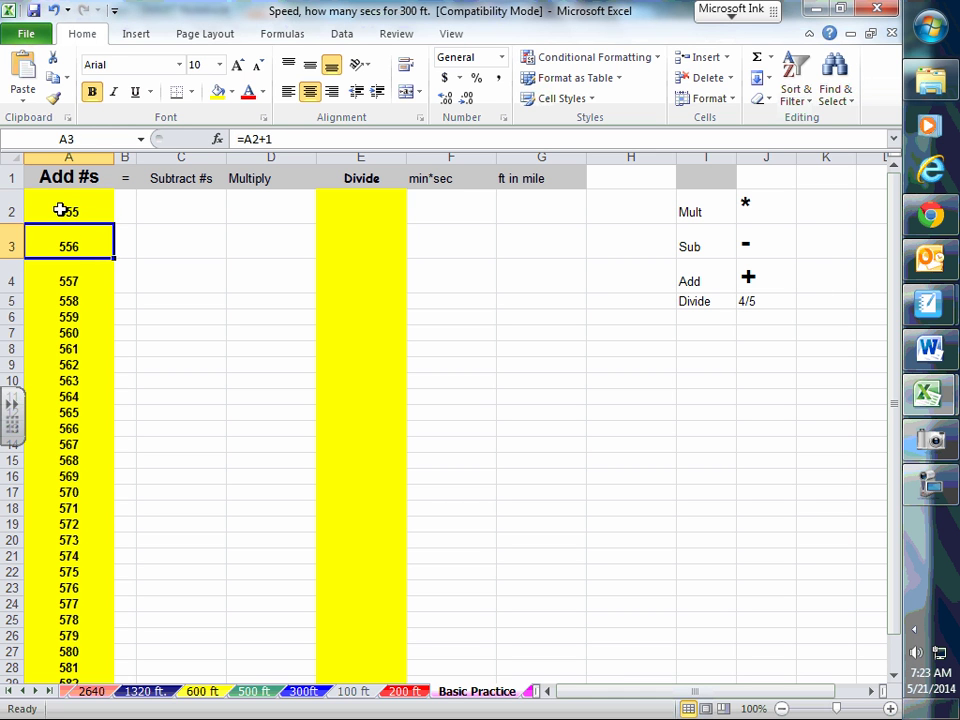
pyautogui.click(66, 210)
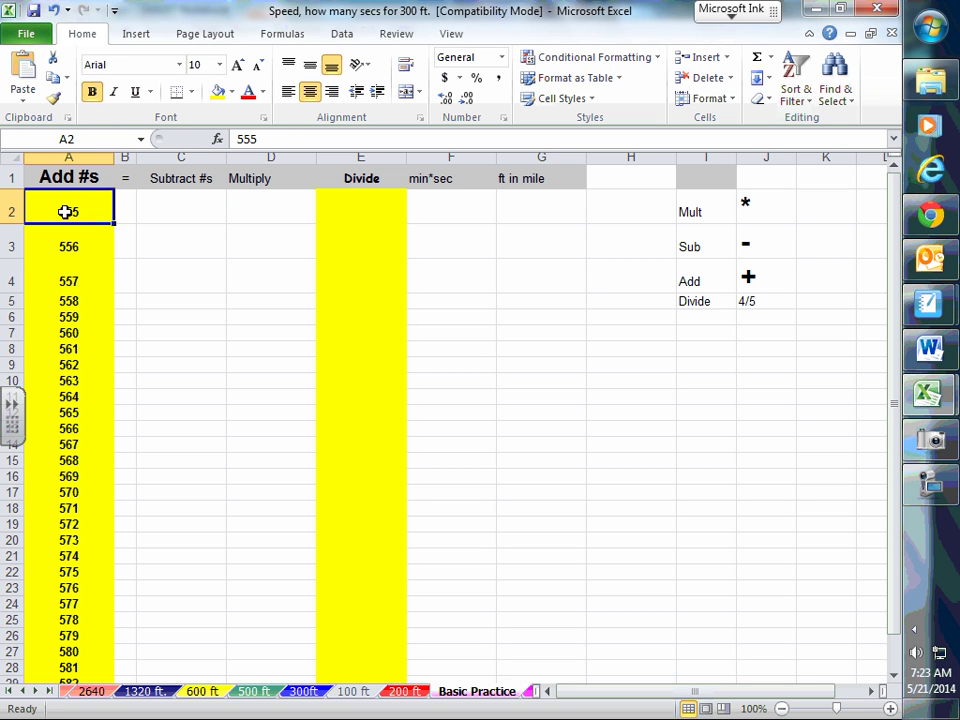
pyautogui.write('10')
pyautogui.press('Return')
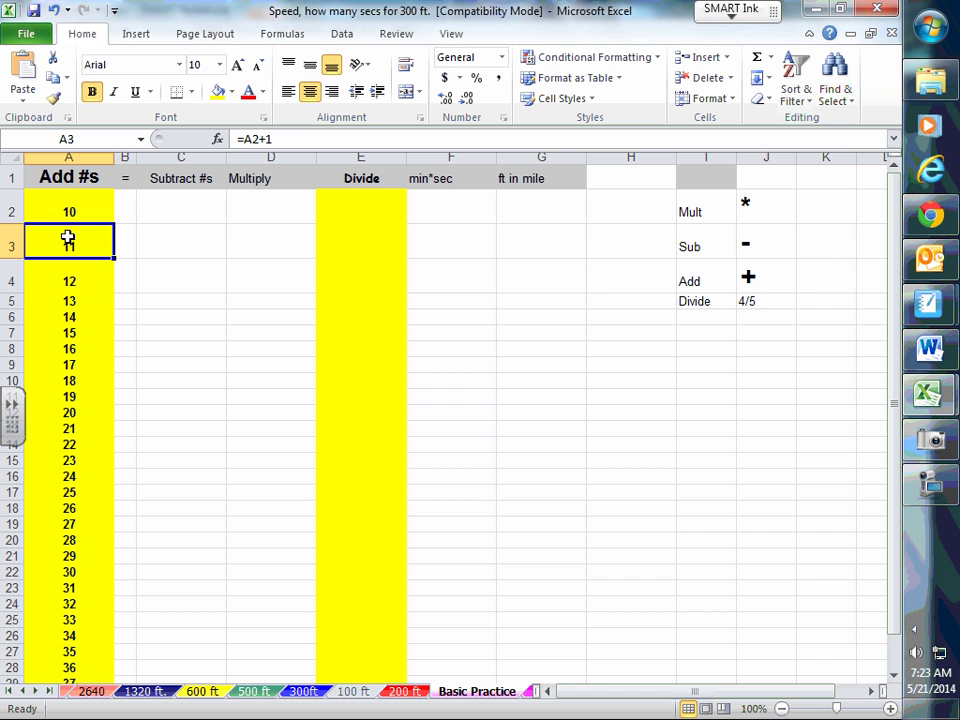
# Change the formula in cell A3 to =A2+5
pyautogui.click(278, 140)
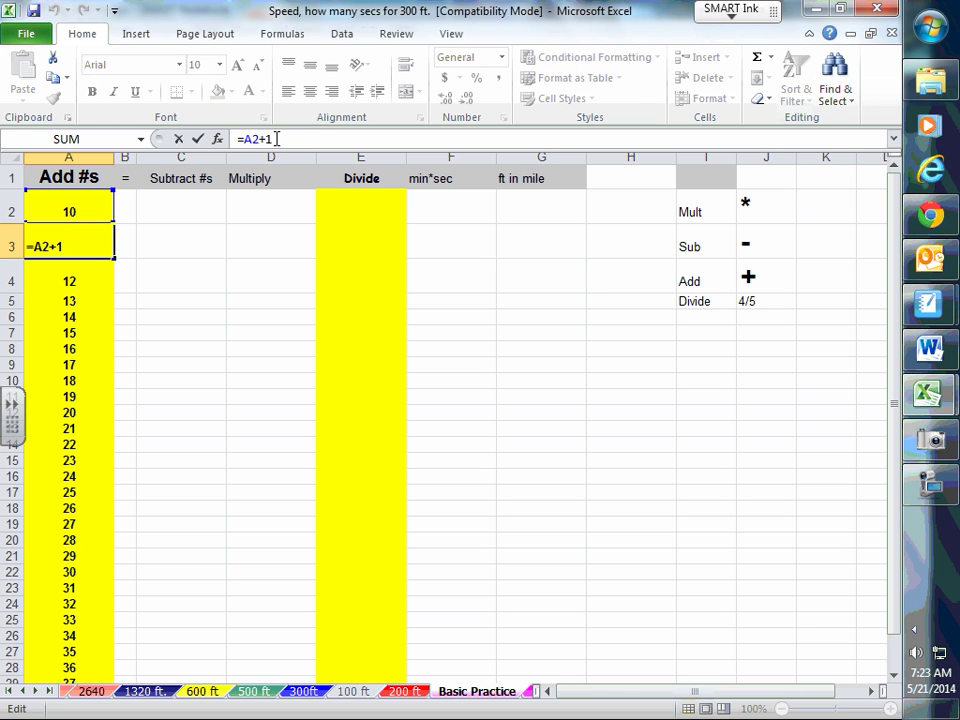
pyautogui.press('BackSpace')
pyautogui.write('5')
pyautogui.press('Return')
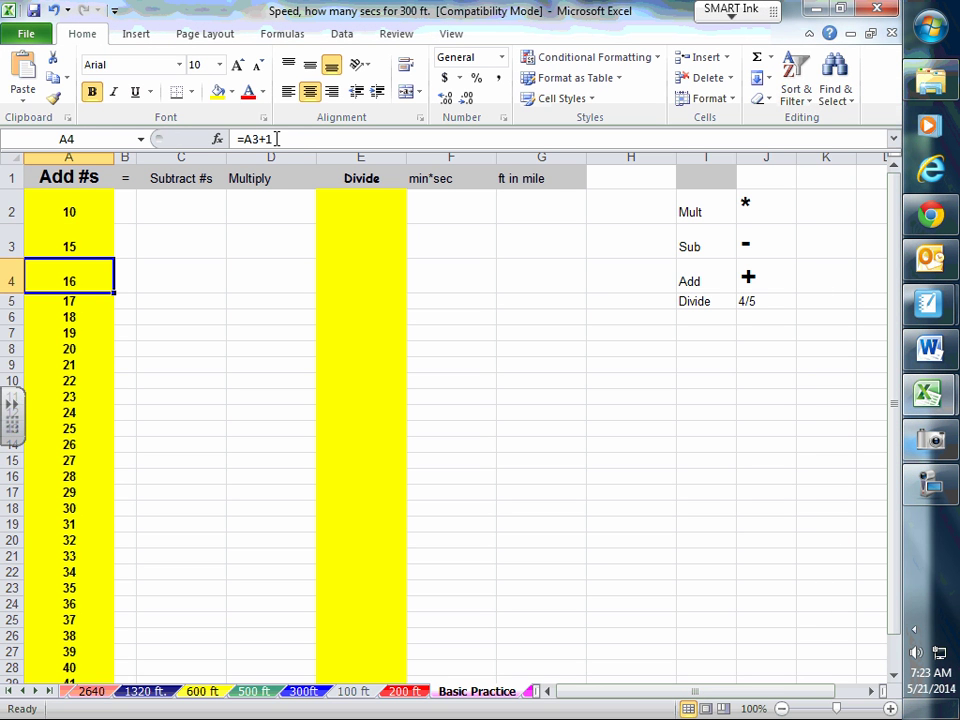
# Fill the updated formula from cell A3 down the Add #s column to row 31
pyautogui.click(87, 242)
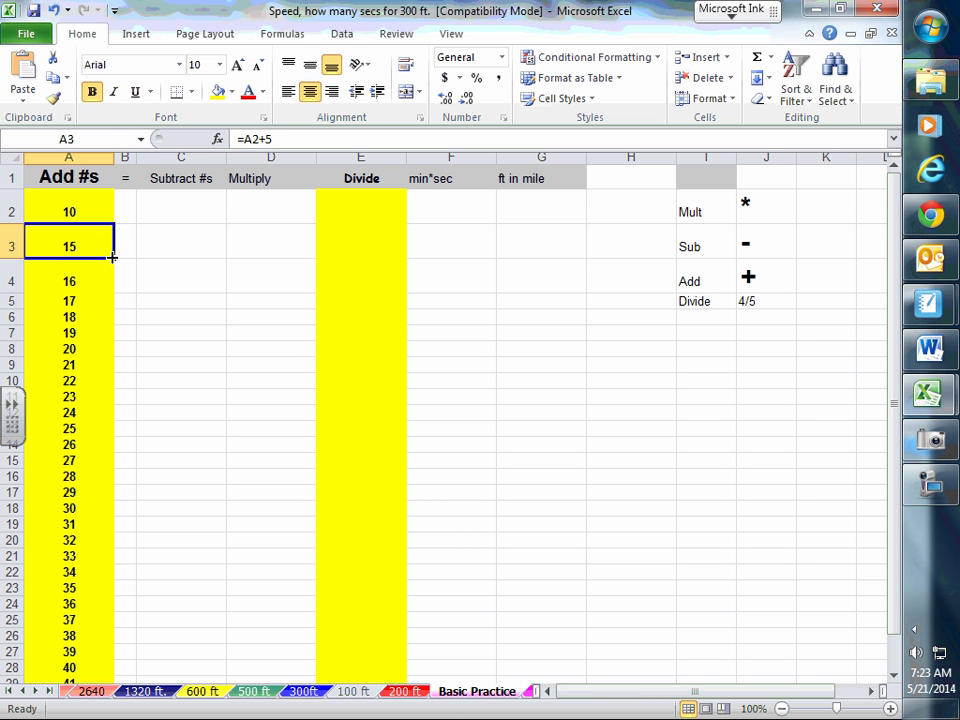
pyautogui.moveTo(113, 258); pyautogui.dragTo(60, 663)
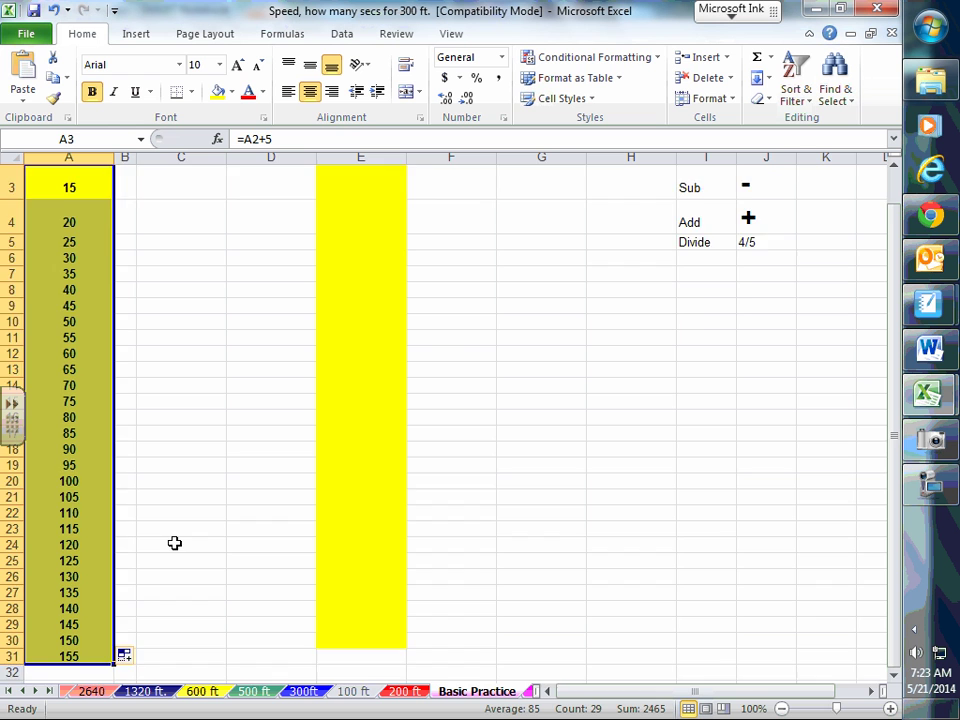
pyautogui.scroll(1, 174, 543)
# Enter 80 as the starting value in cell C2 of the Subtract #s column
pyautogui.click(185, 199)
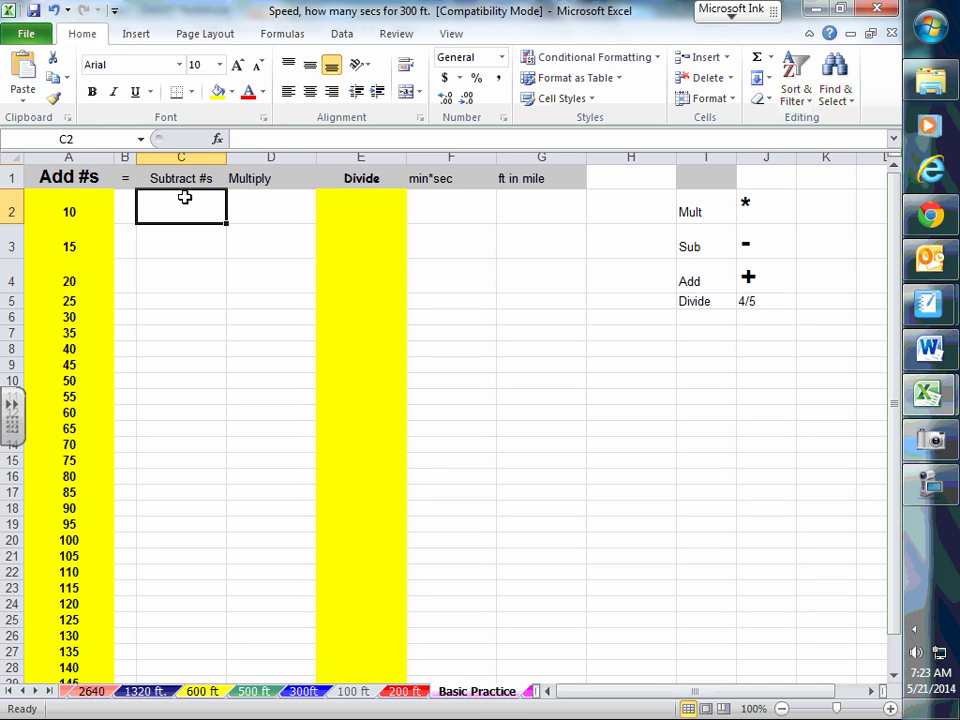
pyautogui.write('80')
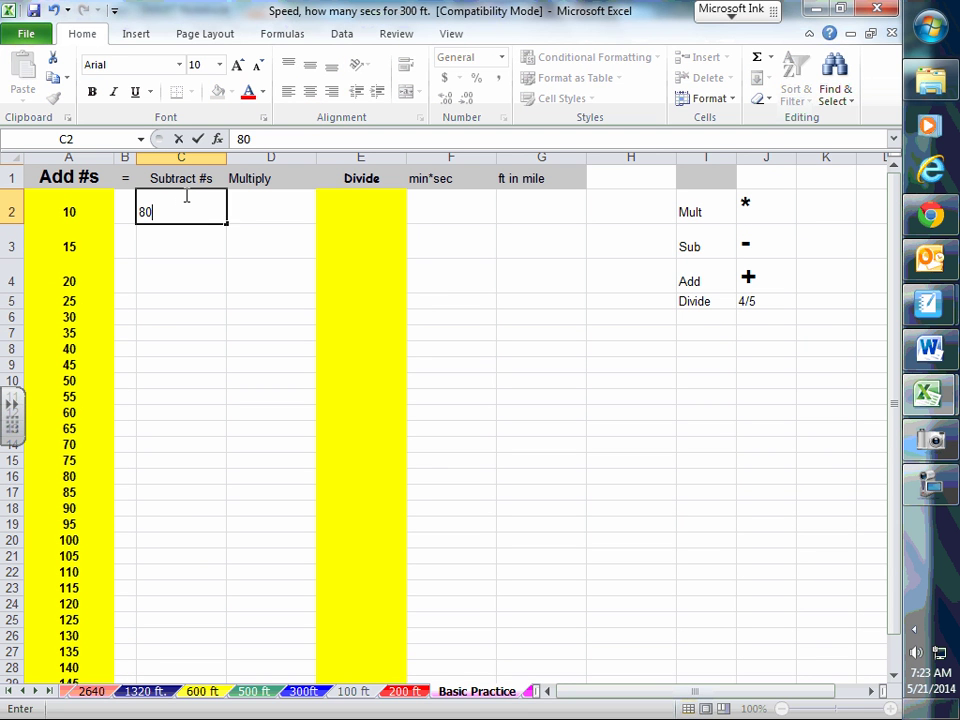
pyautogui.press('Return')
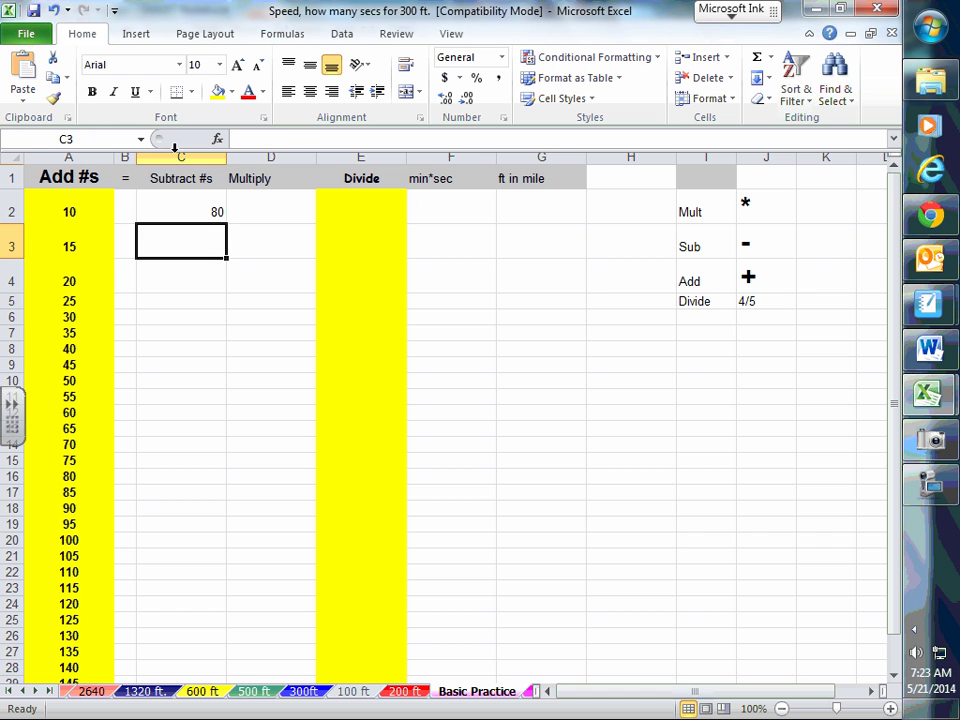
pyautogui.click(213, 219)
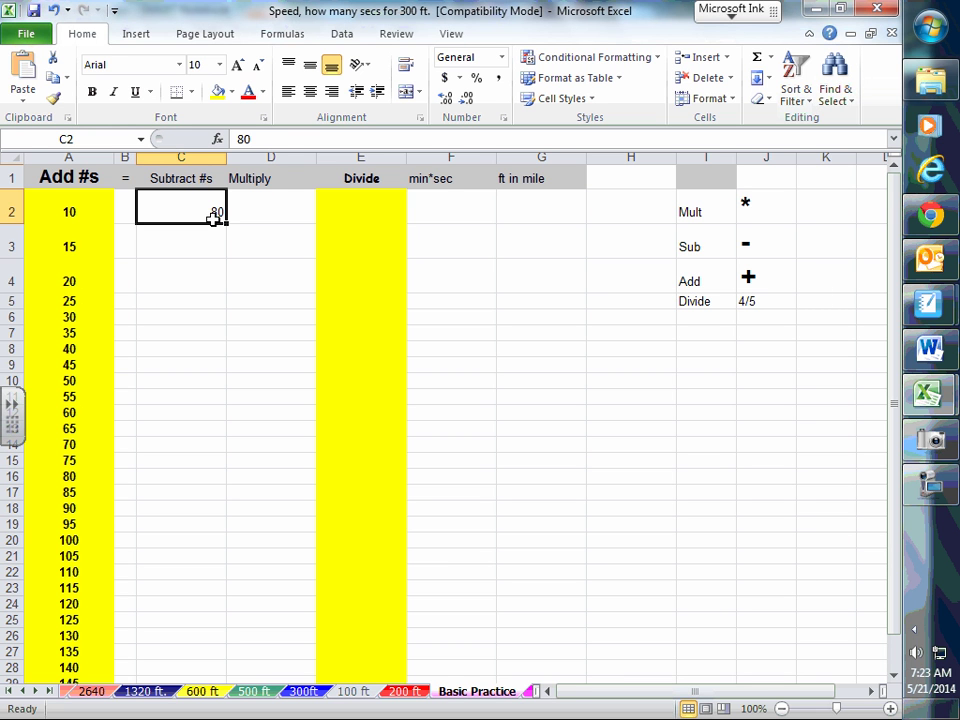
# Enter the formula =C2-5 in cell C3, referencing the starting value above it
pyautogui.click(205, 239)
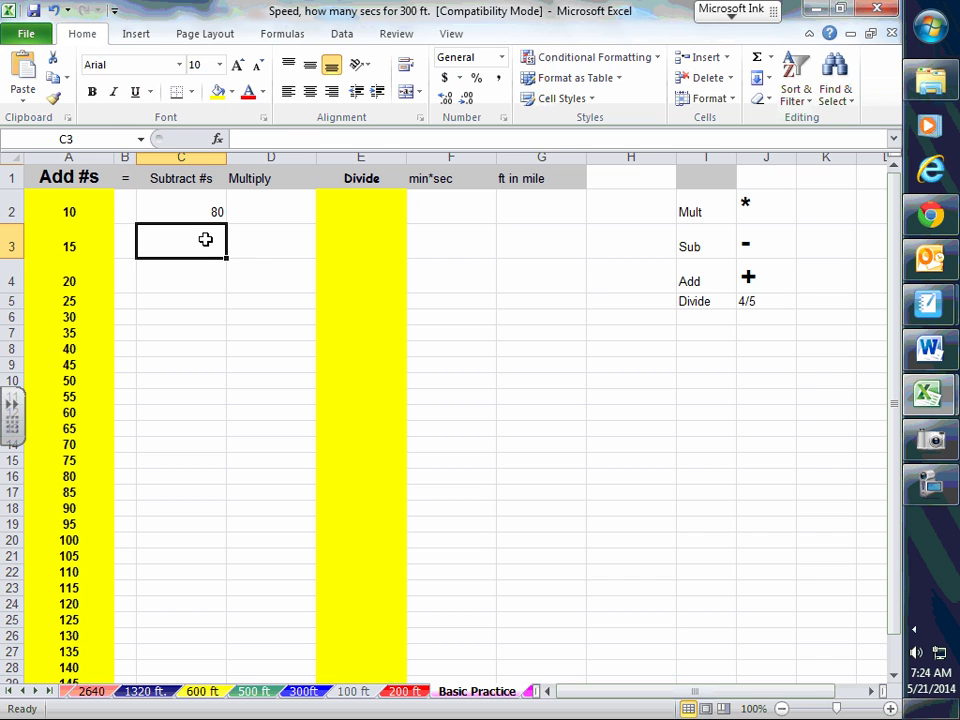
pyautogui.write('=')
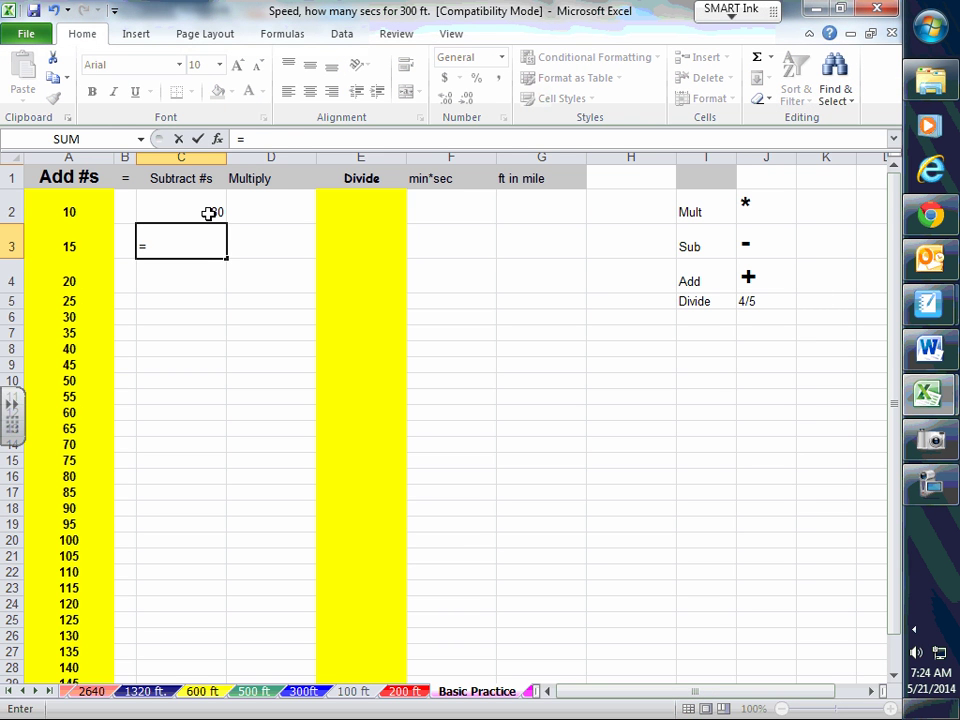
pyautogui.click(208, 213)
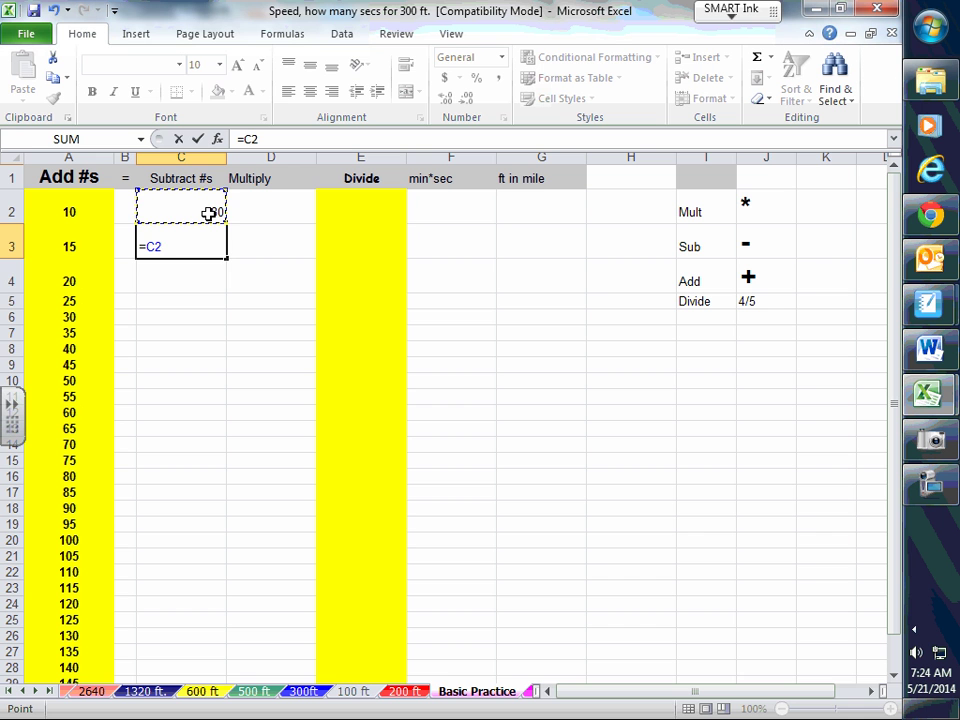
pyautogui.write('-5')
pyautogui.press('Return')
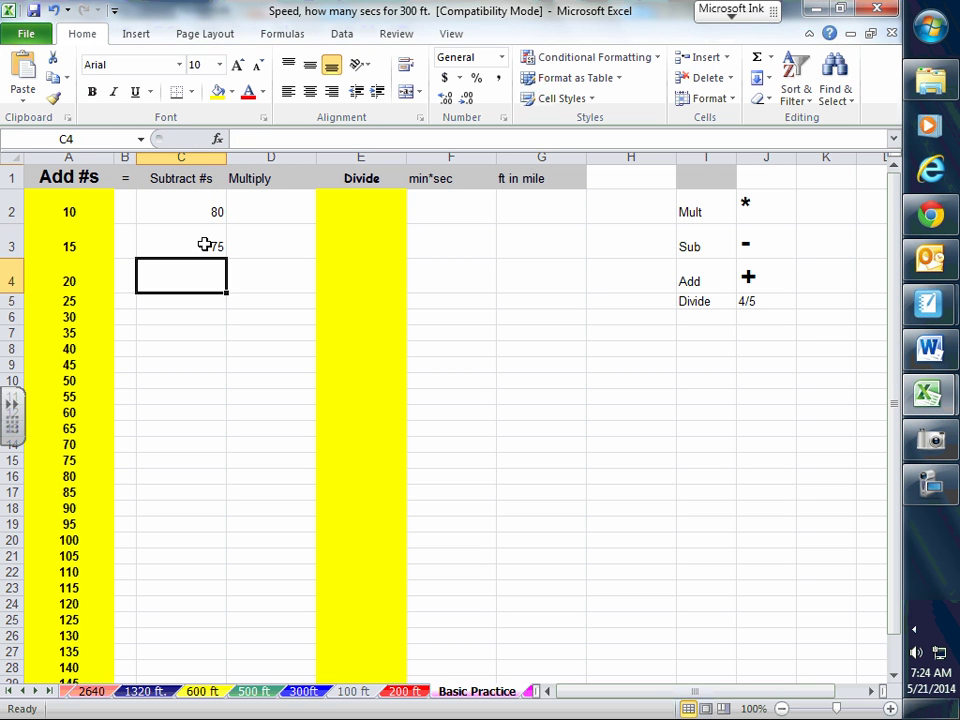
# Fill the subtraction formula from cell C3 down column C to row 30
pyautogui.click(210, 247)
pyautogui.moveTo(226, 258); pyautogui.dragTo(200, 645)
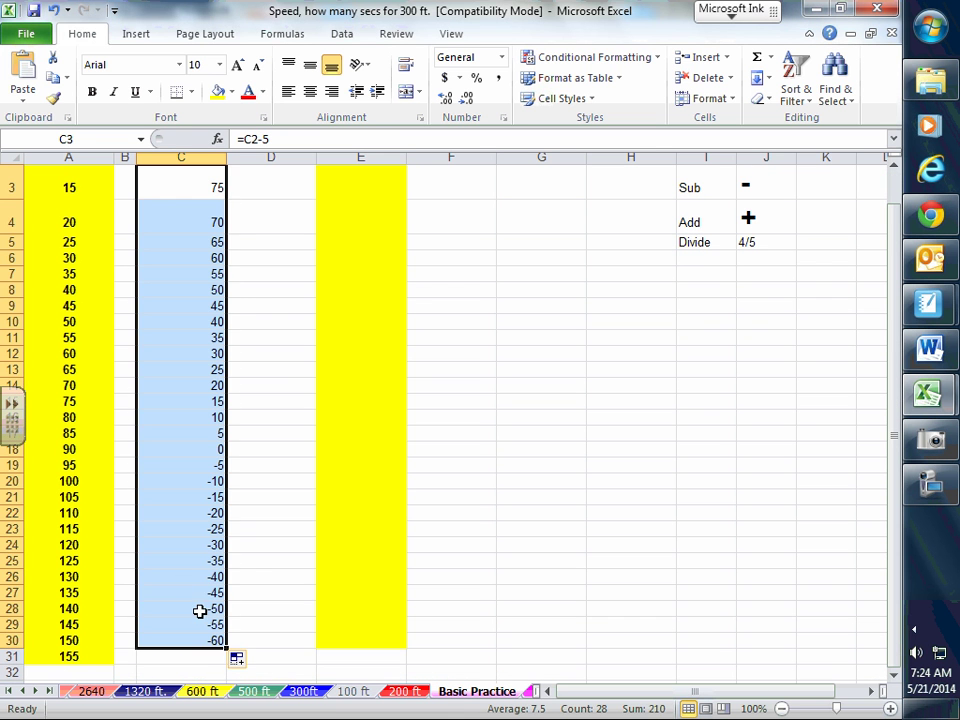
pyautogui.click(280, 382)
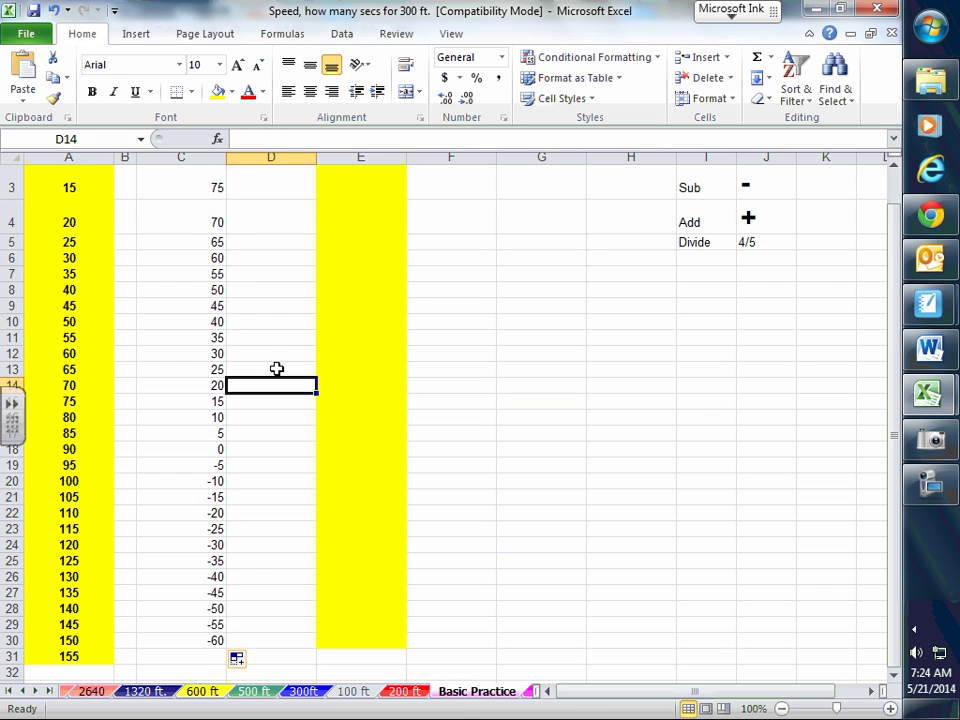
pyautogui.scroll(1, 279, 369)
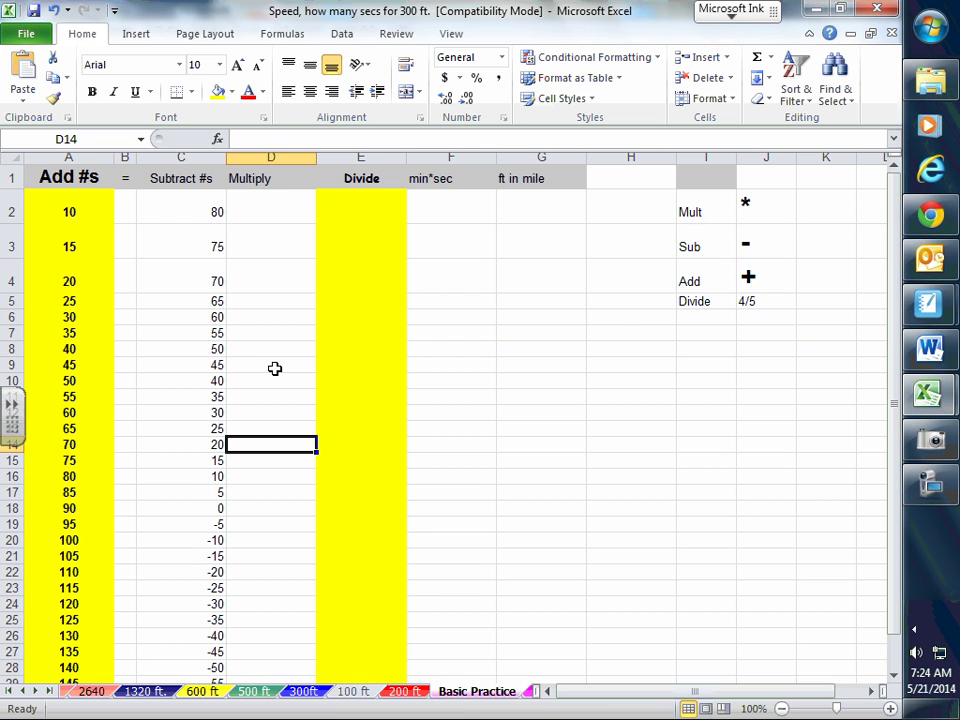
# Enter the formula =C2*2 in cell D2 of the Multiply column
pyautogui.click(248, 216)
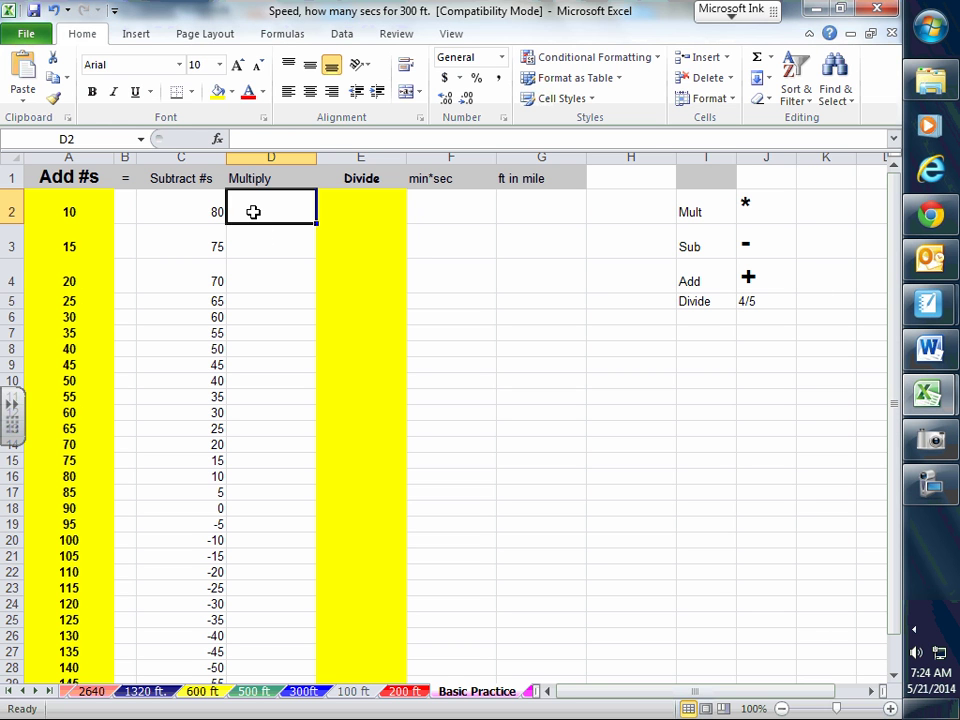
pyautogui.write('=')
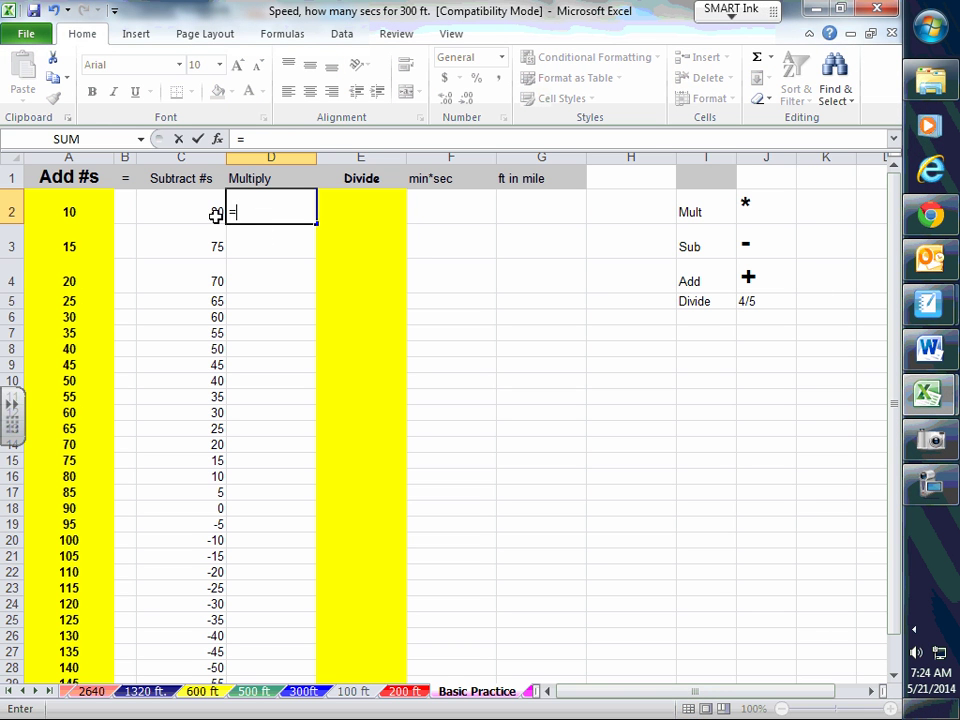
pyautogui.click(215, 214)
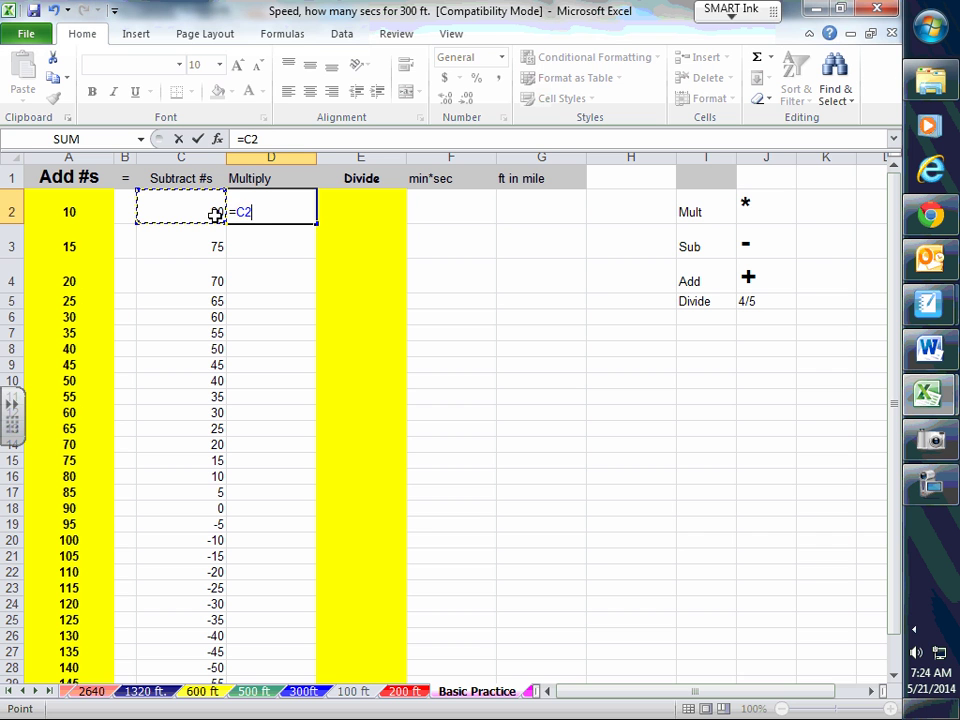
pyautogui.write('*')
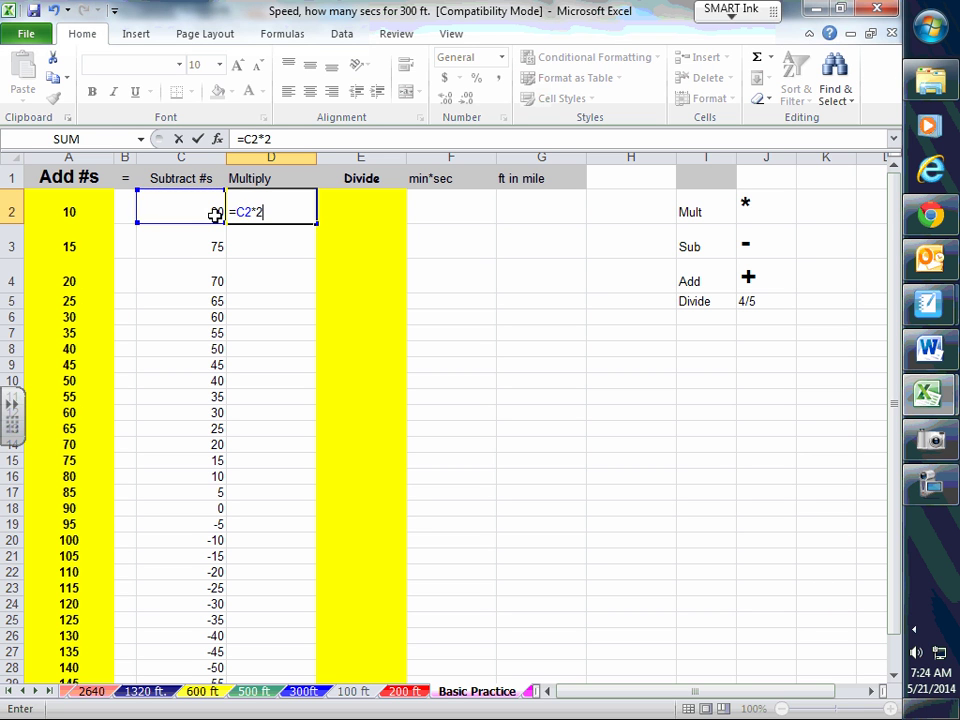
pyautogui.press('Return')
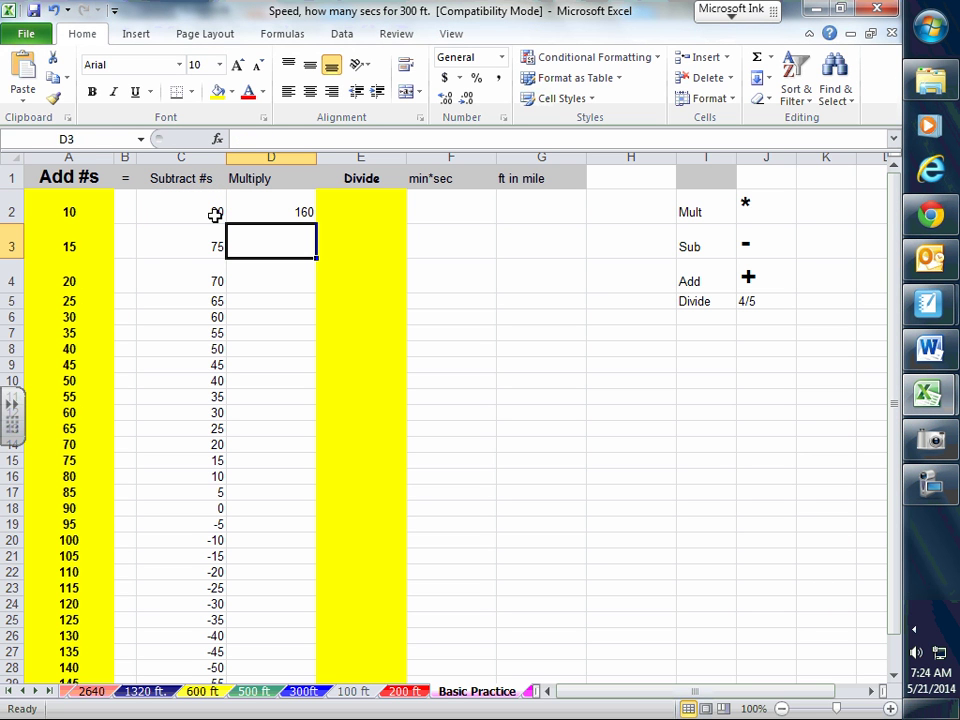
# Fill the multiplication formula from cell D2 down column D to row 30
pyautogui.click(292, 212)
pyautogui.moveTo(314, 224); pyautogui.dragTo(315, 653)
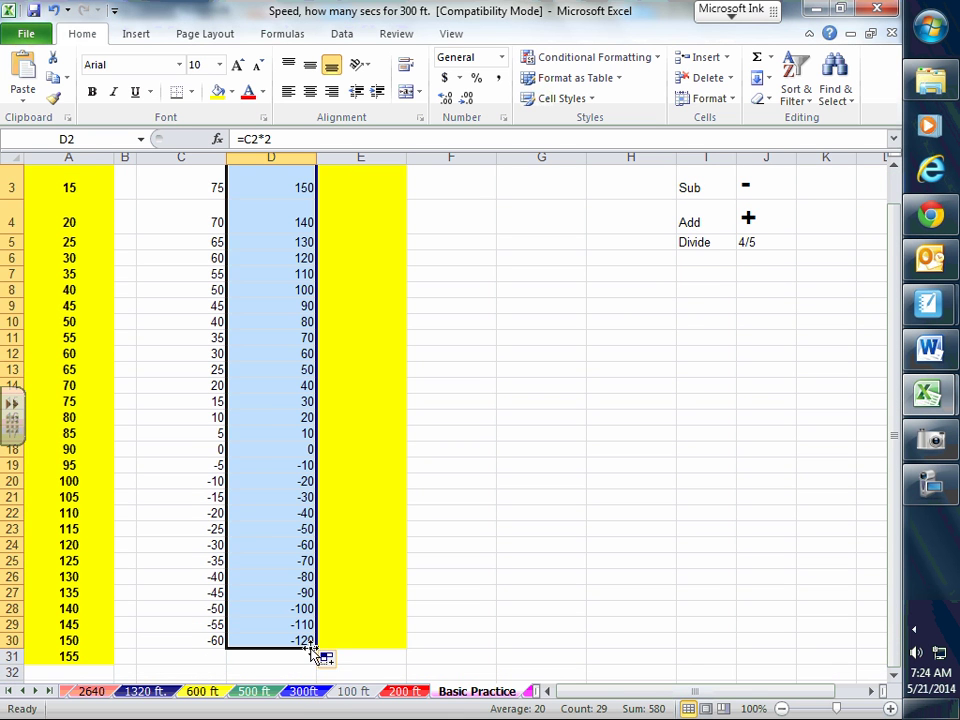
pyautogui.scroll(1, 276, 345)
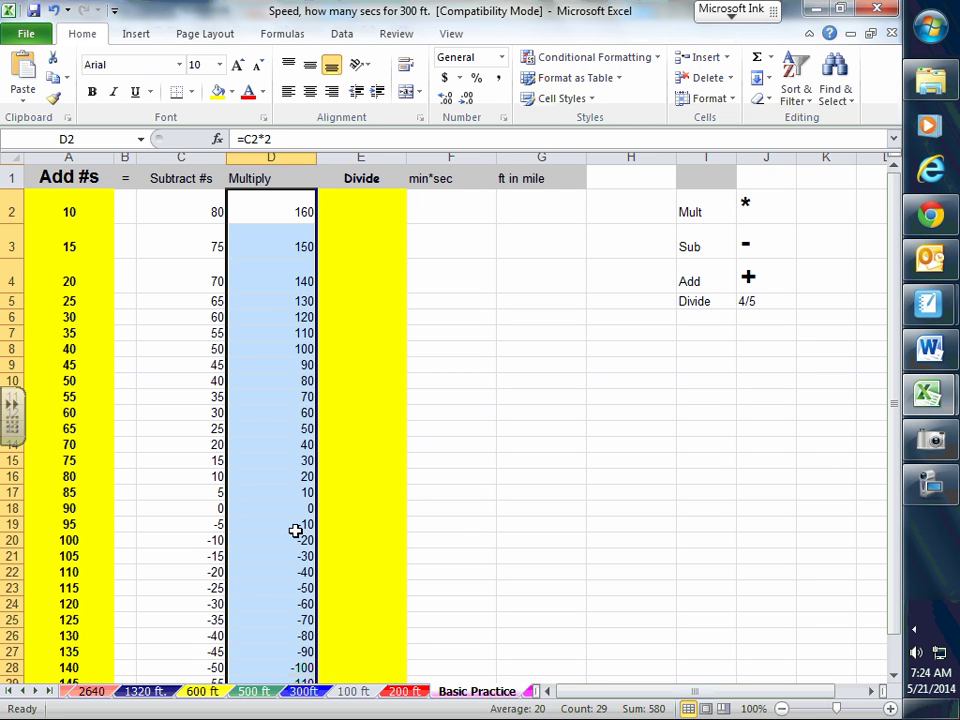
# Enter the formula =D2/4 in cell E2 of the Divide column
pyautogui.click(354, 207)
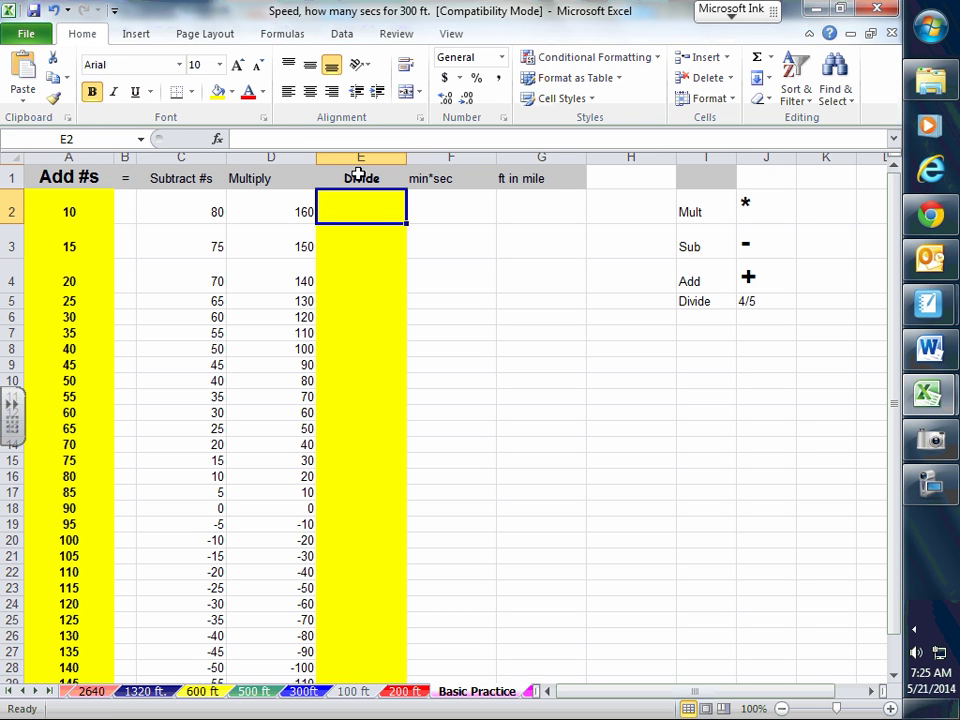
pyautogui.write('=')
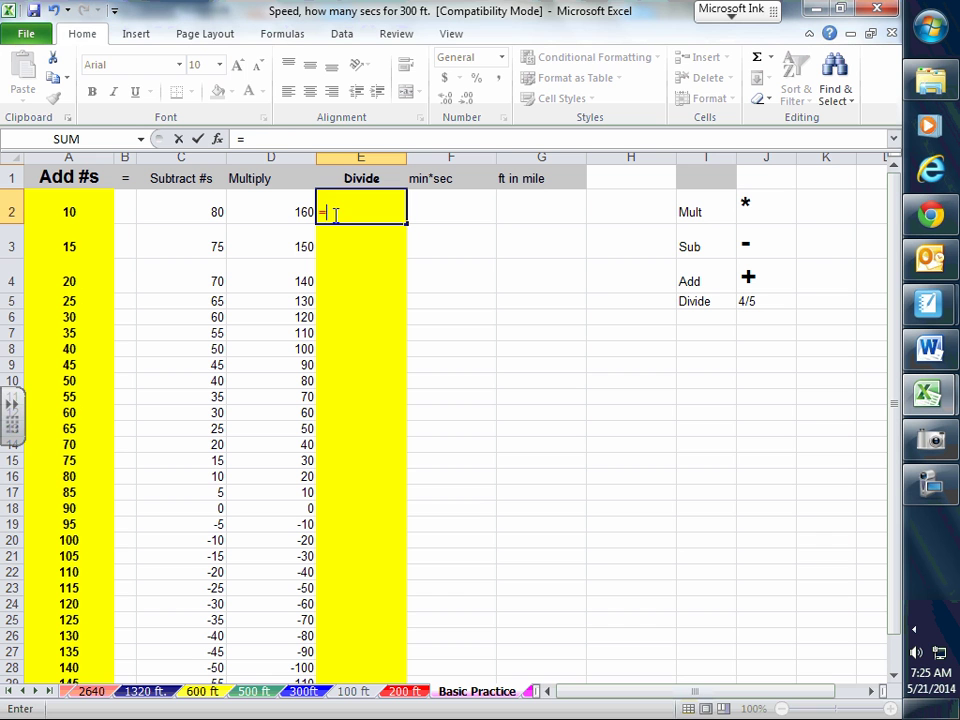
pyautogui.click(302, 211)
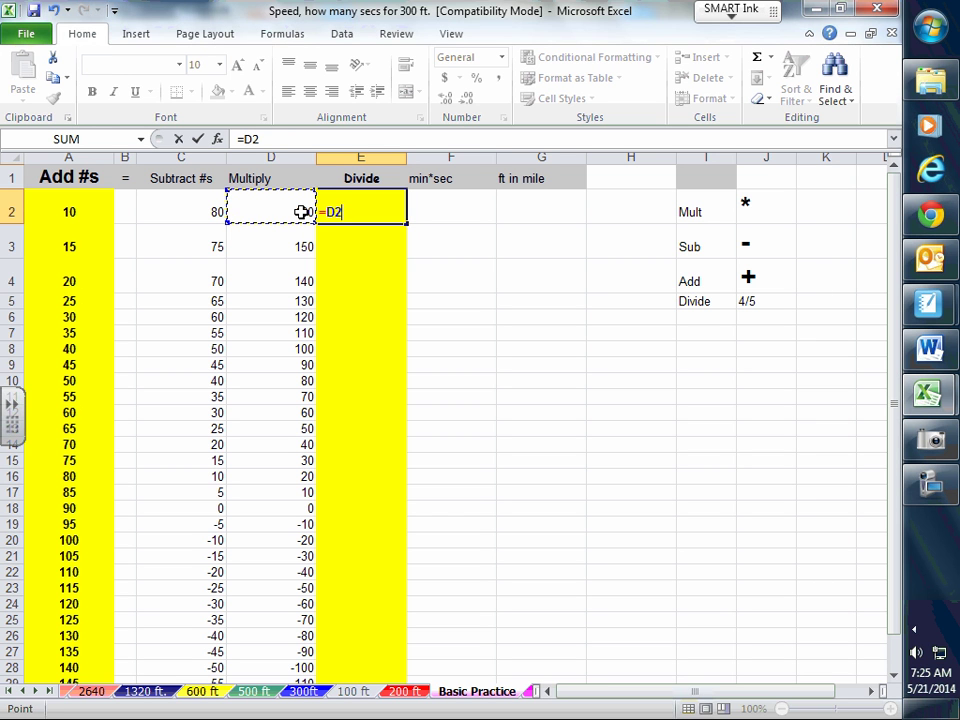
pyautogui.write('/')
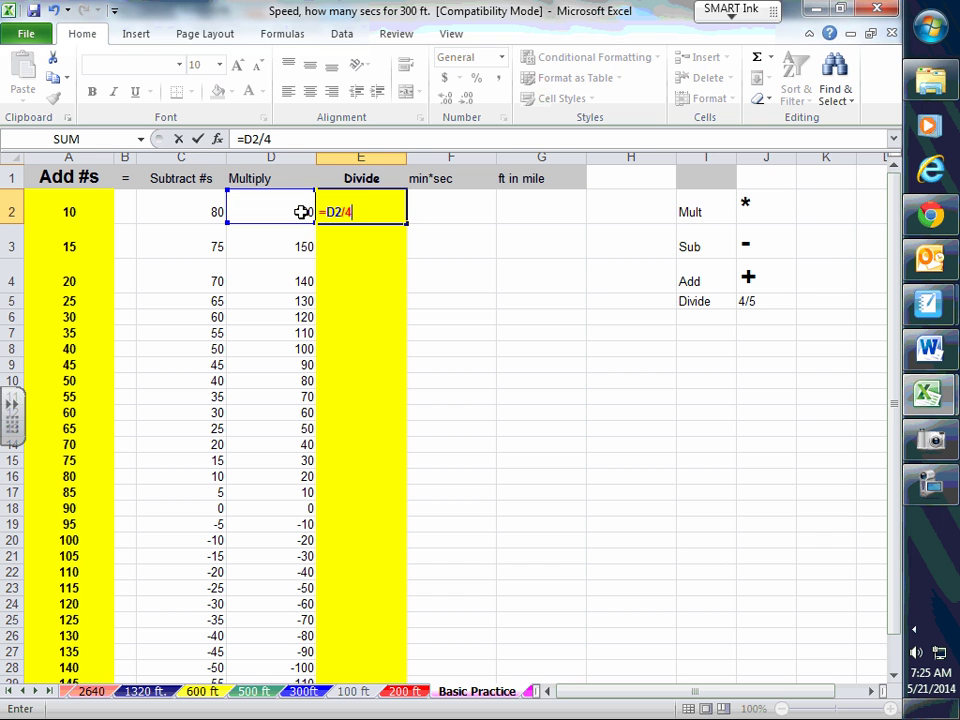
pyautogui.write('4')
pyautogui.press('Return')
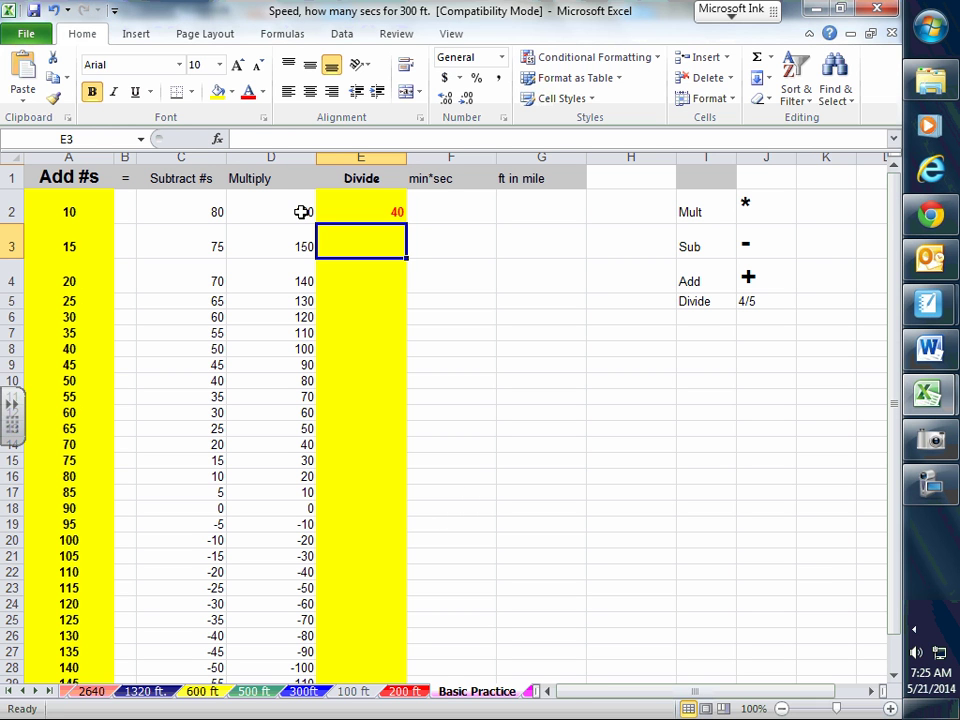
# Try d3/4 without an equals sign in cell E3
pyautogui.write('d3/4')
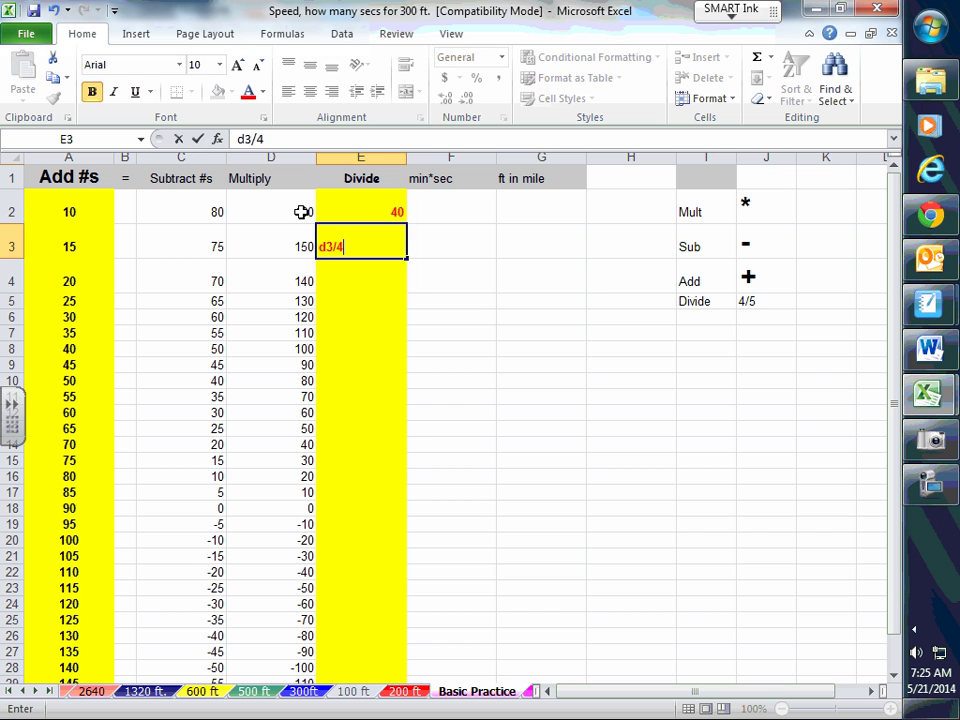
pyautogui.press('Return')
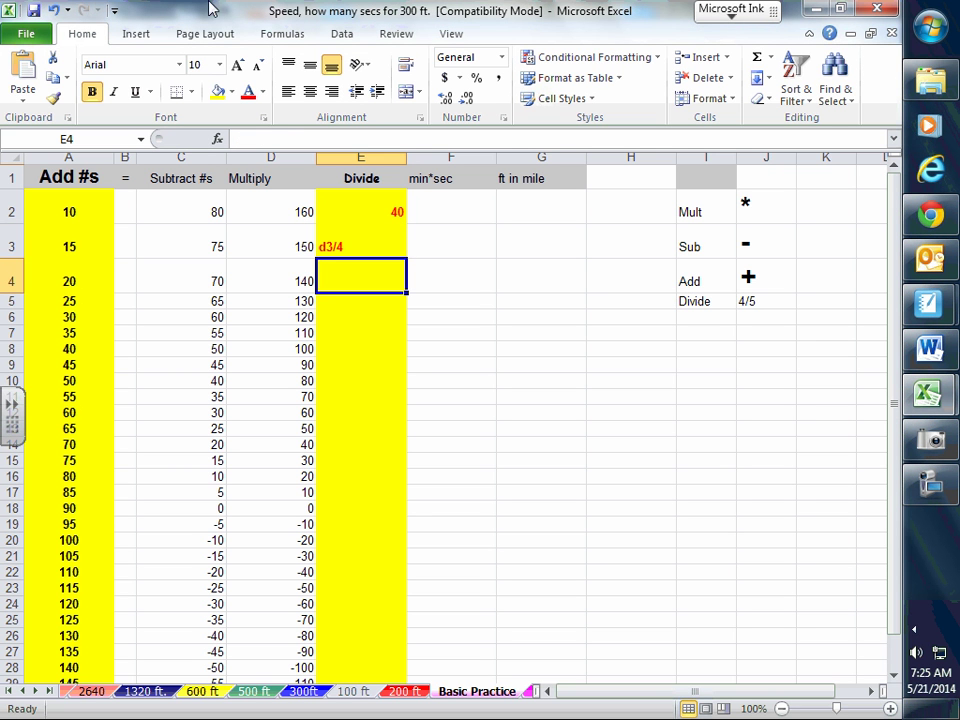
# Fill the division formula from cell E2 down column E to row 30
pyautogui.click(389, 210)
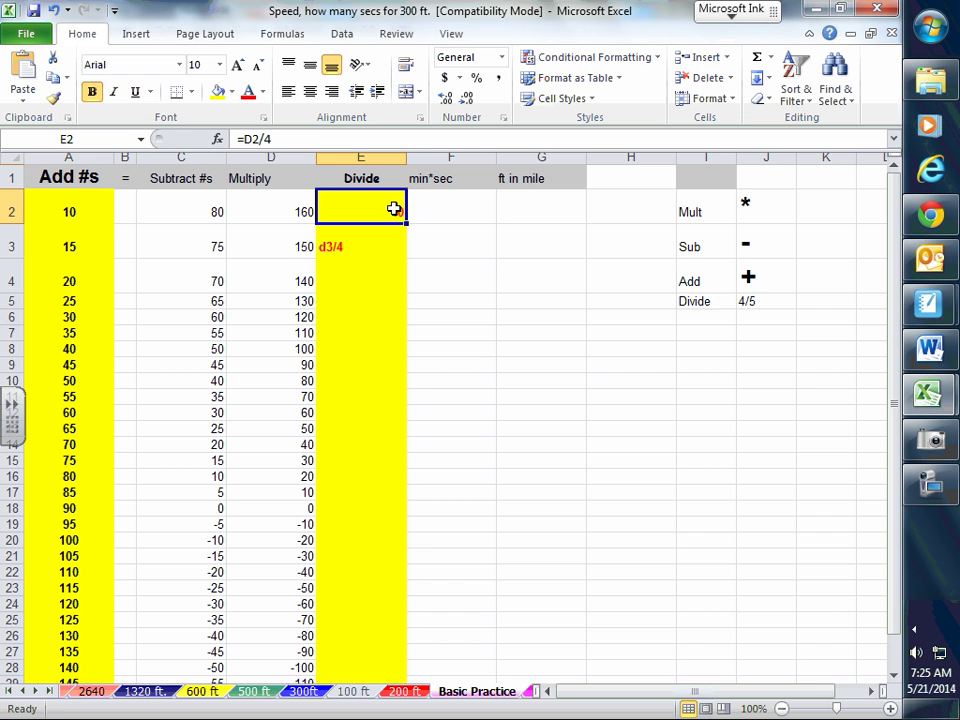
pyautogui.moveTo(405, 222); pyautogui.dragTo(354, 641)
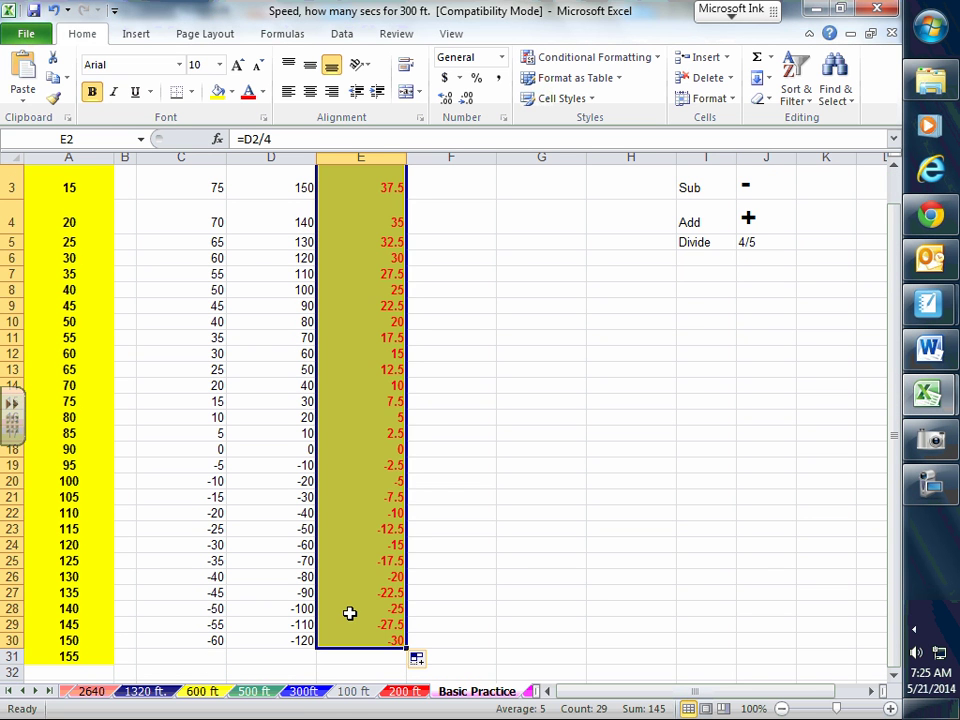
pyautogui.scroll(1, 384, 388)
# Enter the formula =60*60 in cell F2 of the min*sec column
pyautogui.click(443, 203)
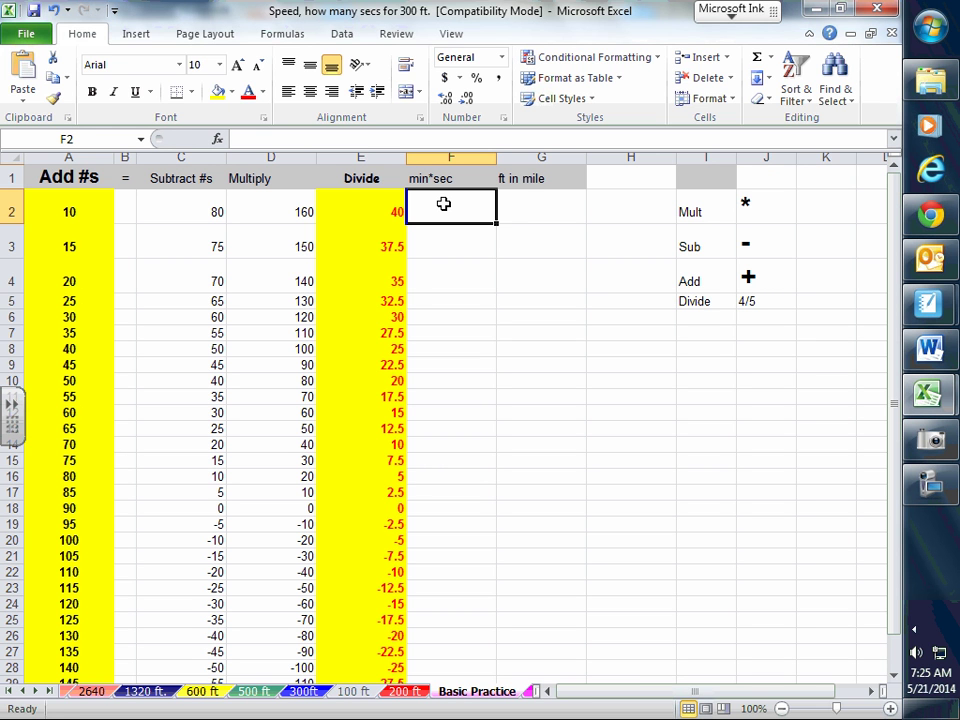
pyautogui.write('=60*60')
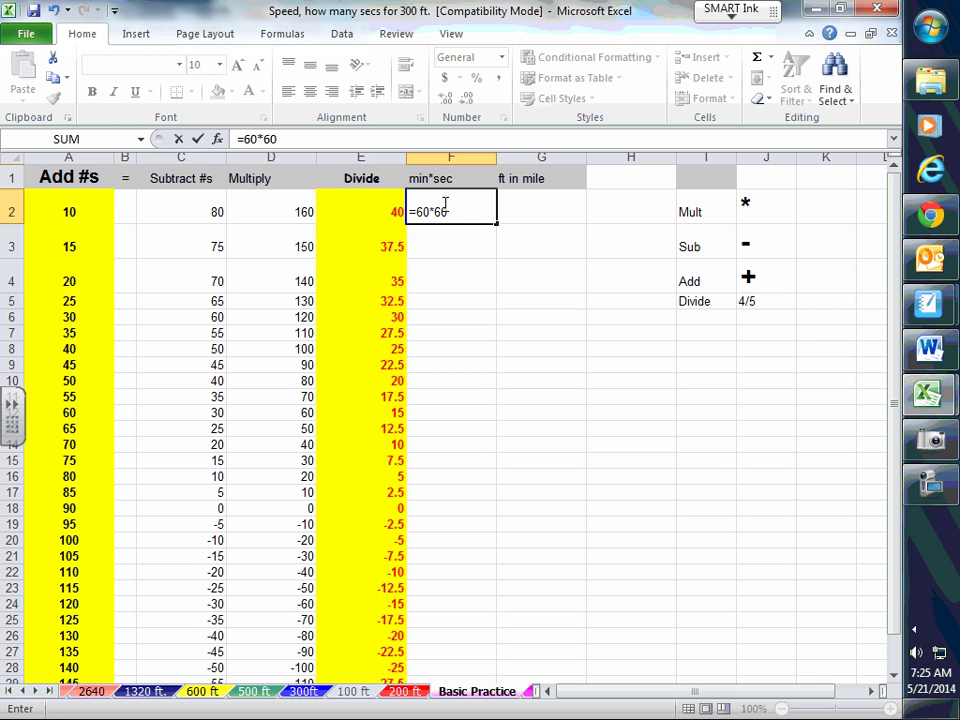
pyautogui.press('Return')
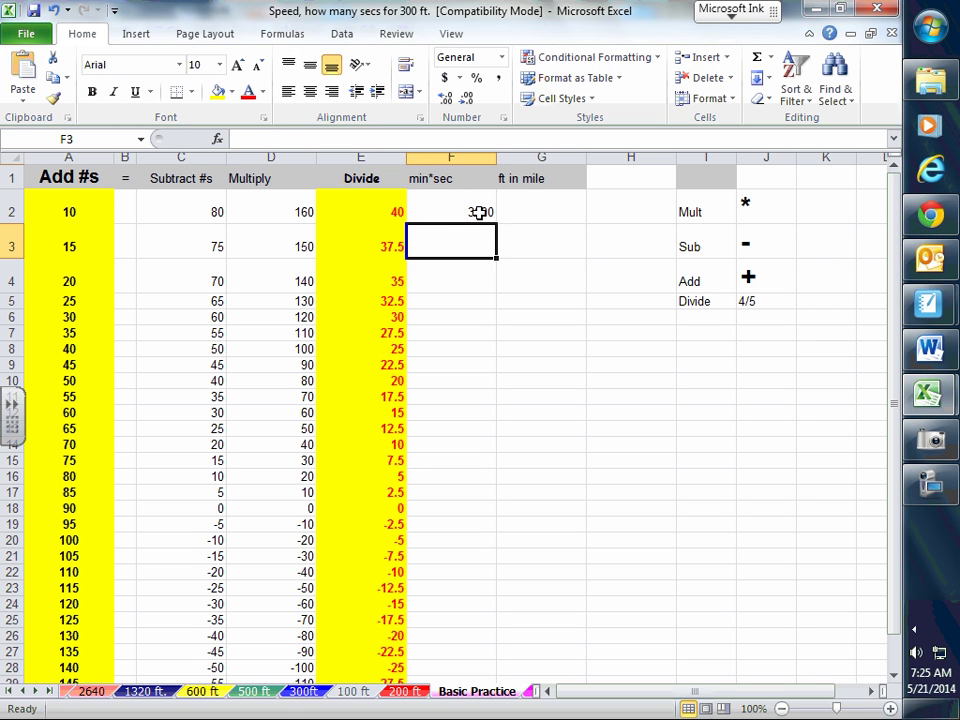
# Fill the =60*60 formula from cell F2 down column F to row 31
pyautogui.click(480, 212)
pyautogui.moveTo(495, 223); pyautogui.dragTo(510, 688)
pyautogui.scroll(1, 534, 506)
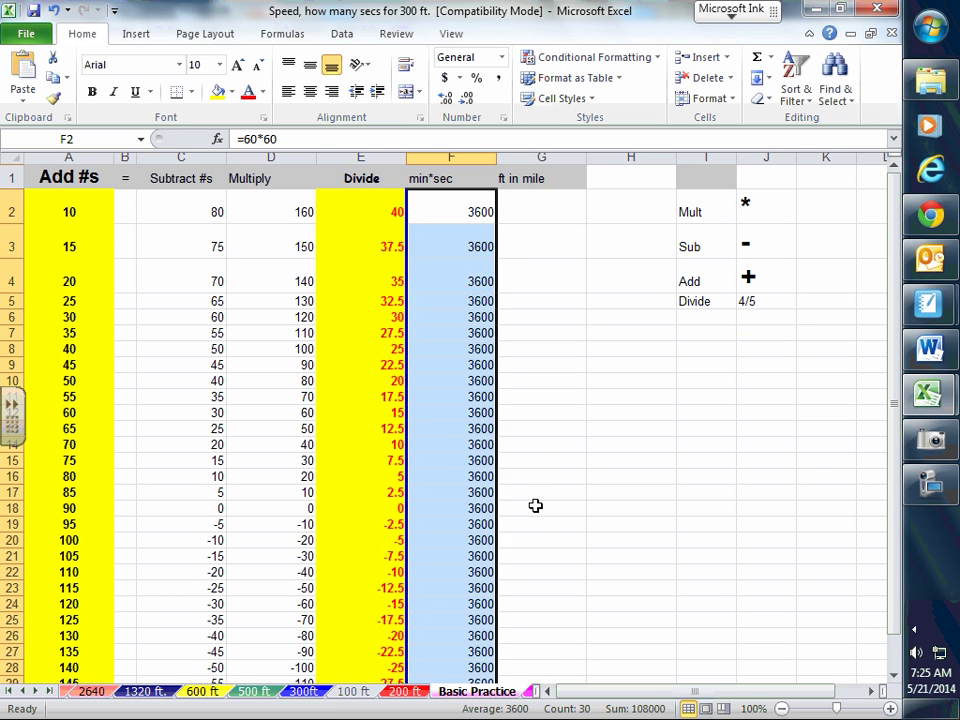
# Enter the formula =1/5280 in cell G2 of the ft in mile column
pyautogui.click(514, 200)
pyautogui.moveTo(952, 325)
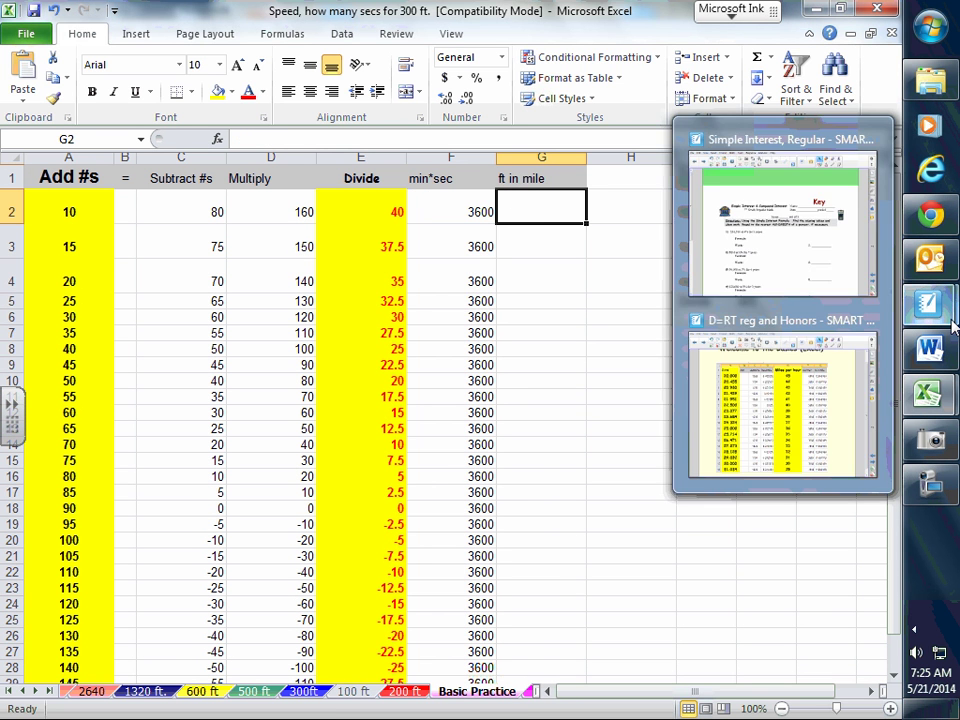
pyautogui.write('=1/52')
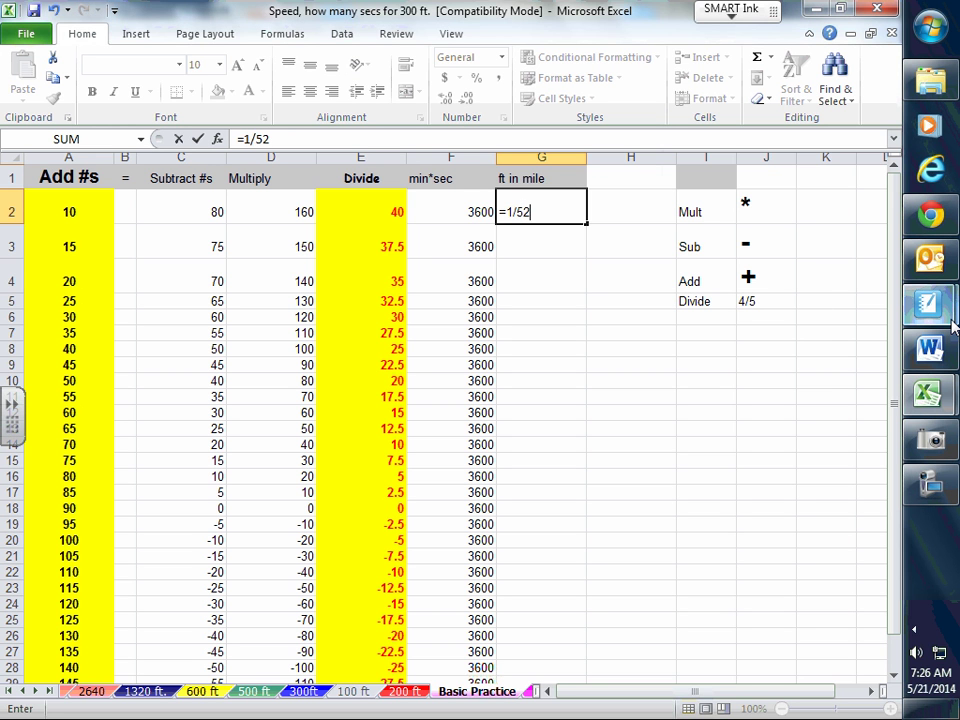
pyautogui.write('80')
pyautogui.press('Return')
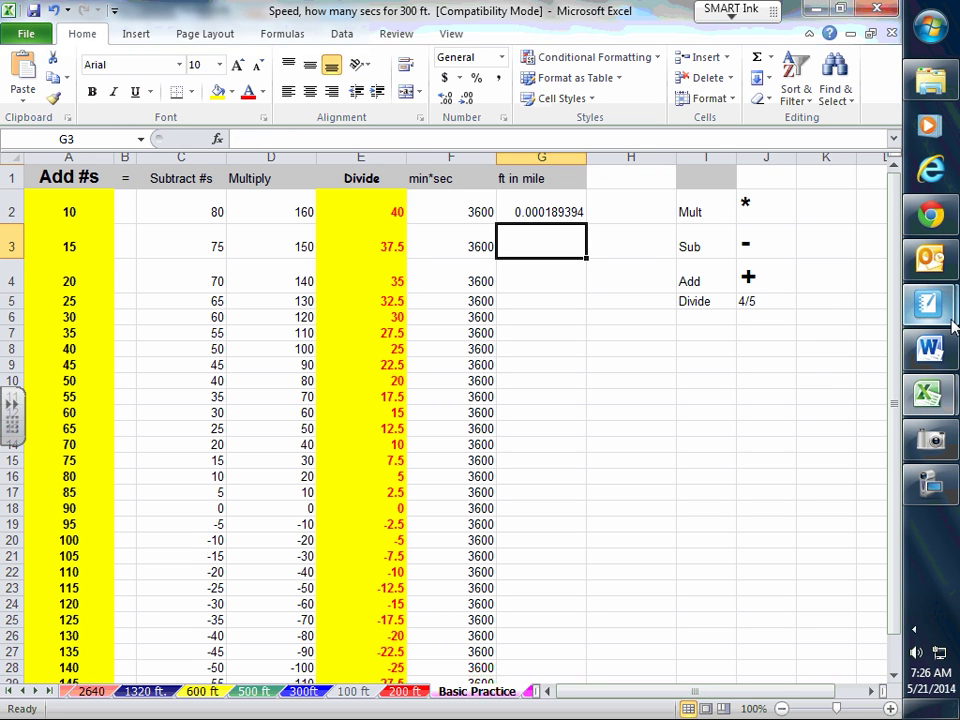
# Fill the =1/5280 formula from cell G2 down column G to row 31
pyautogui.click(562, 212)
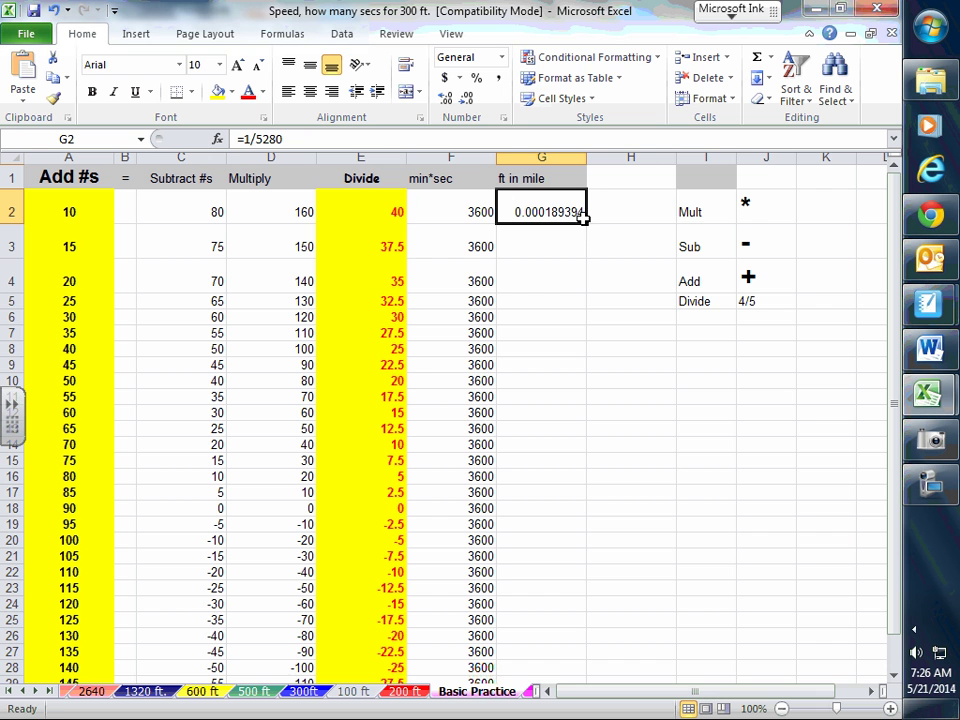
pyautogui.moveTo(586, 223); pyautogui.dragTo(549, 645)
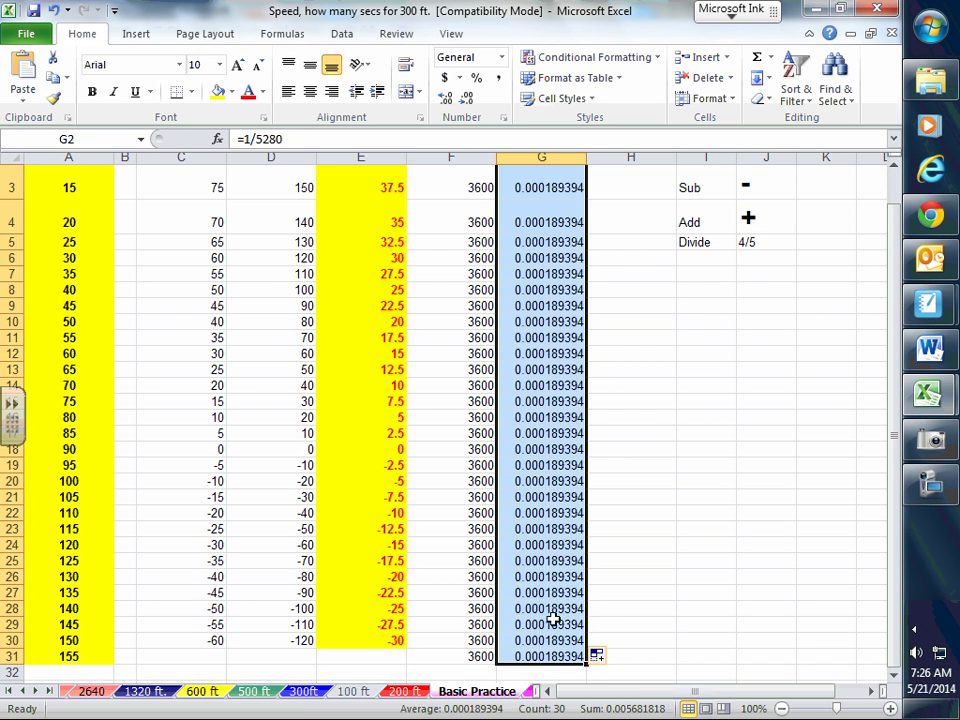
pyautogui.click(636, 420)
pyautogui.scroll(1, 614, 419)
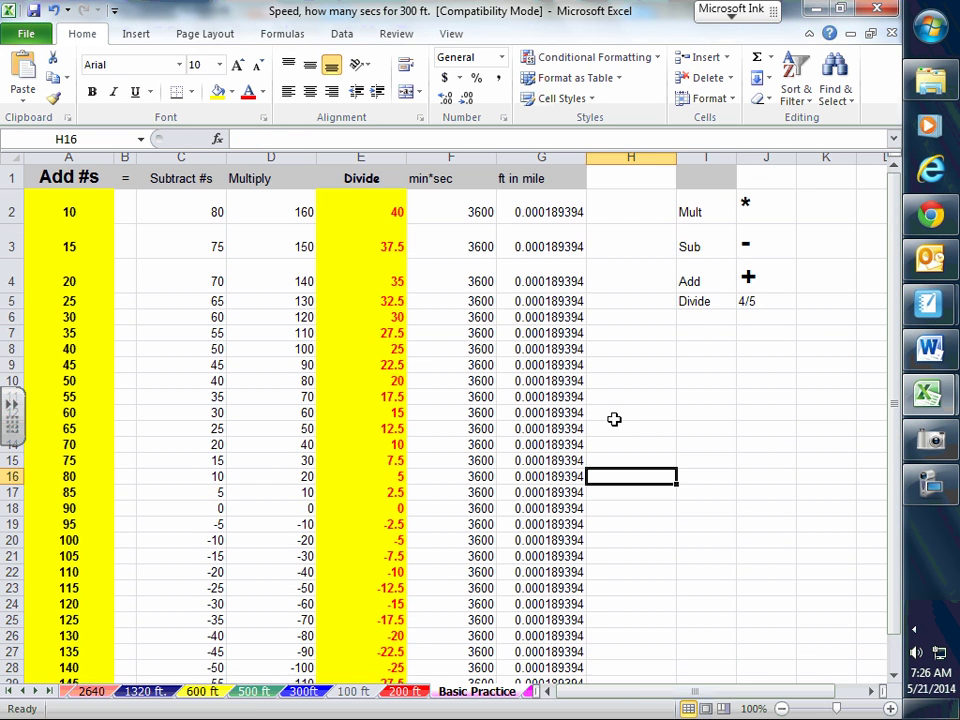
# Format cell G2 in the ft in mile column as a Number with two decimal places
pyautogui.click(522, 211)
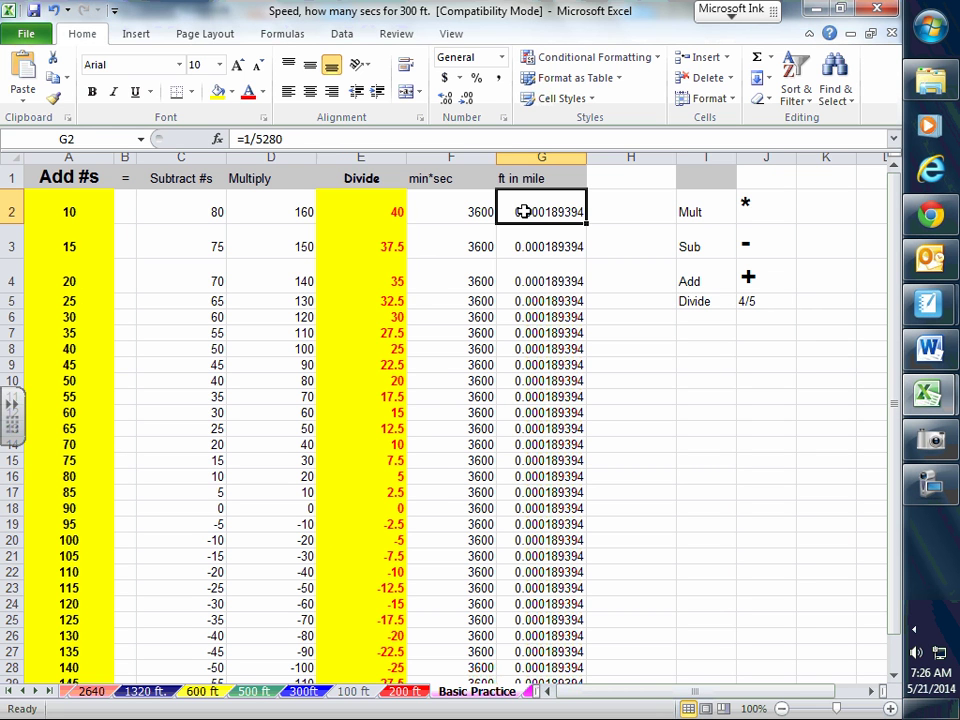
pyautogui.rightClick(524, 212)
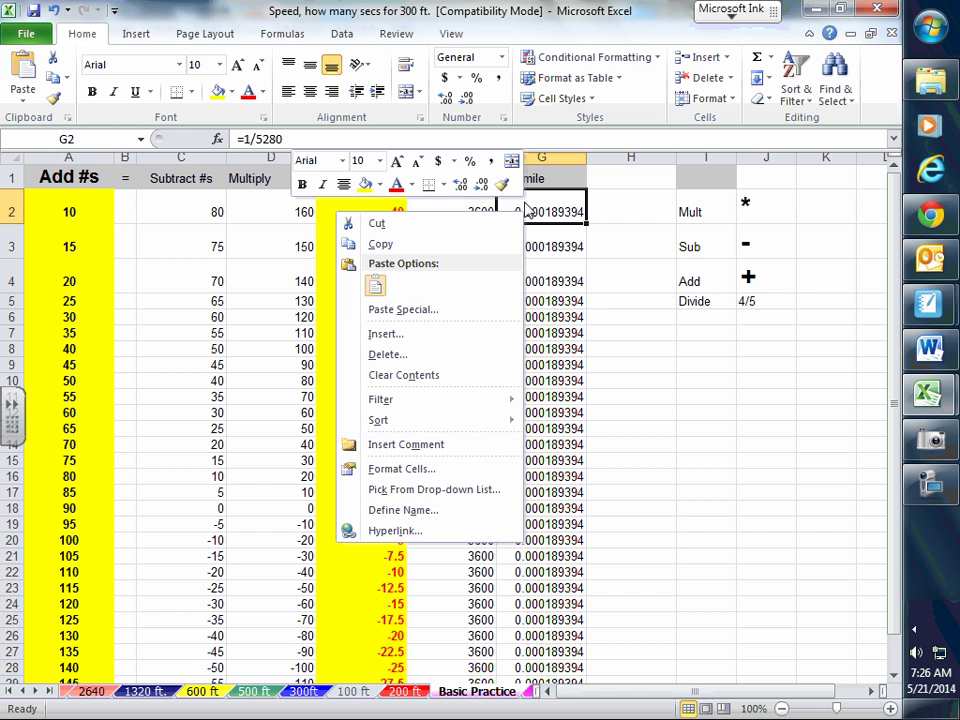
pyautogui.click(422, 468)
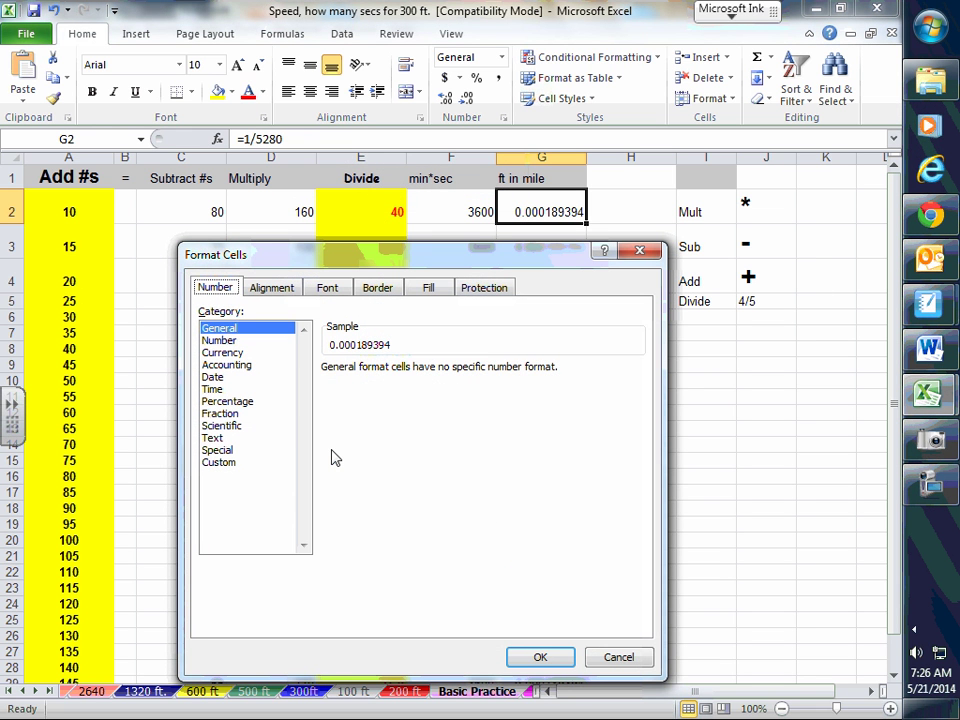
pyautogui.click(220, 341)
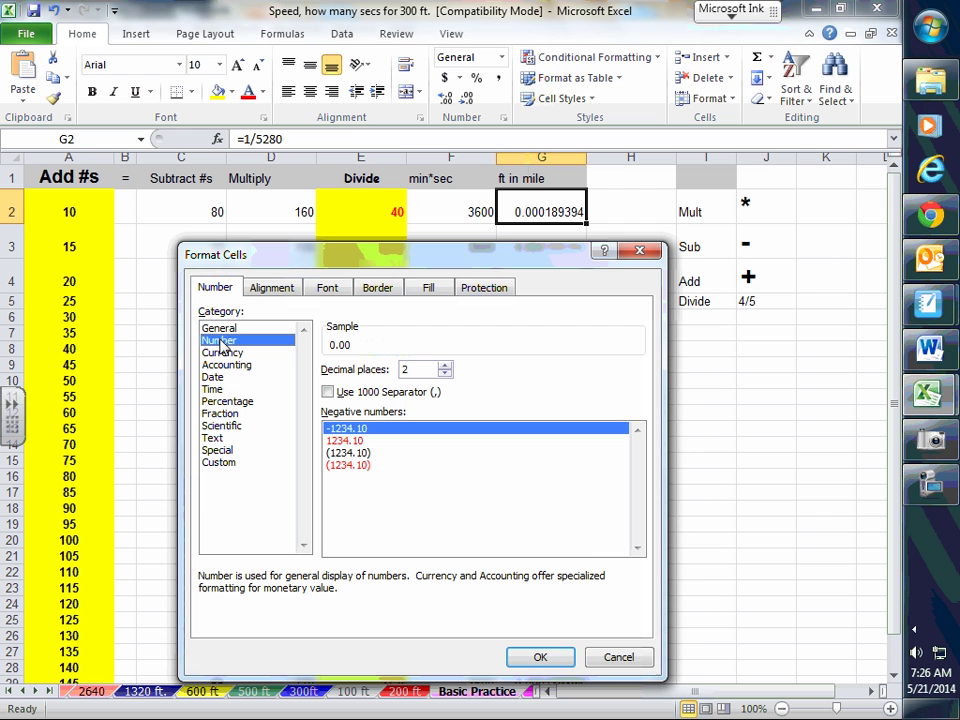
pyautogui.click(540, 658)
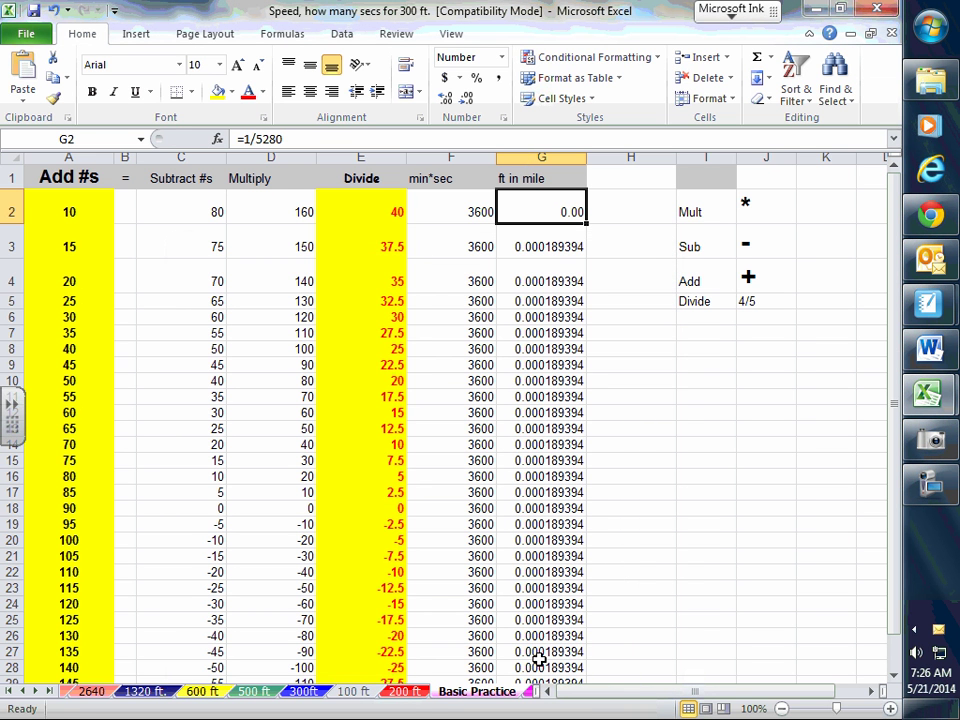
# Set cell G2 to five decimal places and fill it down column G to row 9
pyautogui.rightClick(541, 214)
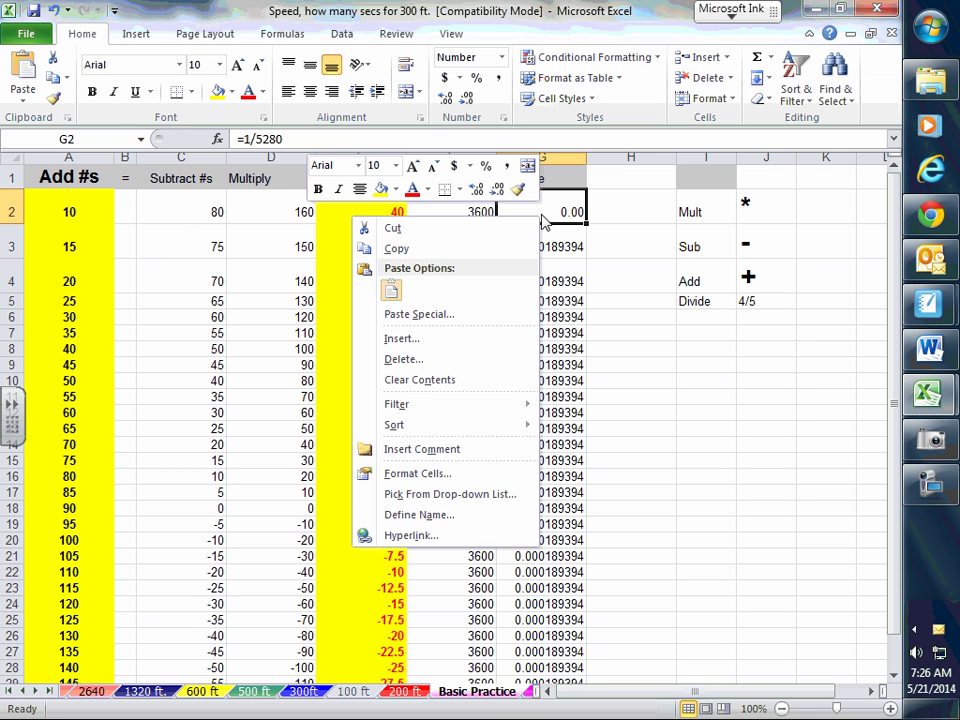
pyautogui.click(422, 480)
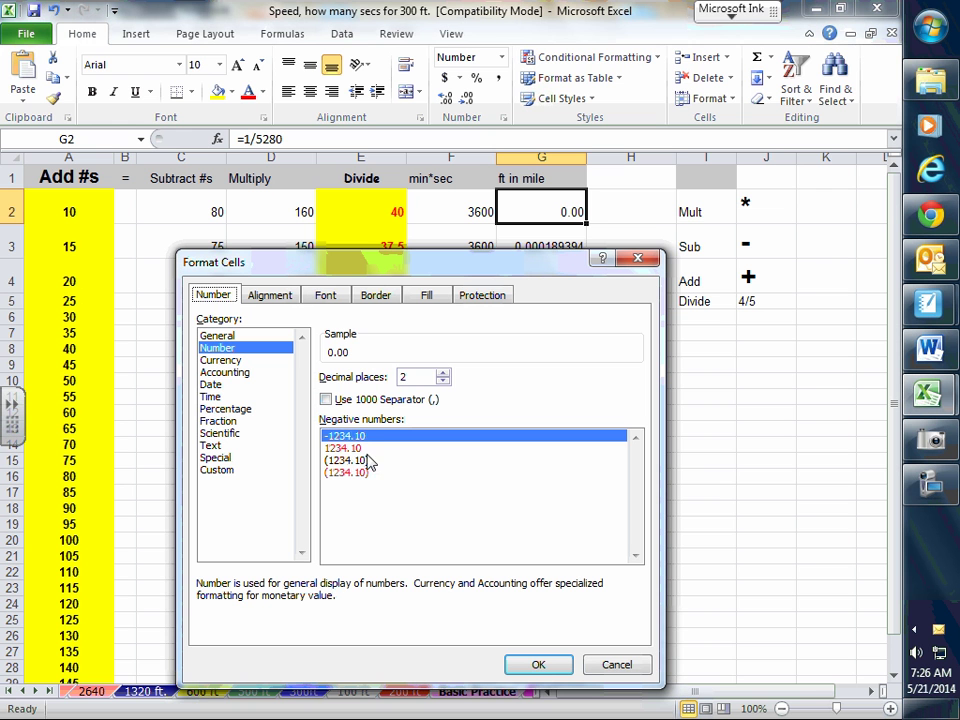
pyautogui.click(443, 373)
pyautogui.click(443, 373)
pyautogui.click(443, 373)
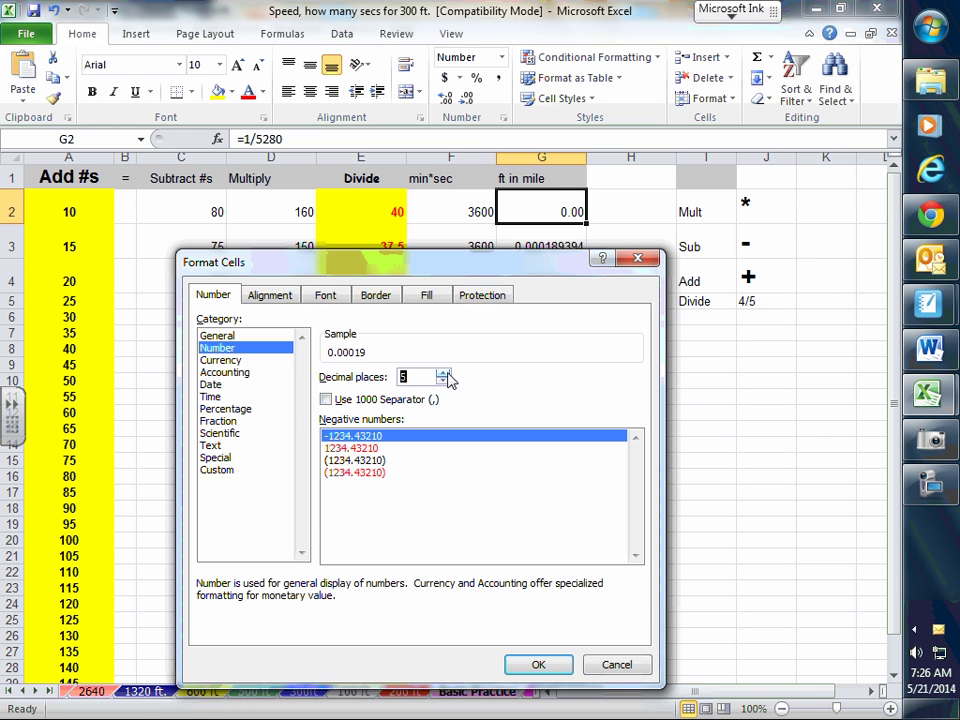
pyautogui.click(443, 373)
pyautogui.click(443, 381)
pyautogui.click(540, 664)
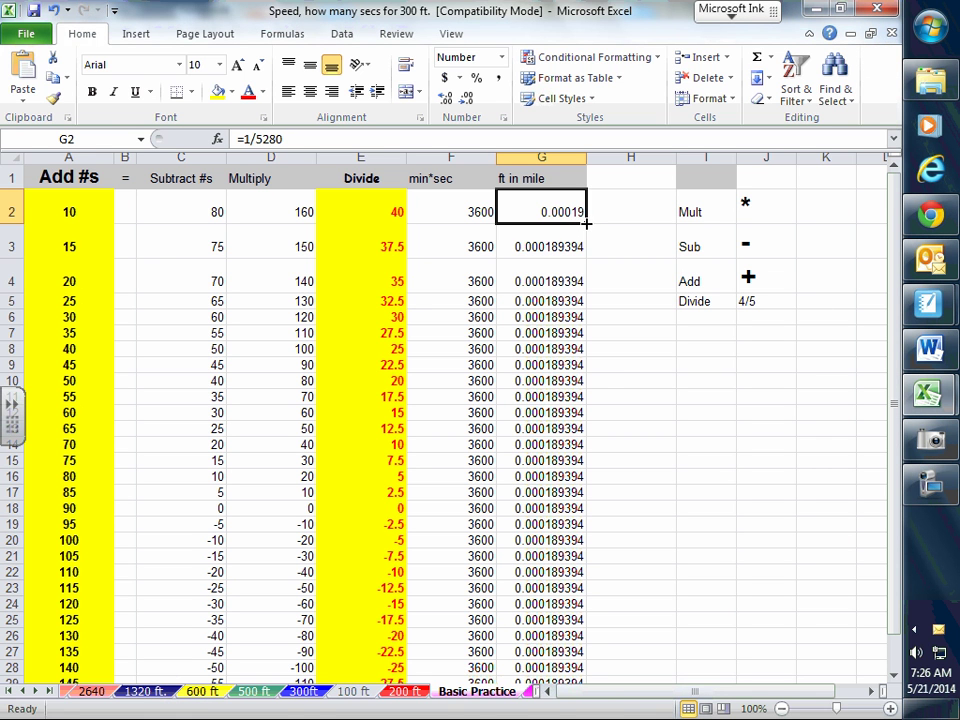
pyautogui.moveTo(585, 223); pyautogui.dragTo(583, 367)
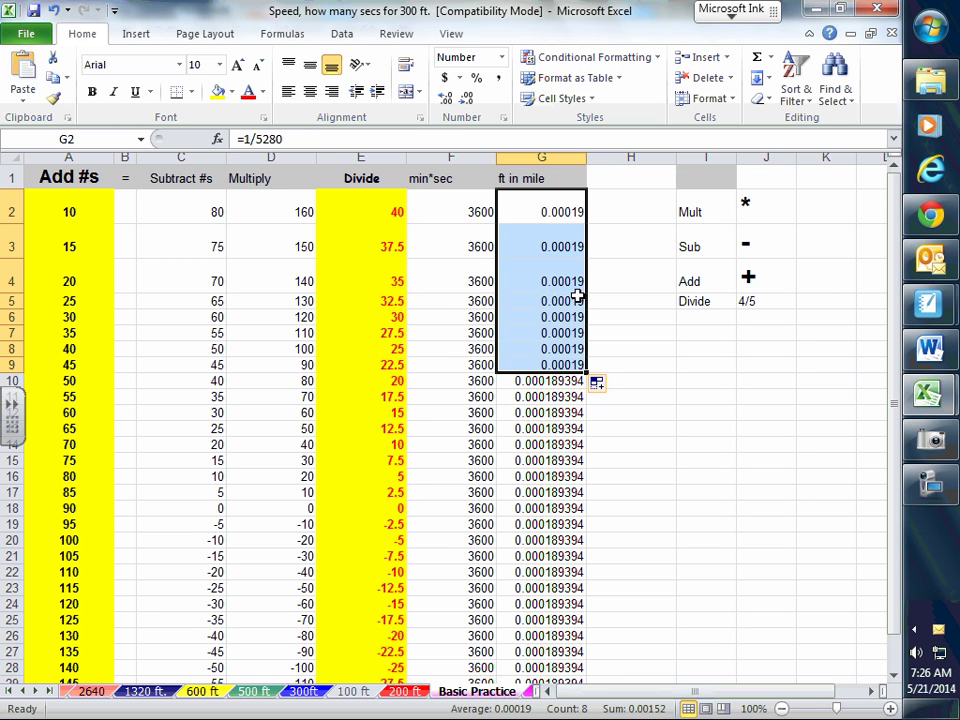
# Set the Number format of cell G2 to seven decimal places
pyautogui.click(553, 210)
pyautogui.rightClick(554, 214)
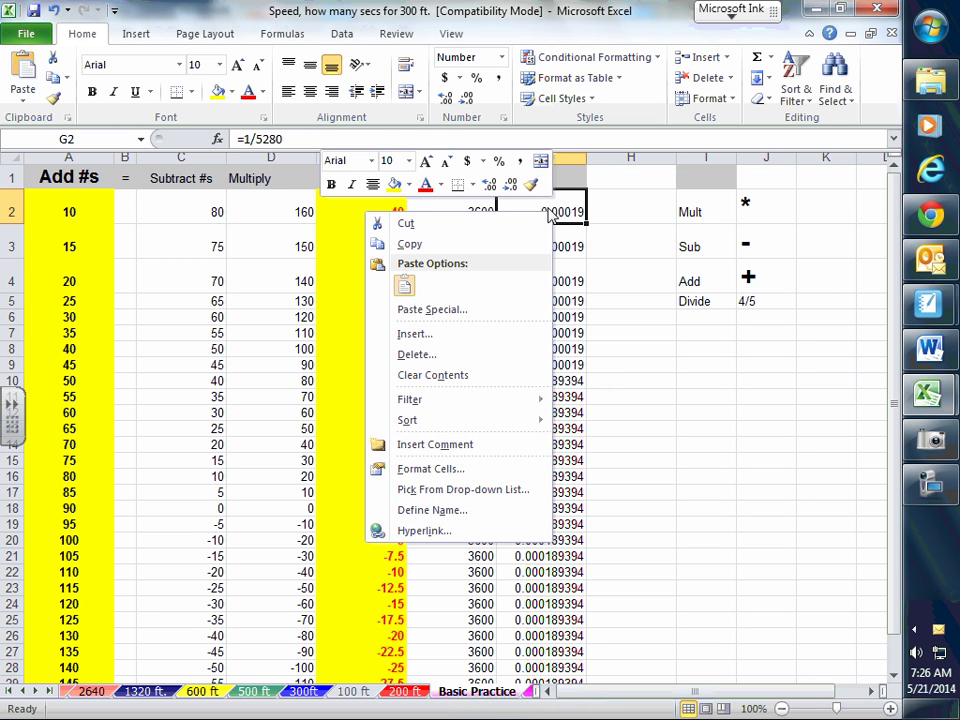
pyautogui.click(450, 469)
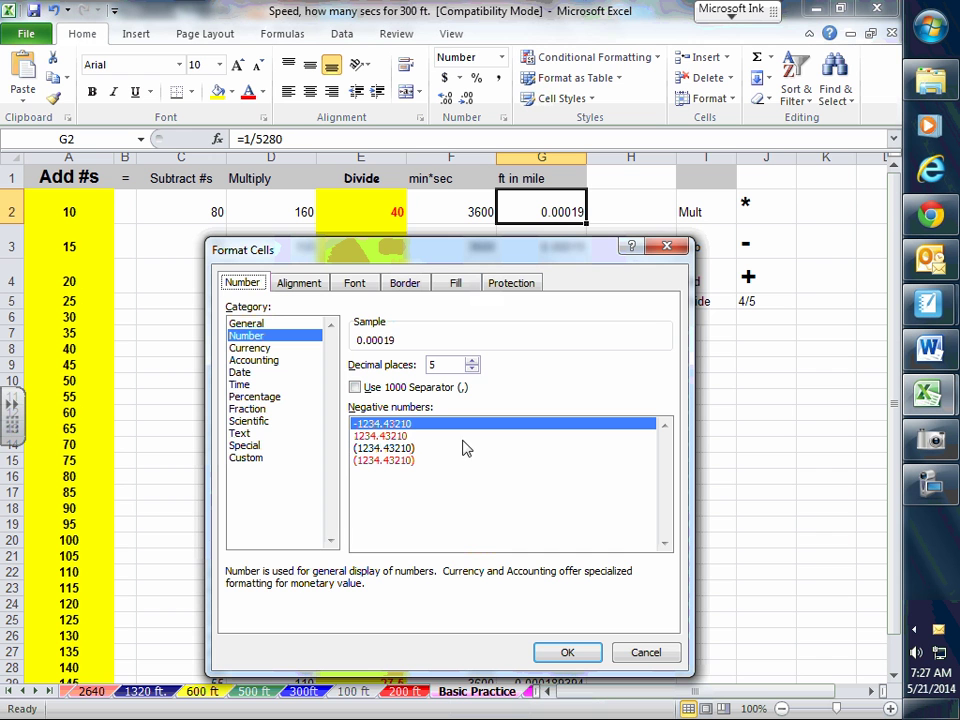
pyautogui.click(472, 360)
pyautogui.click(472, 360)
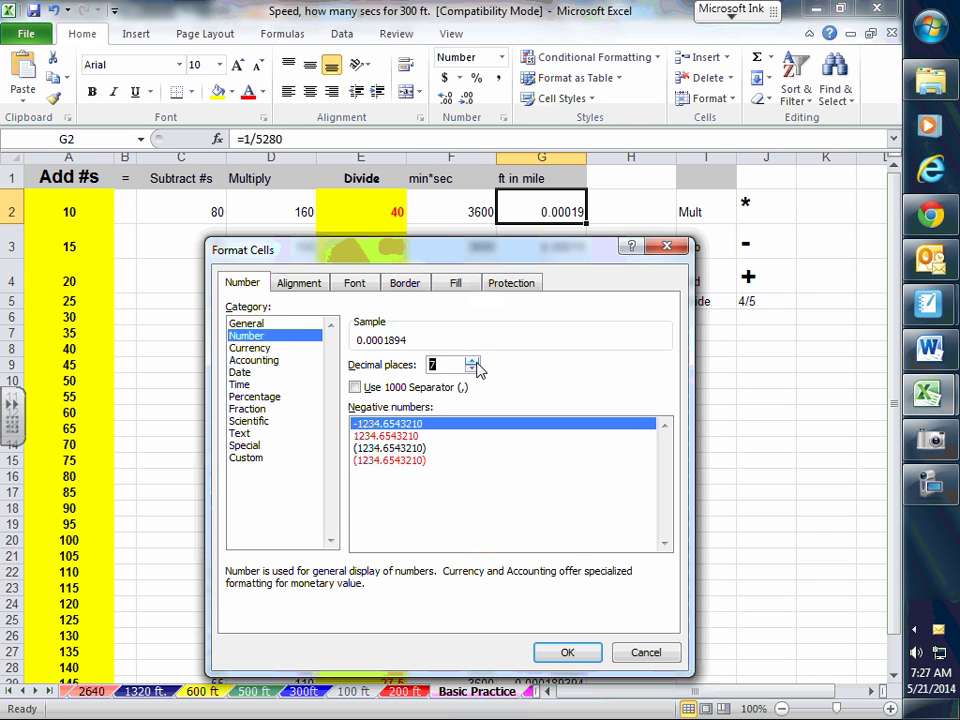
pyautogui.click(569, 651)
pyautogui.click(630, 316)
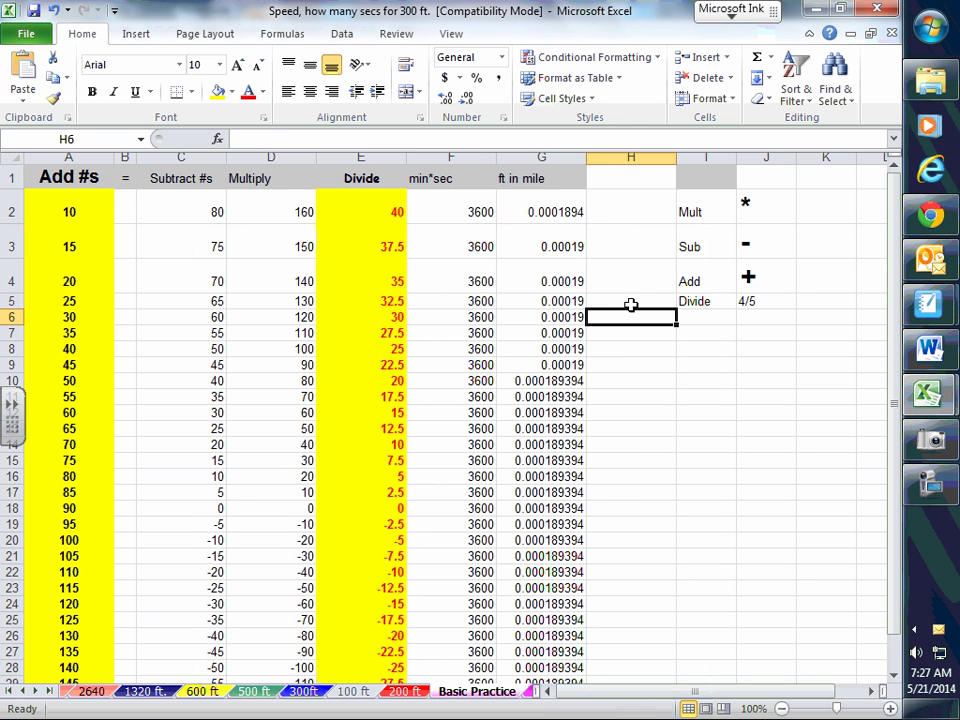
# Fill cell G2 with its seven-decimal format down column G to row 23
pyautogui.click(579, 211)
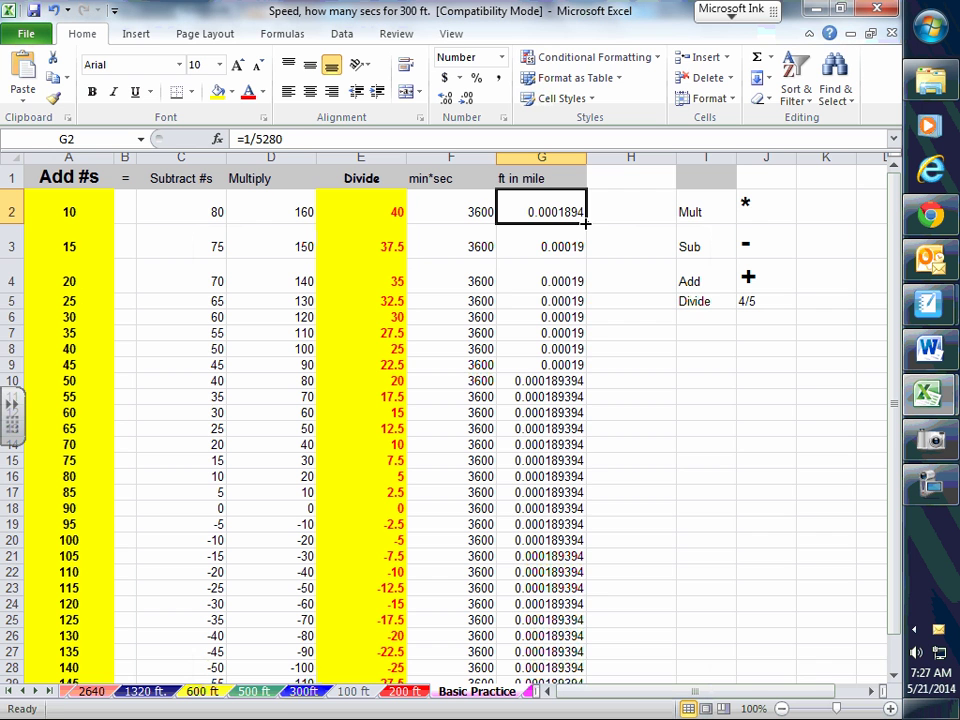
pyautogui.moveTo(585, 224); pyautogui.dragTo(585, 594)
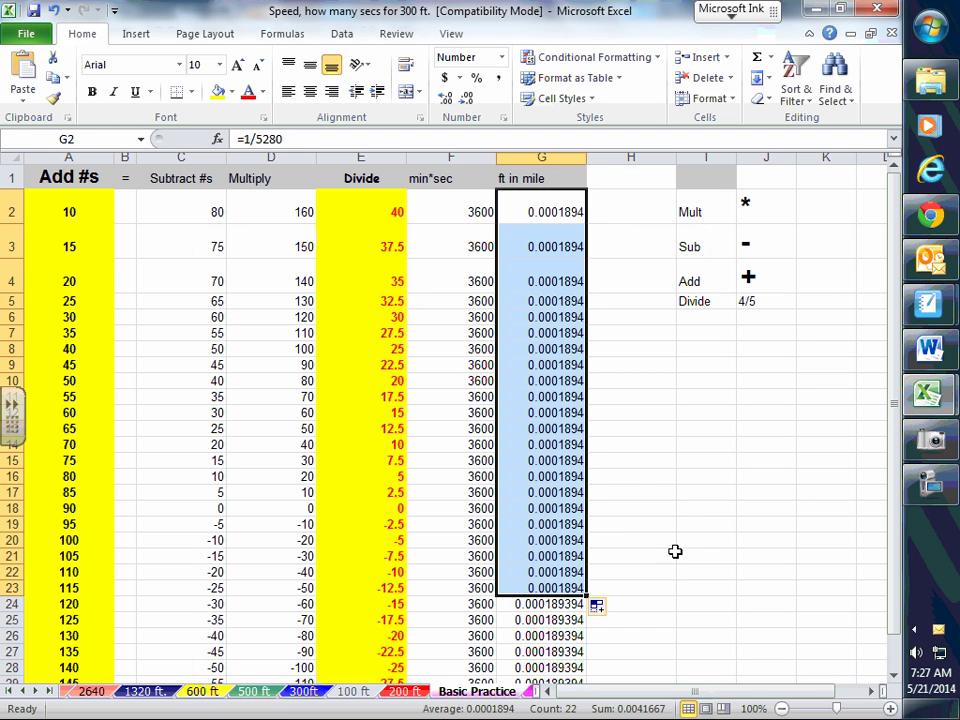
pyautogui.click(641, 521)
pyautogui.scroll(-1, 634, 502)
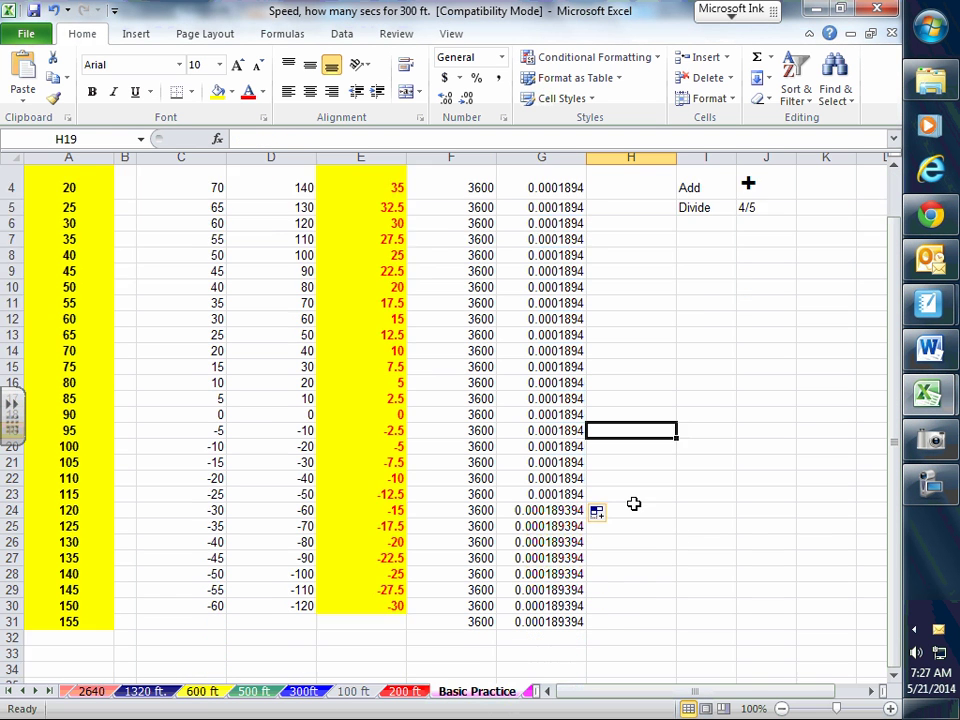
# Format cell F2 as Currency with the $ symbol and two decimal places, and fill it down column F to row 28
pyautogui.scroll(1, 600, 450)
pyautogui.click(471, 209)
pyautogui.rightClick(471, 209)
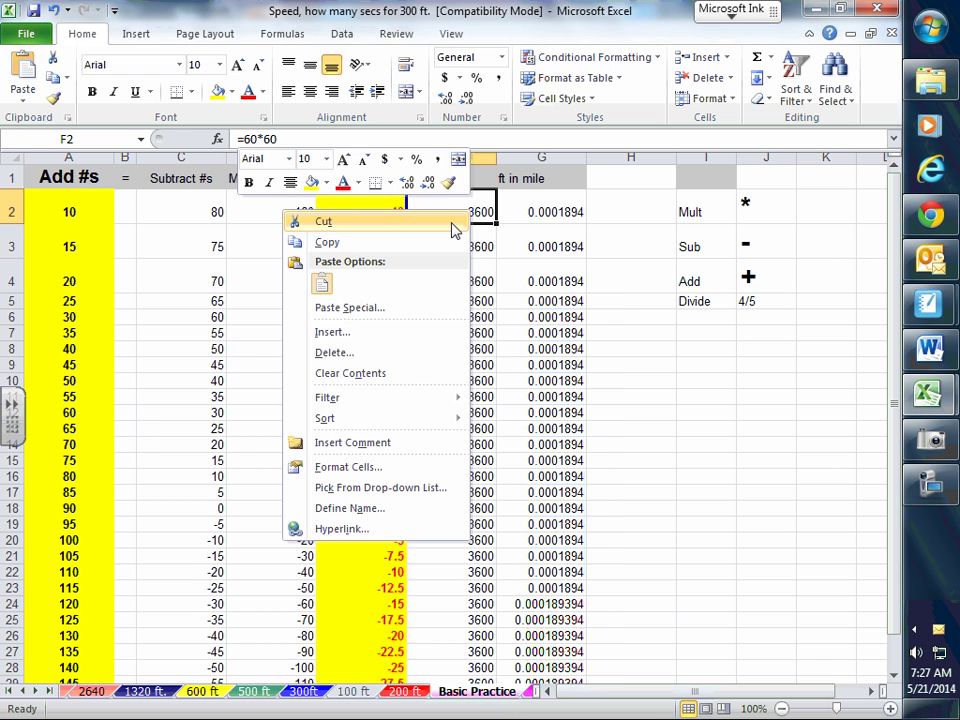
pyautogui.click(368, 466)
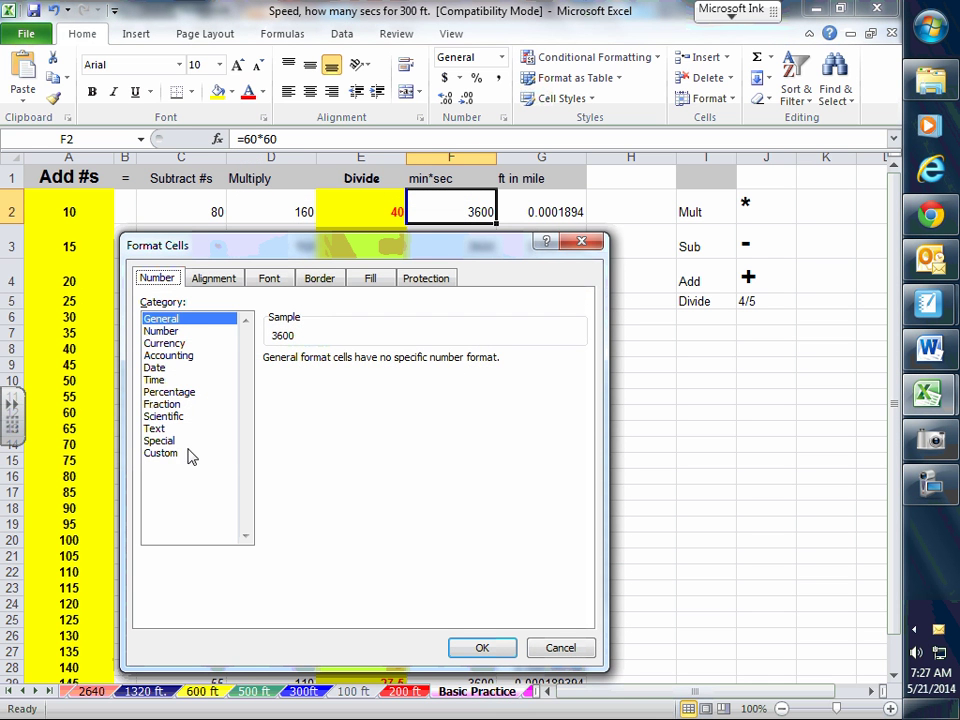
pyautogui.click(183, 345)
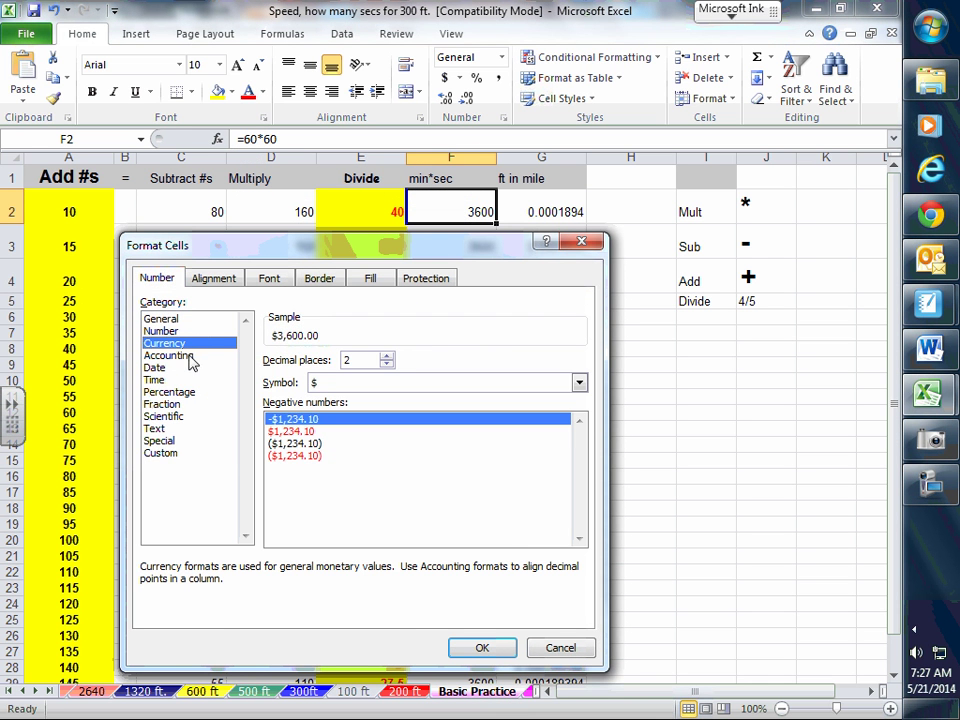
pyautogui.click(482, 647)
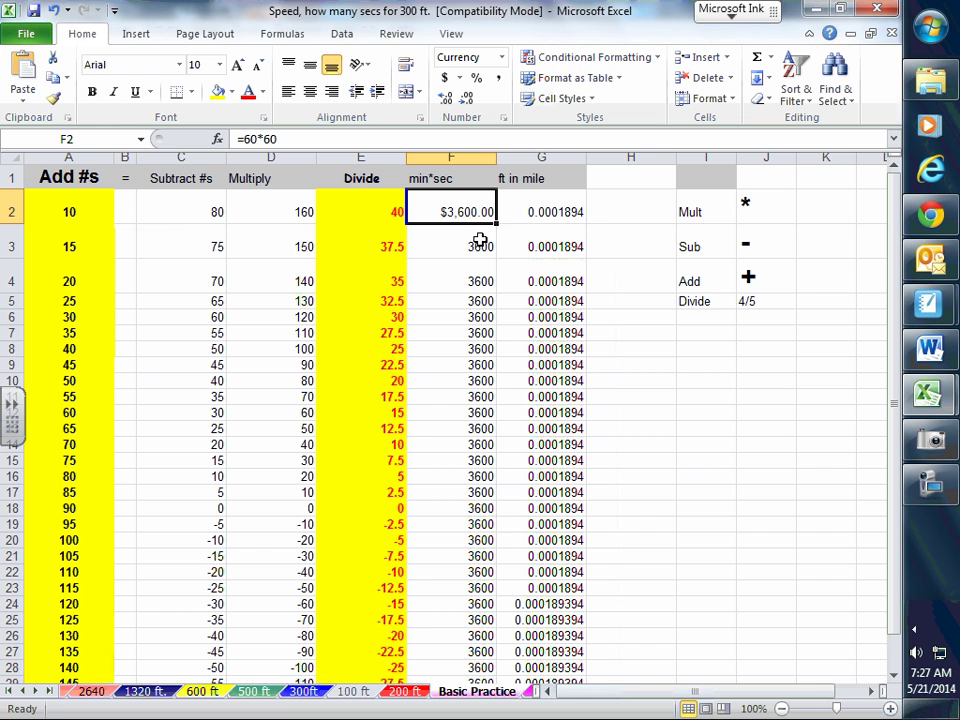
pyautogui.moveTo(494, 224); pyautogui.dragTo(500, 668)
pyautogui.click(677, 476)
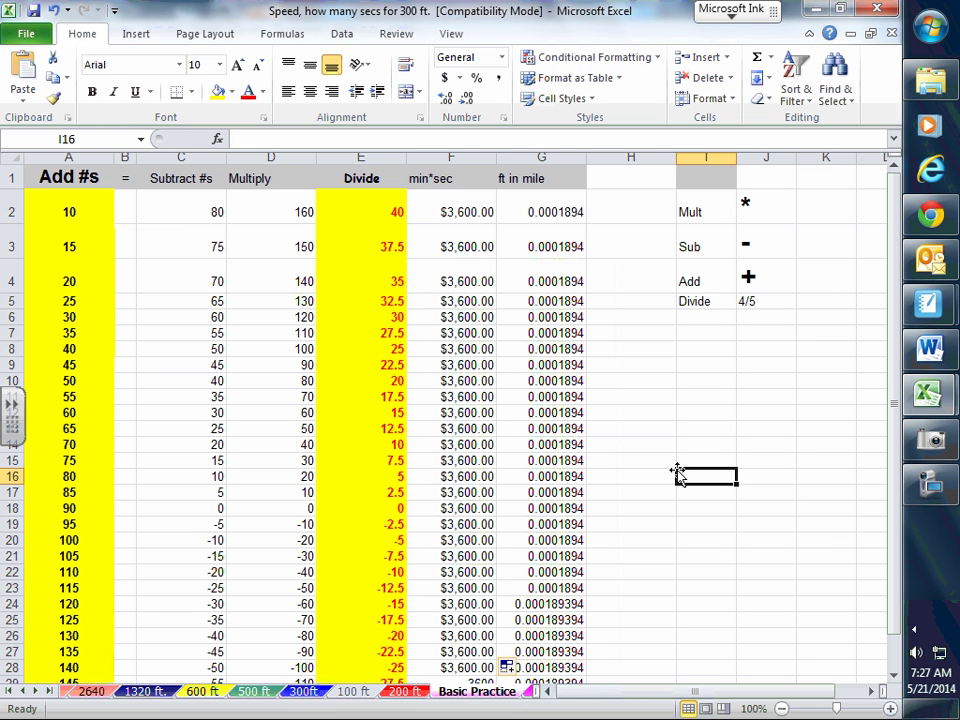
# Format cell E2 in the Divide column as a Number with one decimal place
pyautogui.click(889, 708)
pyautogui.click(889, 708)
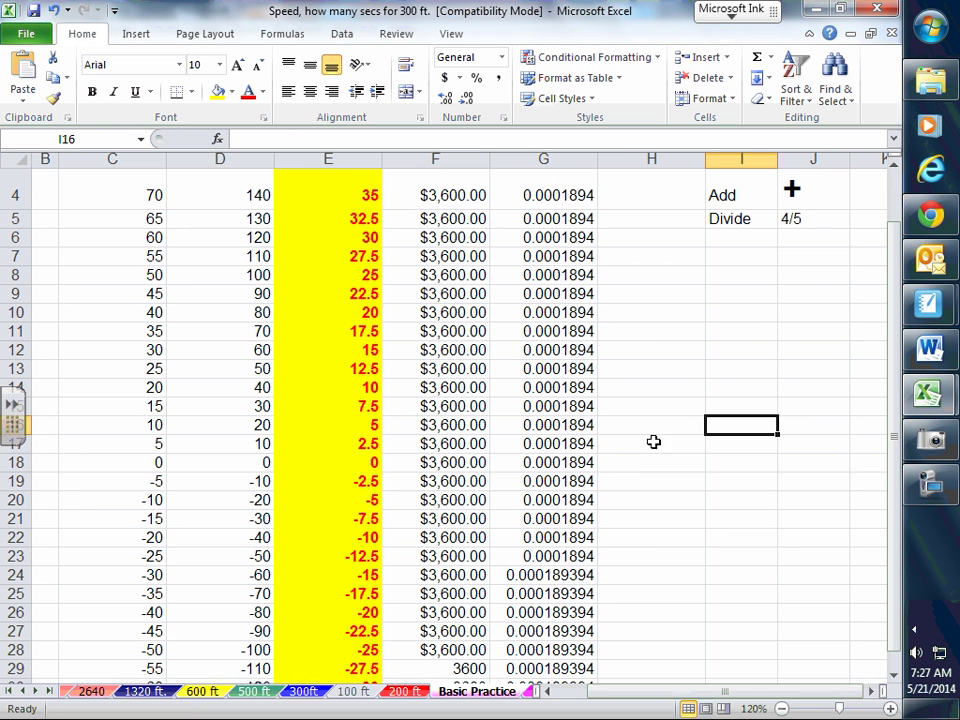
pyautogui.scroll(1, 609, 321)
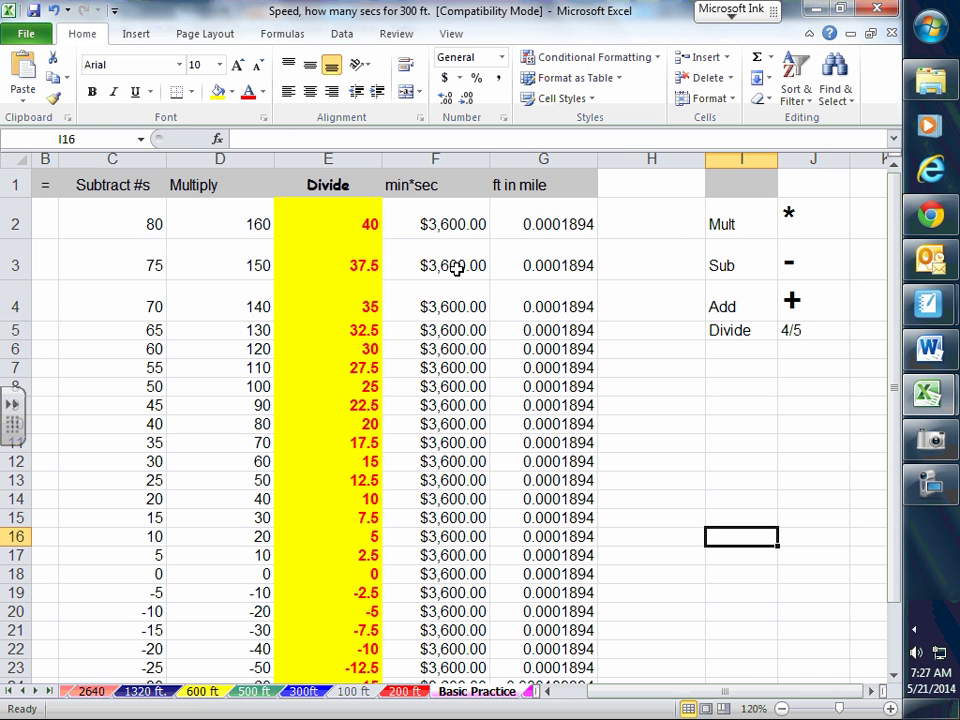
pyautogui.click(359, 223)
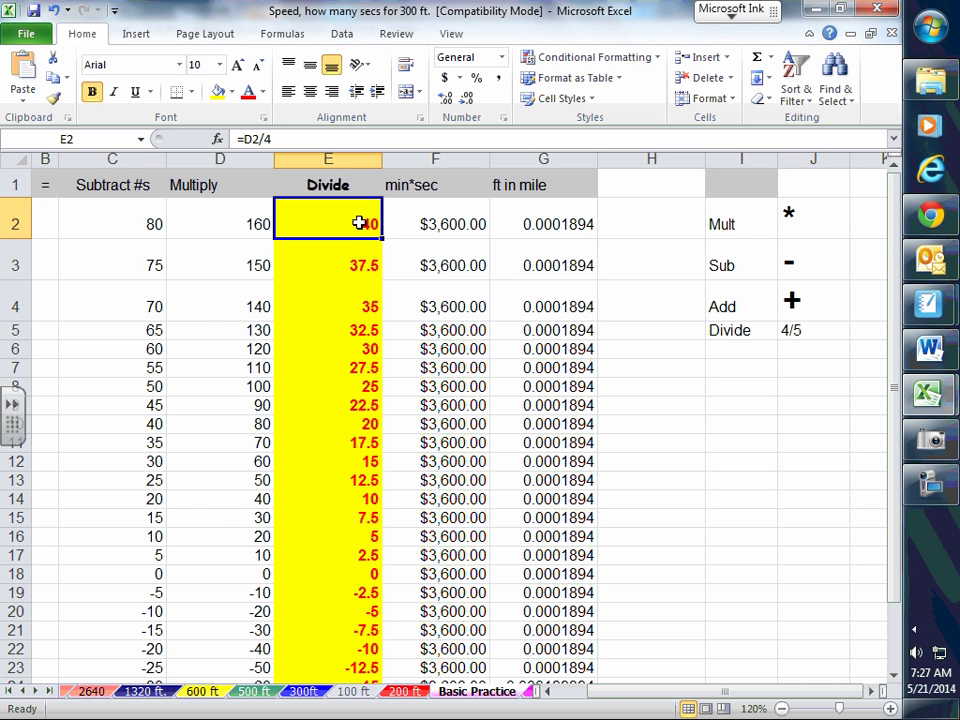
pyautogui.rightClick(359, 223)
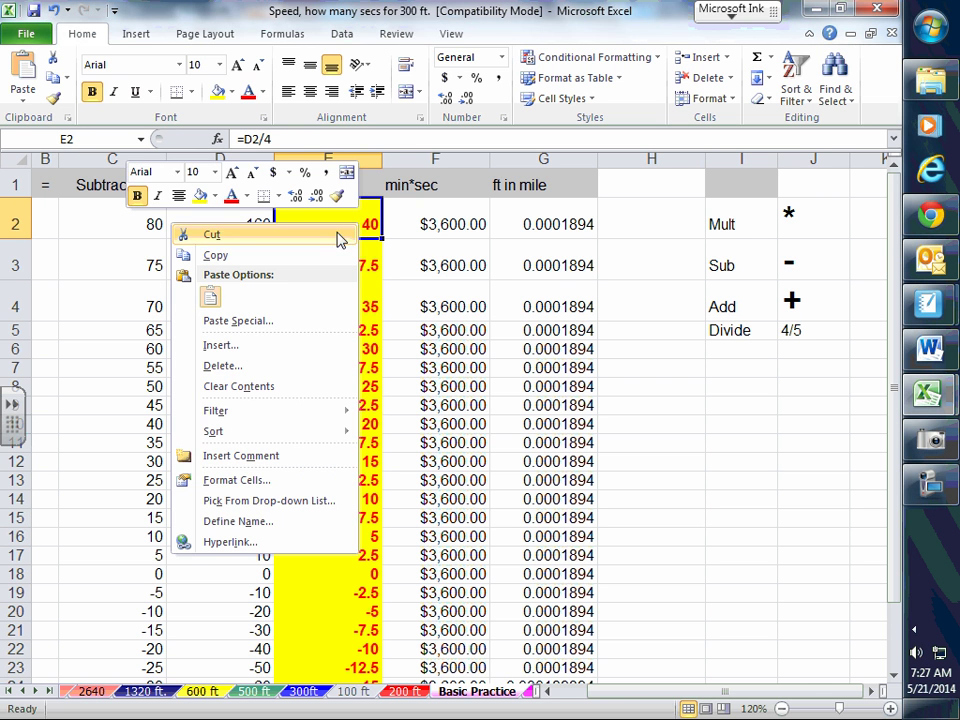
pyautogui.click(236, 480)
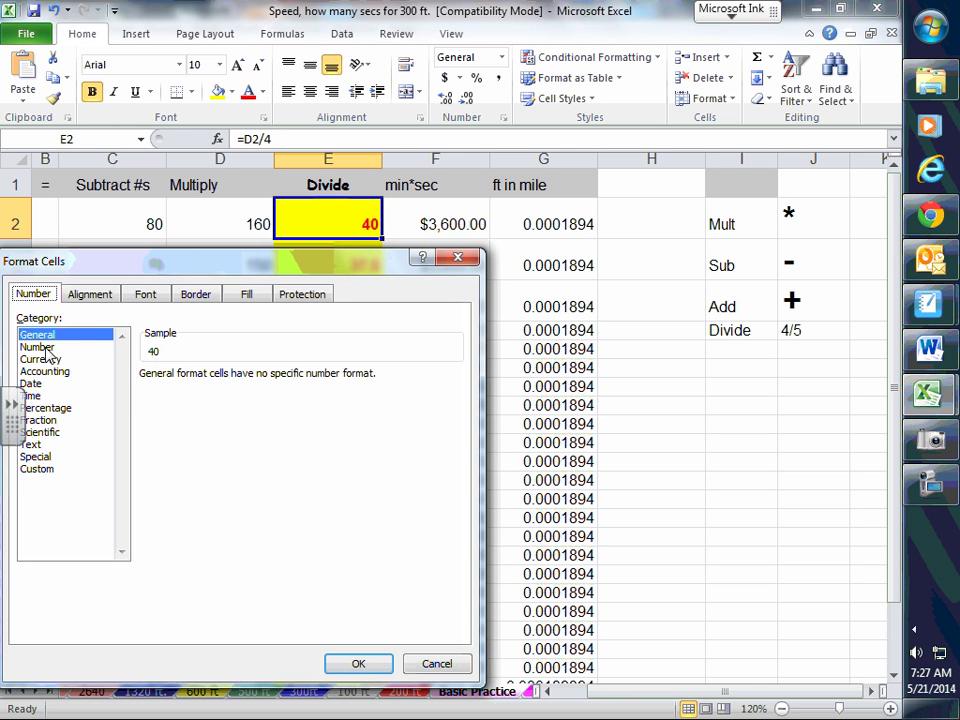
pyautogui.click(38, 347)
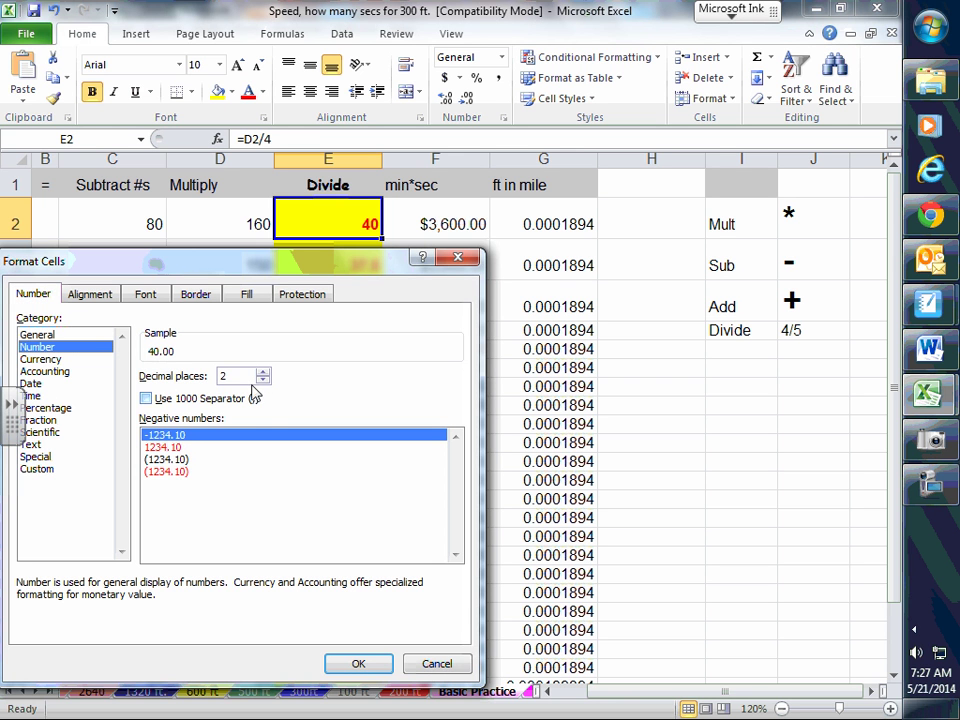
pyautogui.click(263, 380)
pyautogui.click(362, 664)
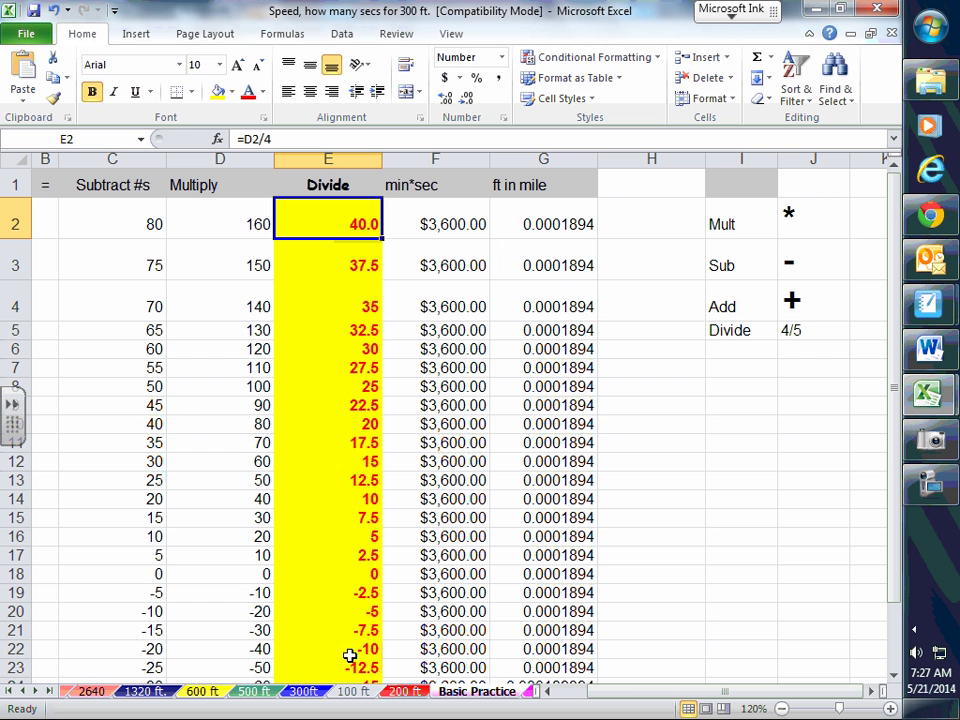
# Fill cell E2 with its one-decimal format down the Divide column to row 27
pyautogui.moveTo(383, 238); pyautogui.dragTo(399, 640)
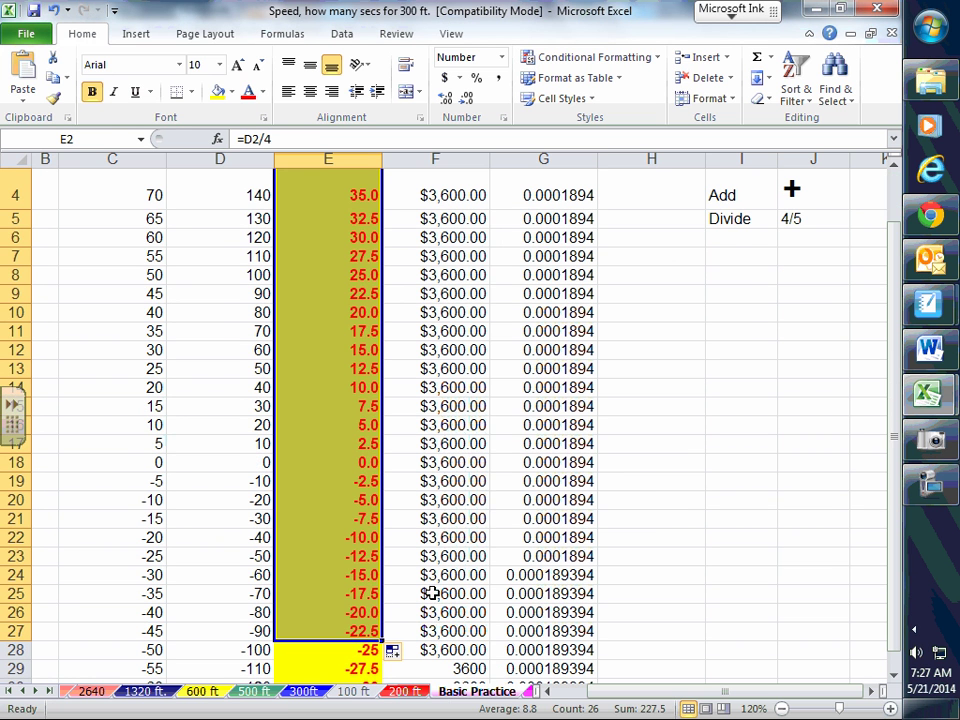
pyautogui.click(654, 476)
pyautogui.scroll(1, 655, 465)
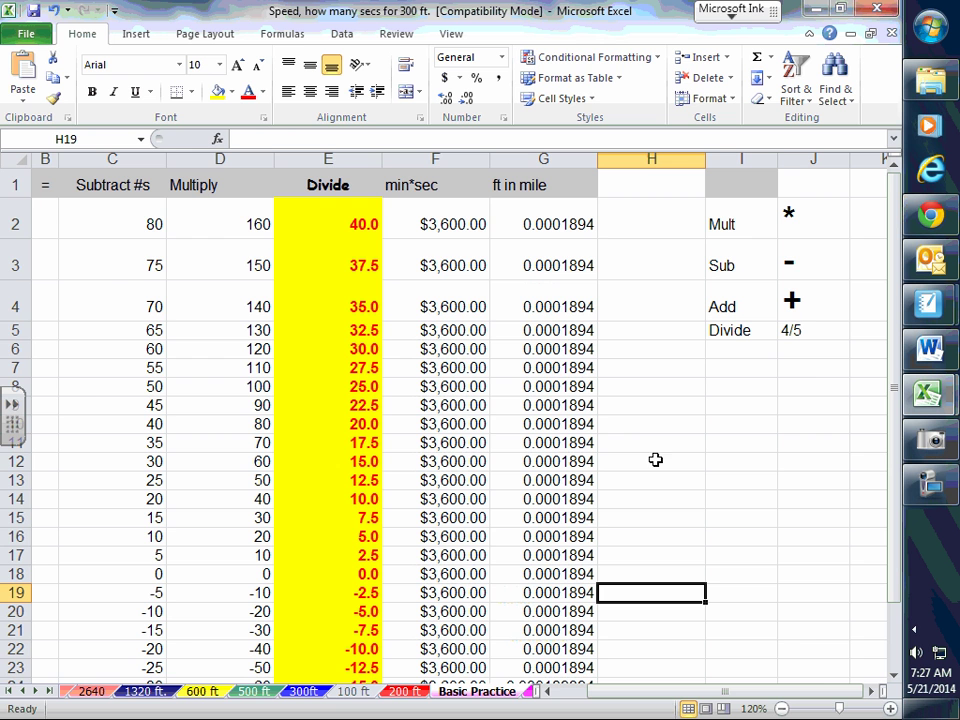
# Look through the 100 ft, 300ft, 500 ft and 600 ft sheets and open the 1320 ft. sheet
pyautogui.click(351, 692)
pyautogui.scroll(8, 406, 491)
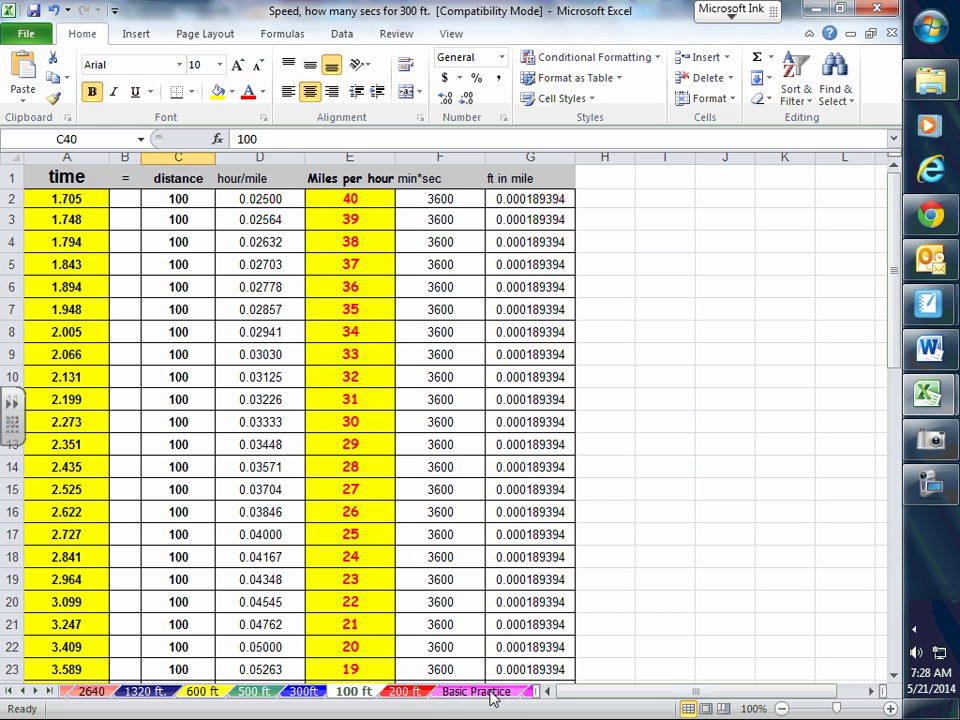
pyautogui.click(304, 691)
pyautogui.click(255, 691)
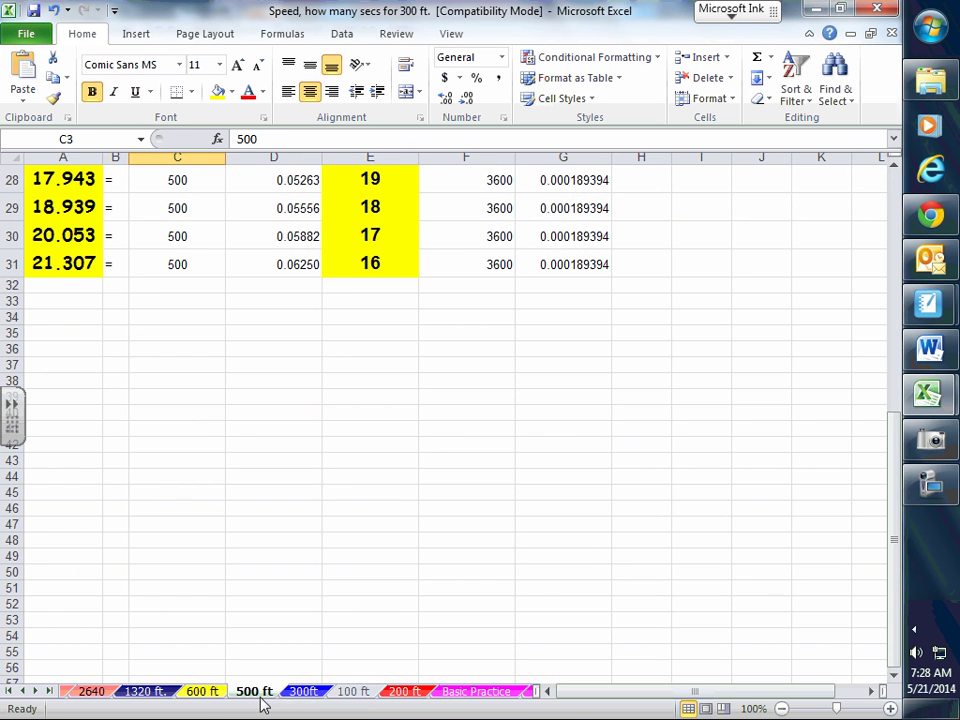
pyautogui.click(200, 693)
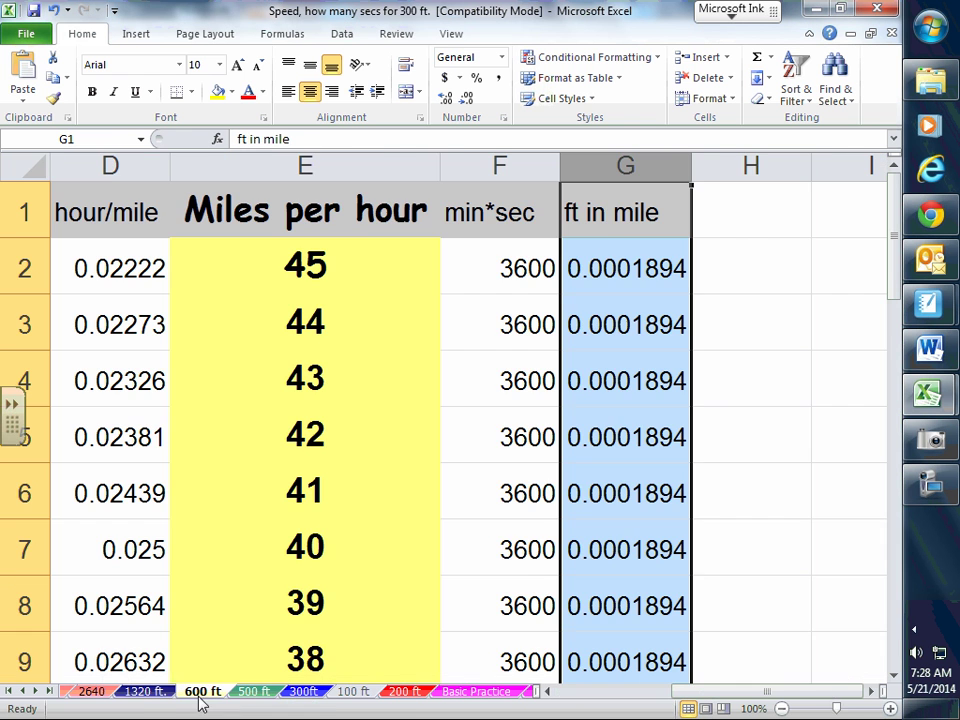
pyautogui.click(143, 691)
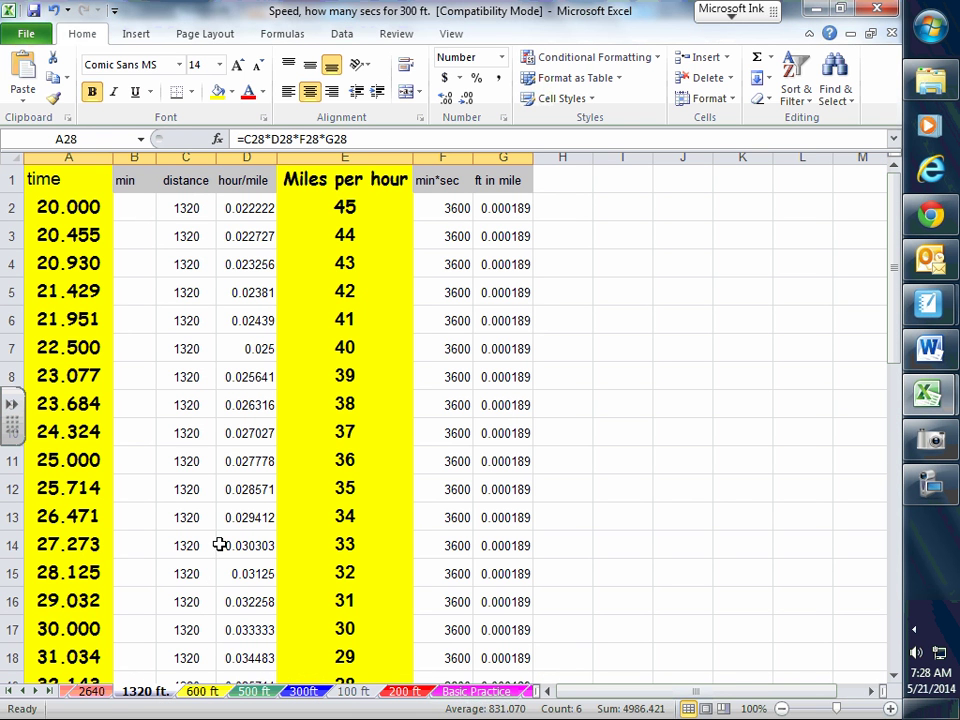
# Delete the value in cell E2 and fill the blank cell down to clear the Miles per hour column
pyautogui.click(337, 208)
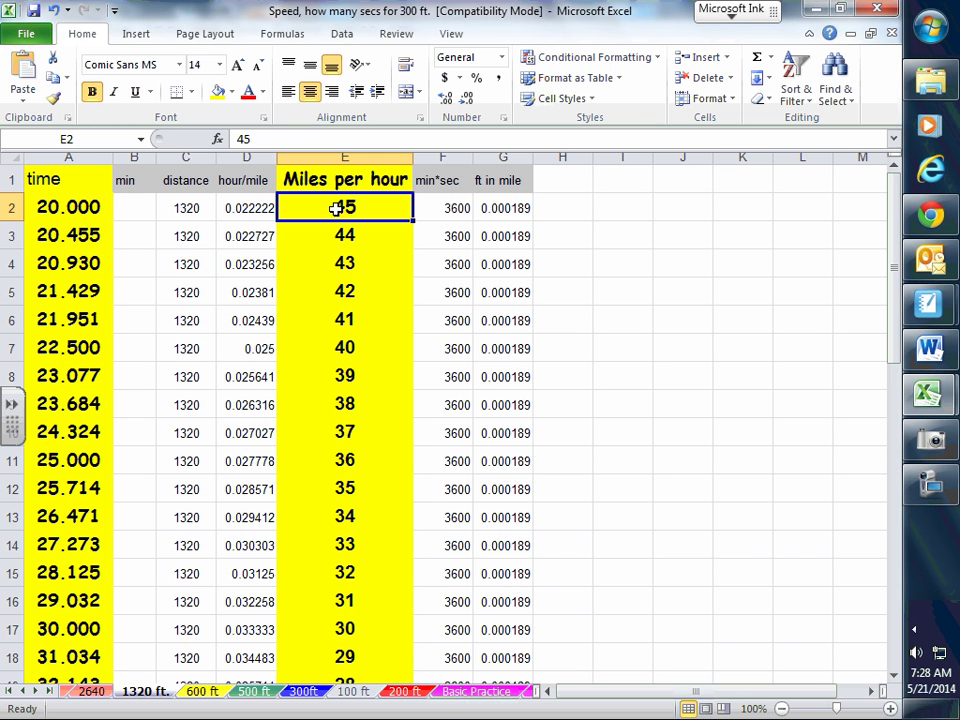
pyautogui.press('BackSpace')
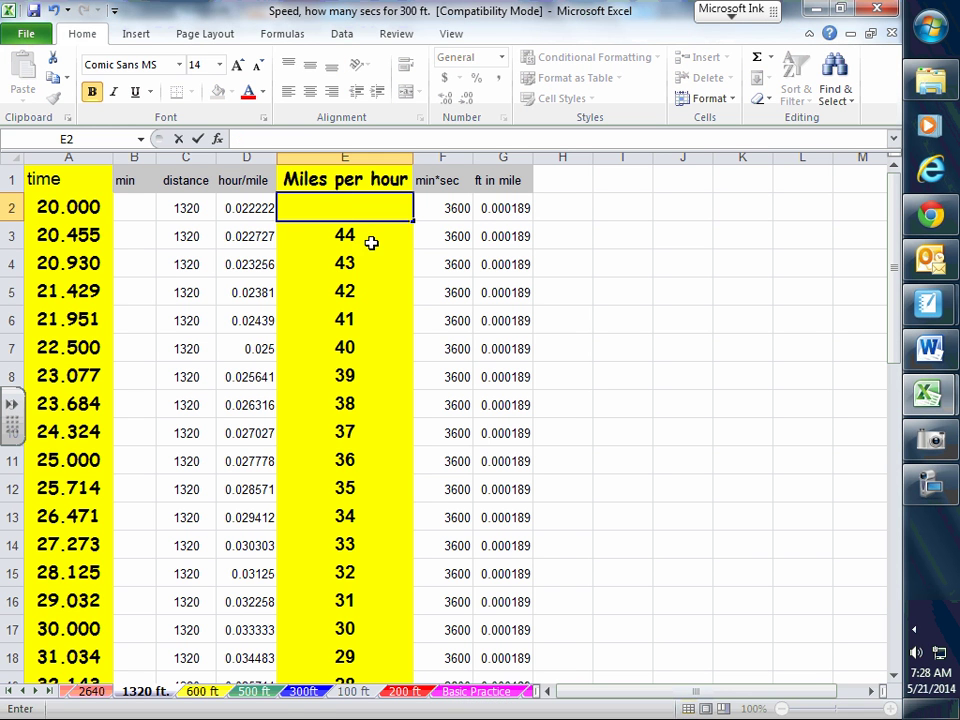
pyautogui.moveTo(412, 221); pyautogui.dragTo(392, 713)
pyautogui.scroll(8, 508, 546)
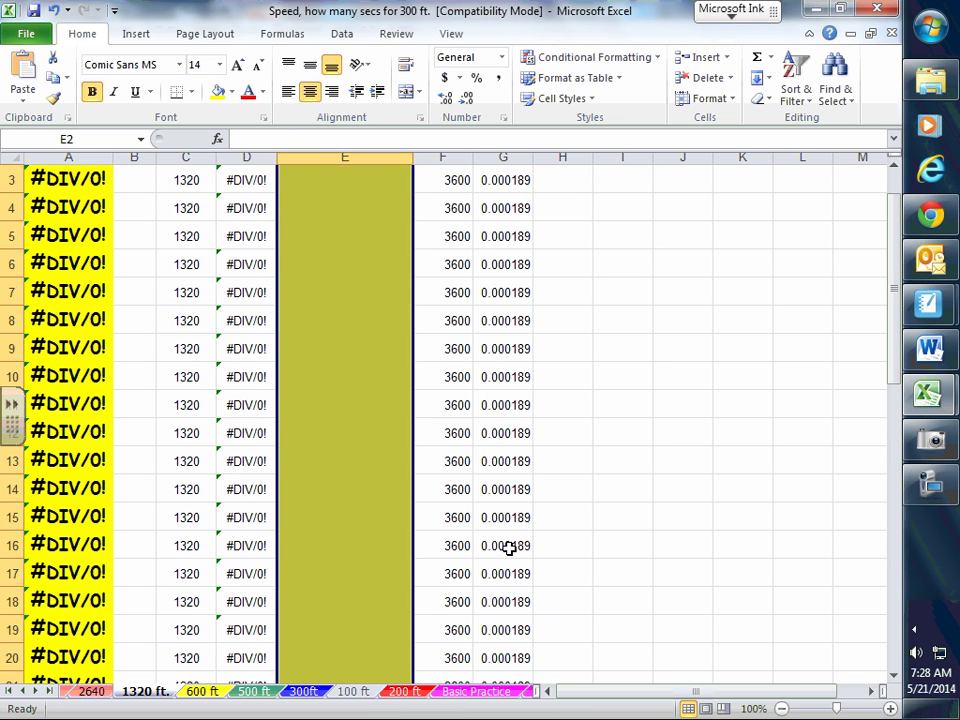
pyautogui.click(930, 485)
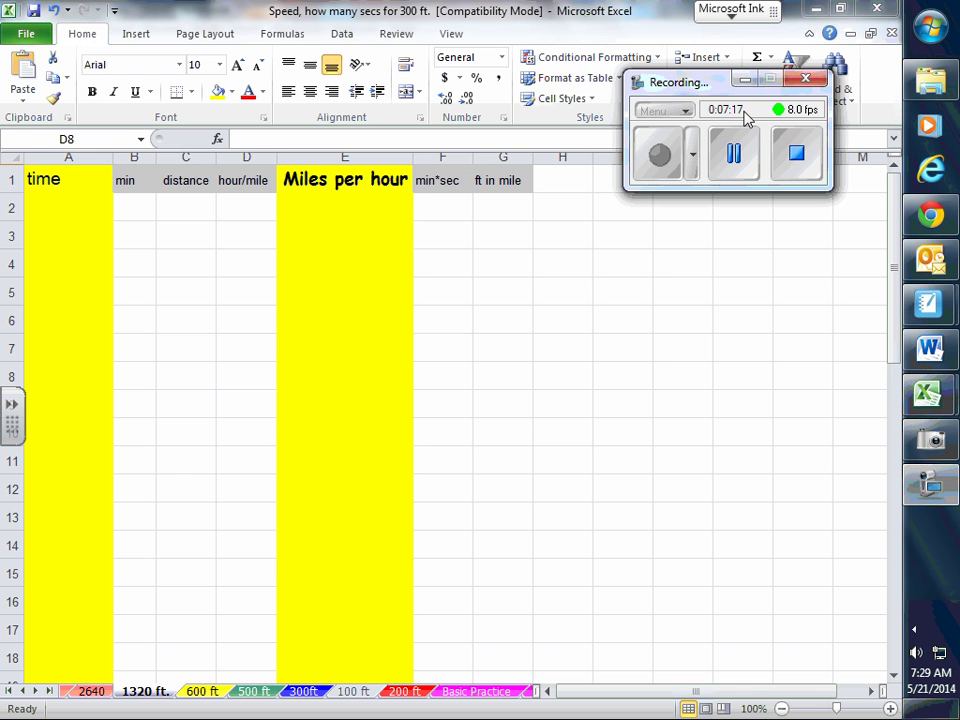
pyautogui.click(758, 80)
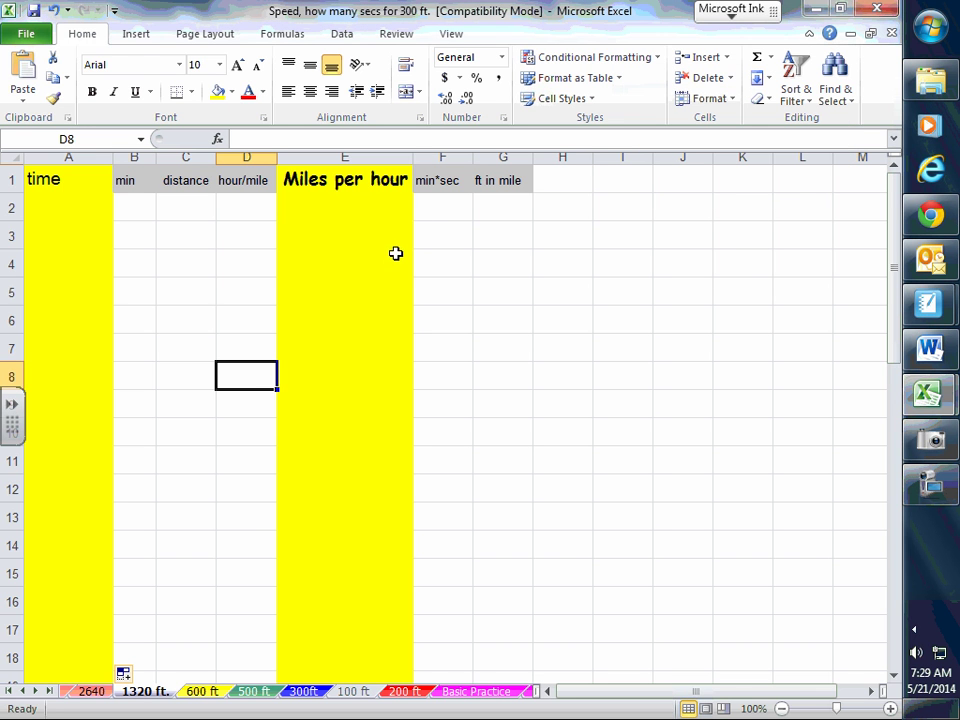
# Enter 1 in cell E2 and the formula =E2+1 in cell E3 of the Miles per hour column
pyautogui.click(349, 206)
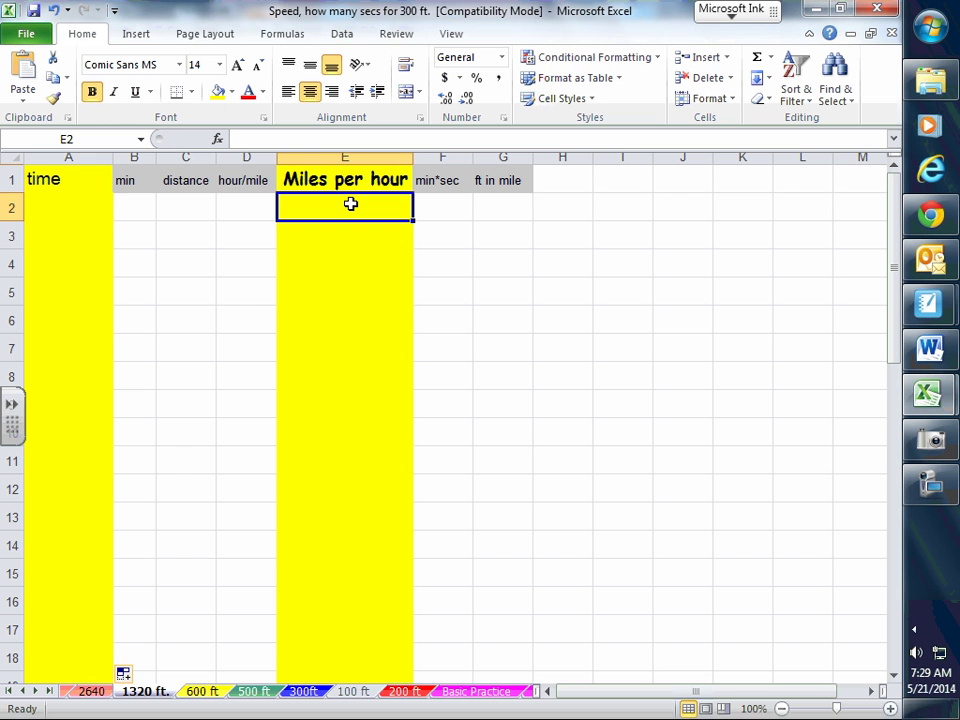
pyautogui.write('1')
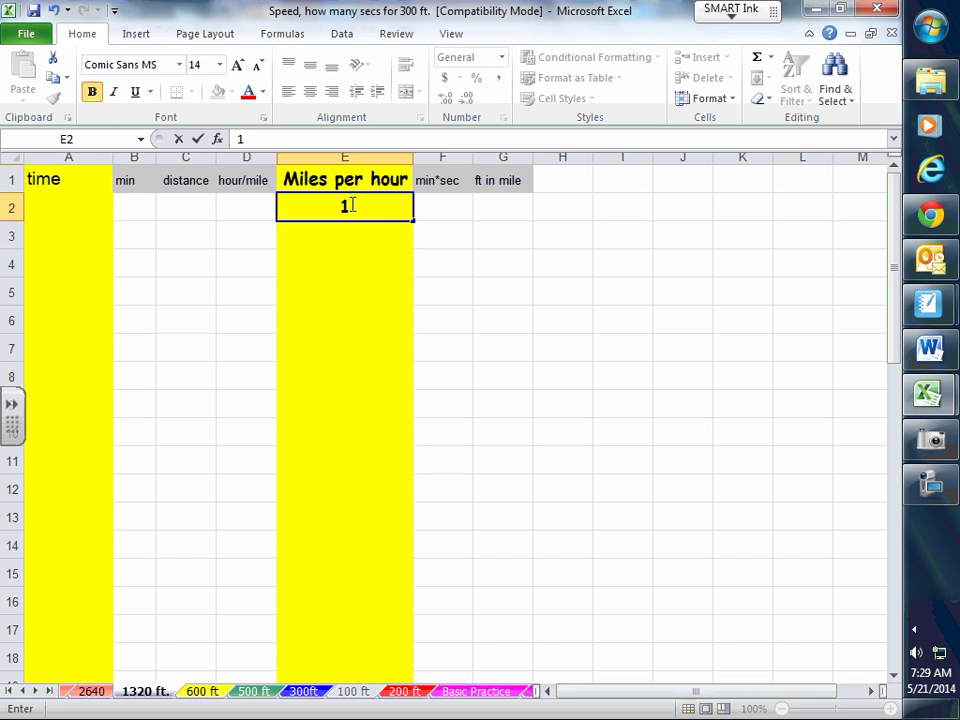
pyautogui.press('Return')
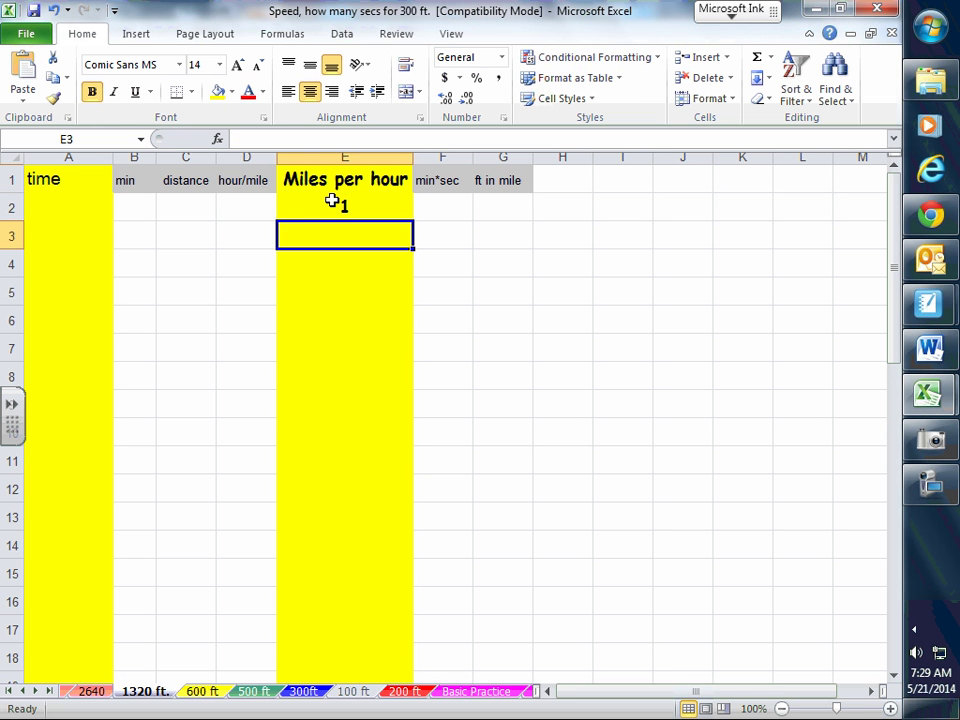
pyautogui.click(337, 207)
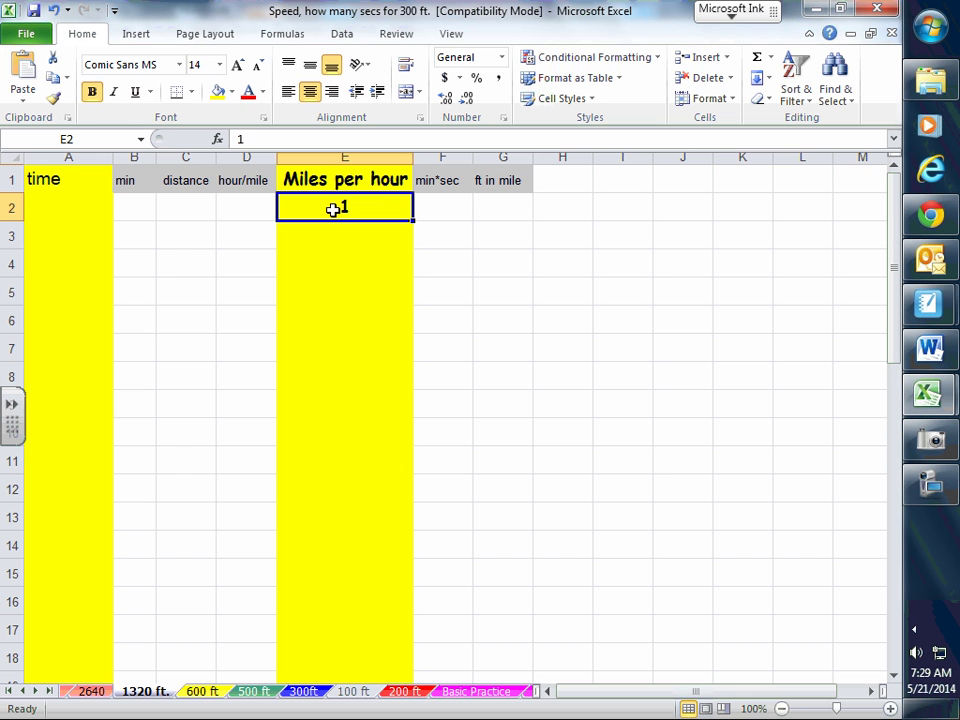
pyautogui.click(334, 238)
pyautogui.write('=')
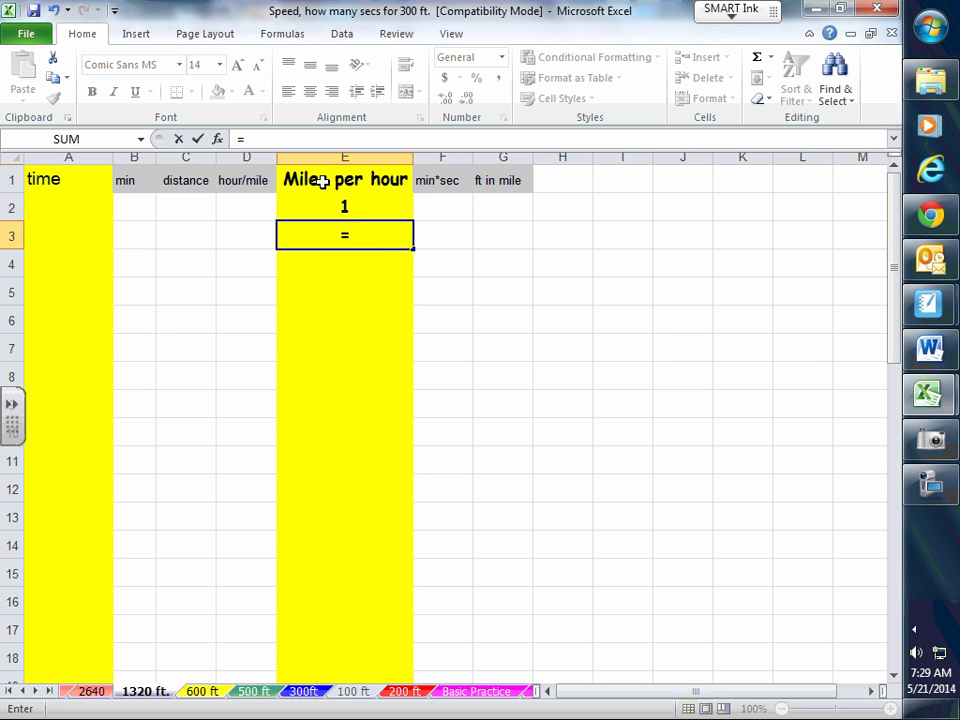
pyautogui.click(349, 207)
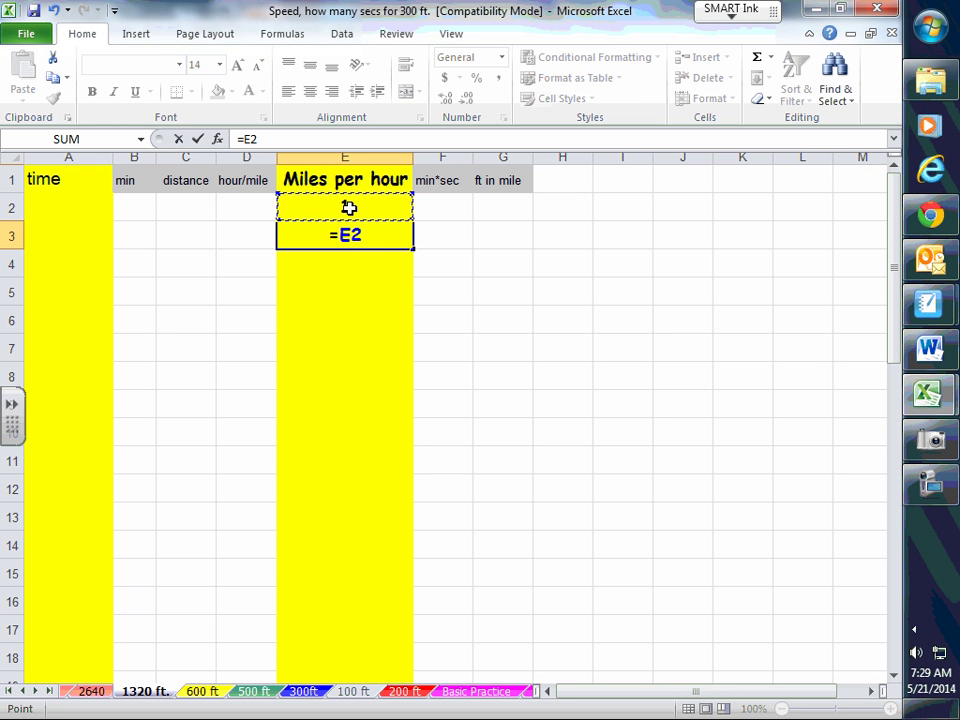
pyautogui.write('+1')
pyautogui.press('Return')
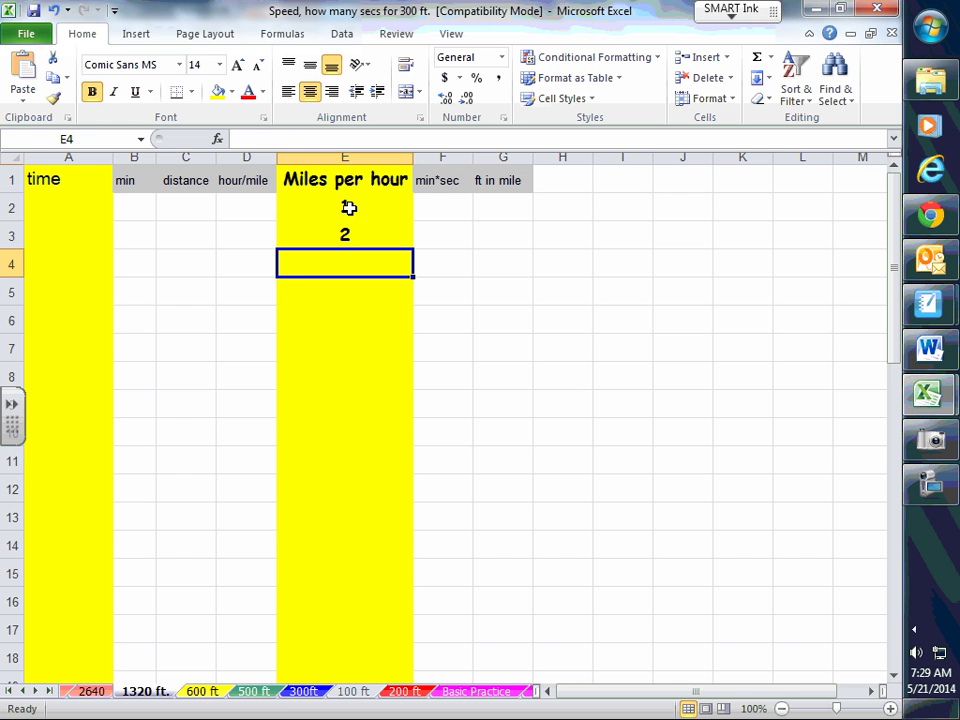
# Fill the formula in cell E3 down the Miles per hour column to row 50
pyautogui.click(355, 237)
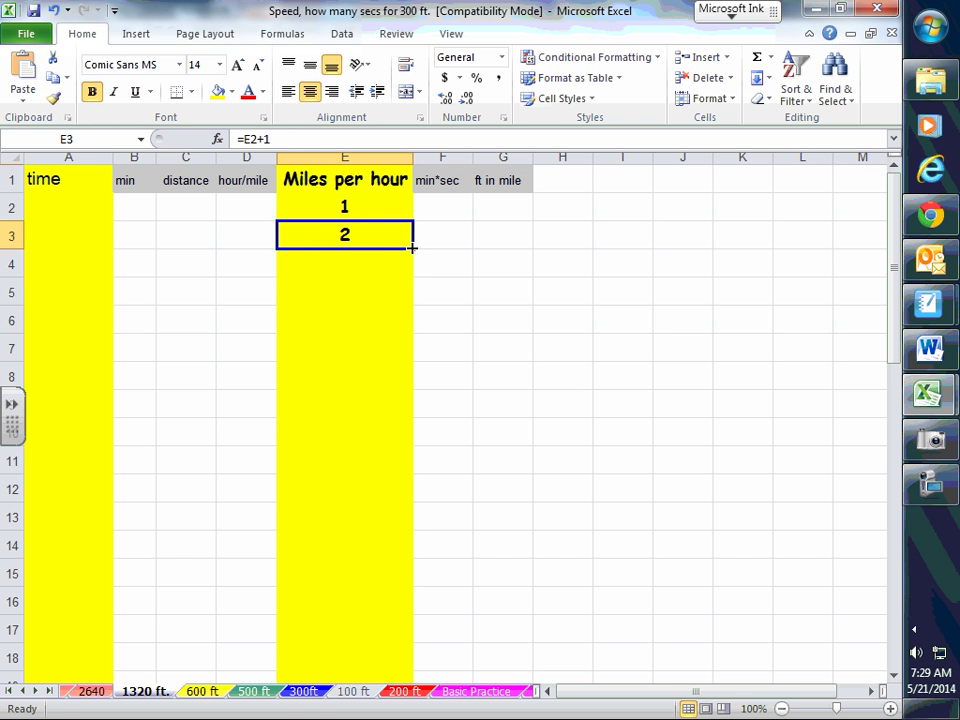
pyautogui.moveTo(411, 247); pyautogui.dragTo(403, 706)
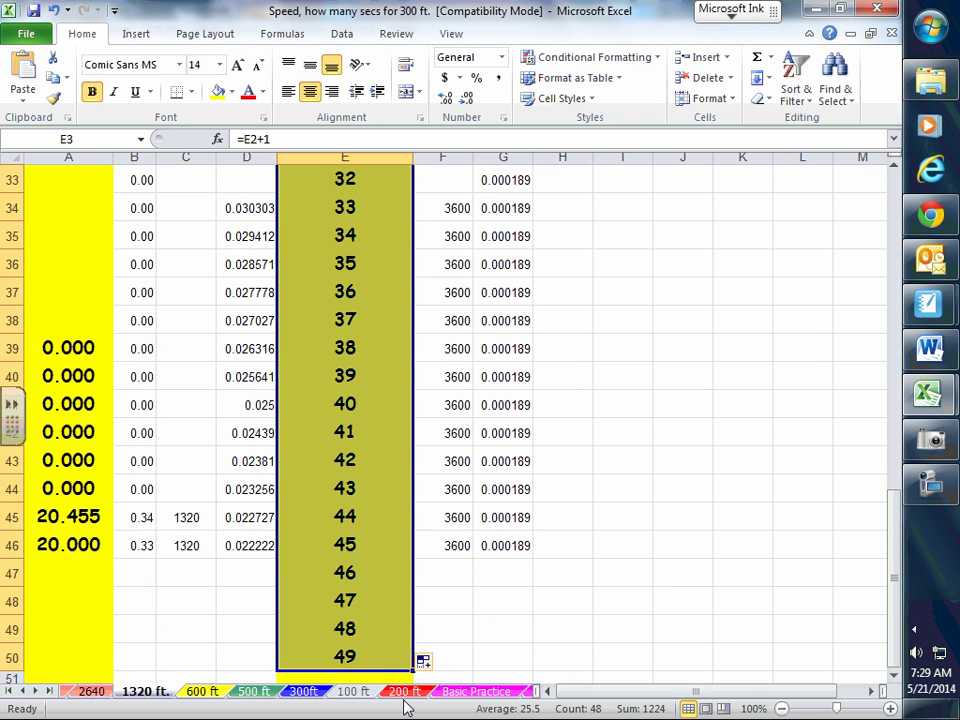
pyautogui.click(490, 621)
pyautogui.scroll(11, 402, 427)
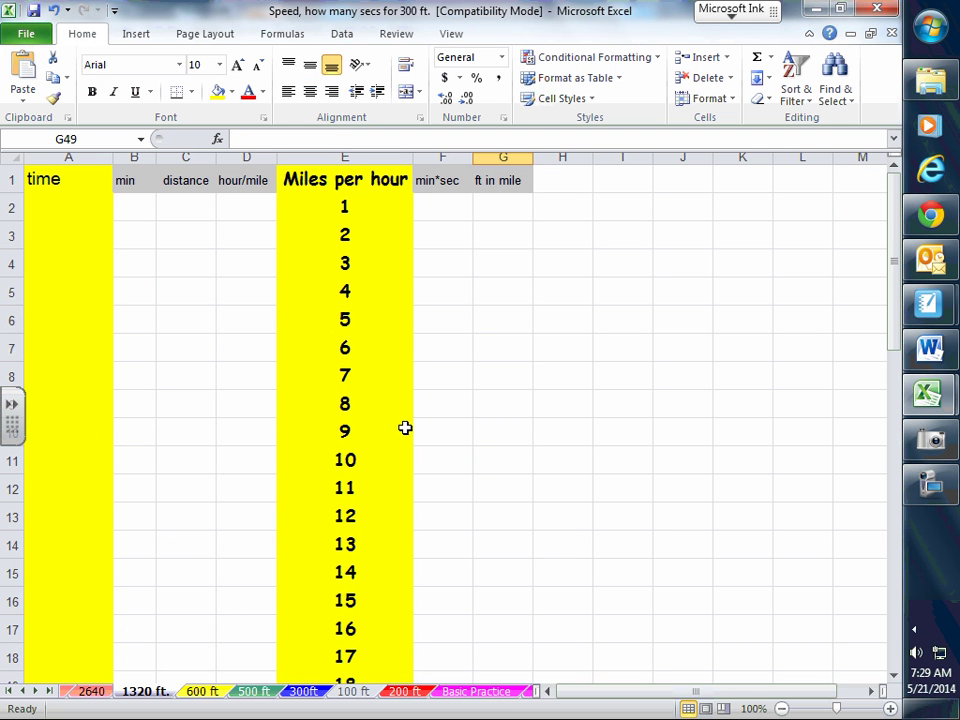
# Switch to the D=RT reg and Honors file in SMART Notebook and examine the 1,320 ft conversion to seconds on the Bell-work page
pyautogui.click(437, 206)
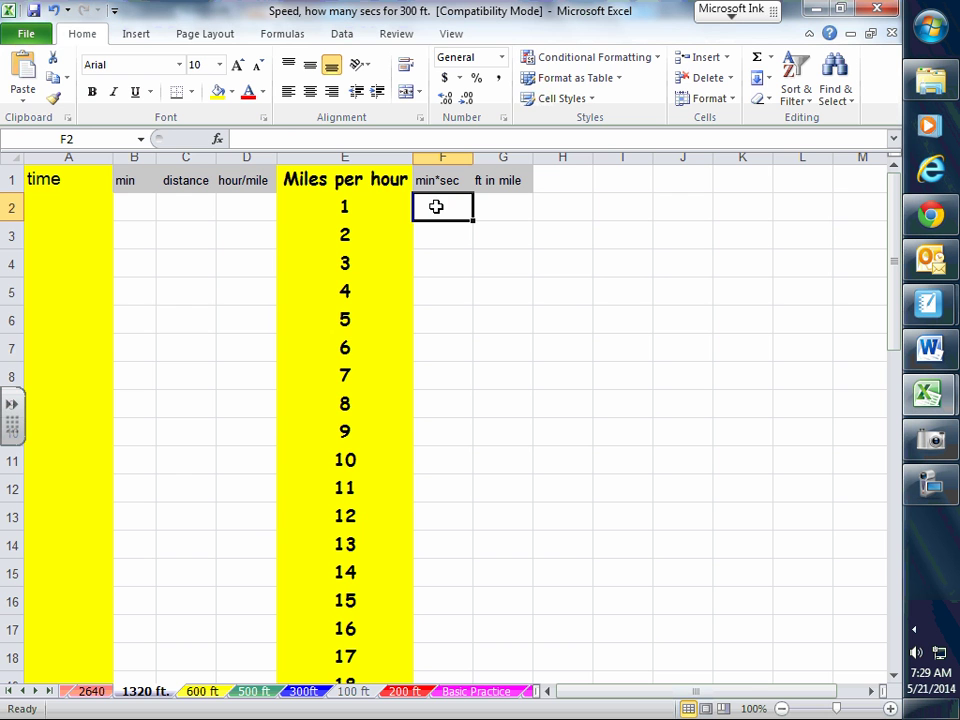
pyautogui.click(929, 303)
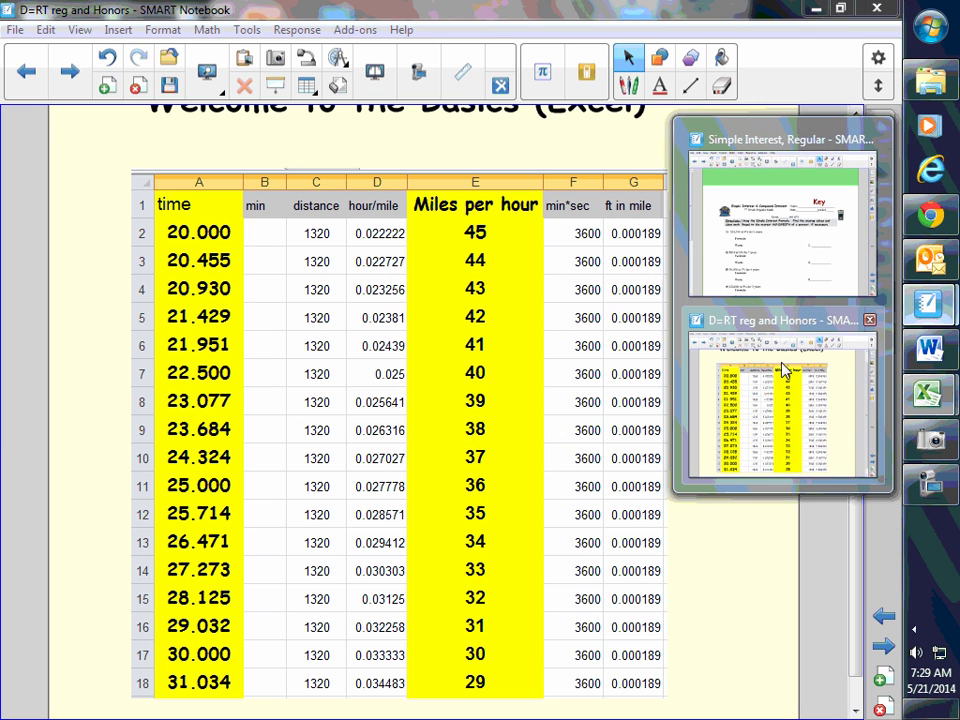
pyautogui.click(785, 371)
pyautogui.click(69, 71)
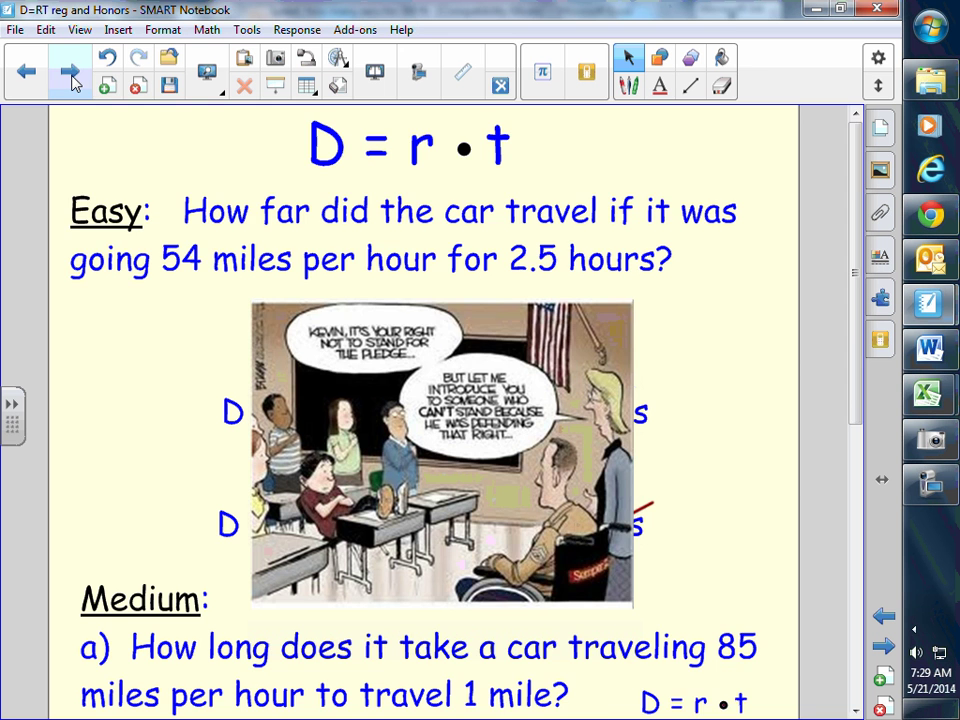
pyautogui.scroll(-5, 240, 548)
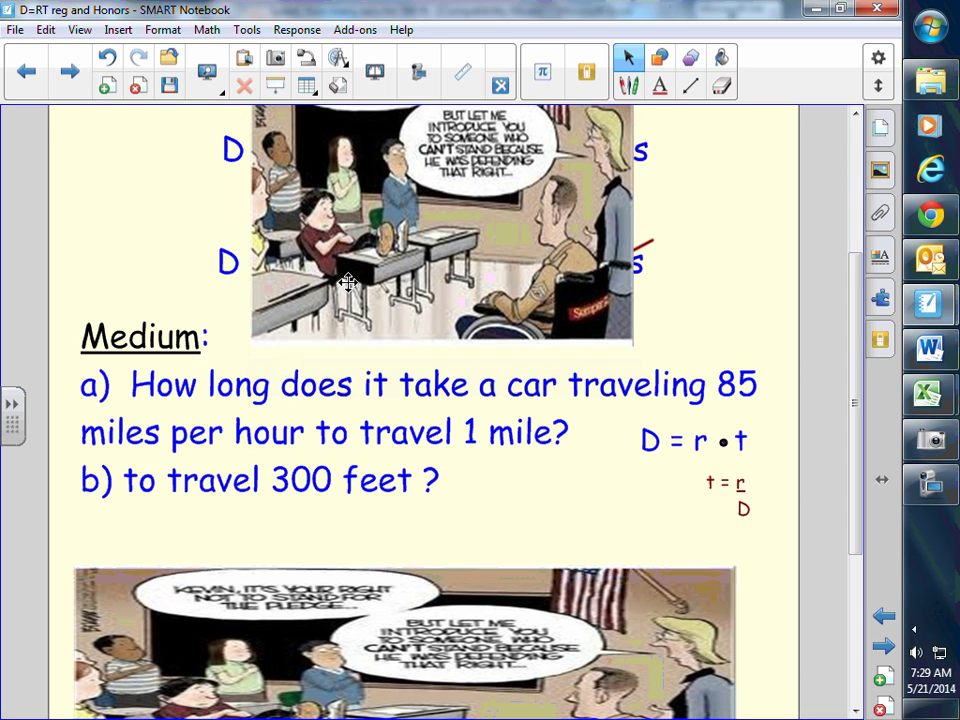
pyautogui.click(349, 283)
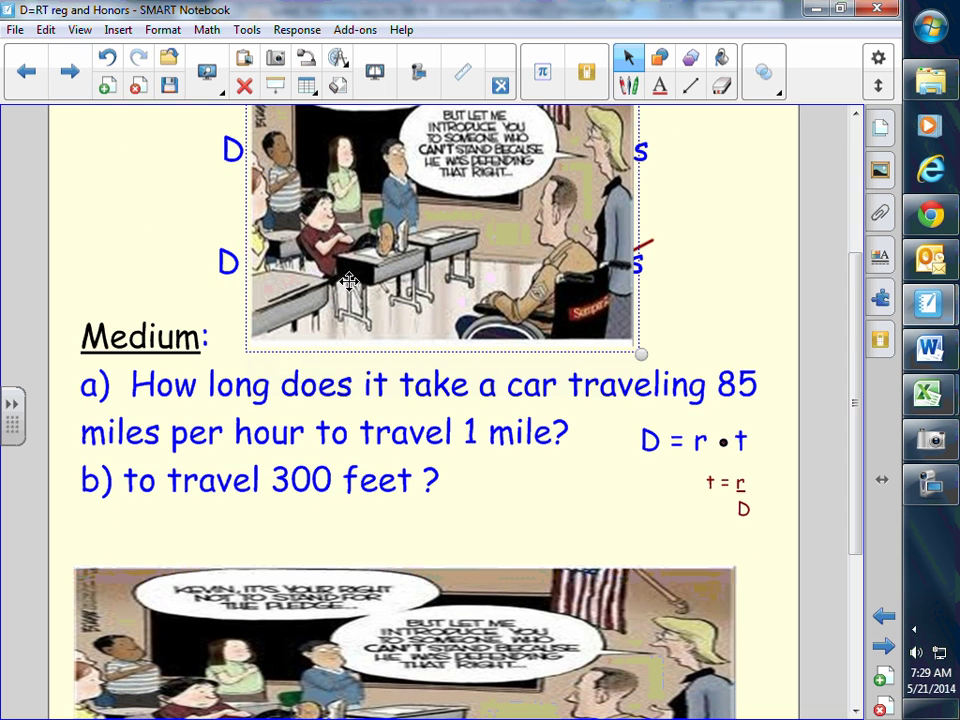
pyautogui.click(18, 78)
pyautogui.click(20, 78)
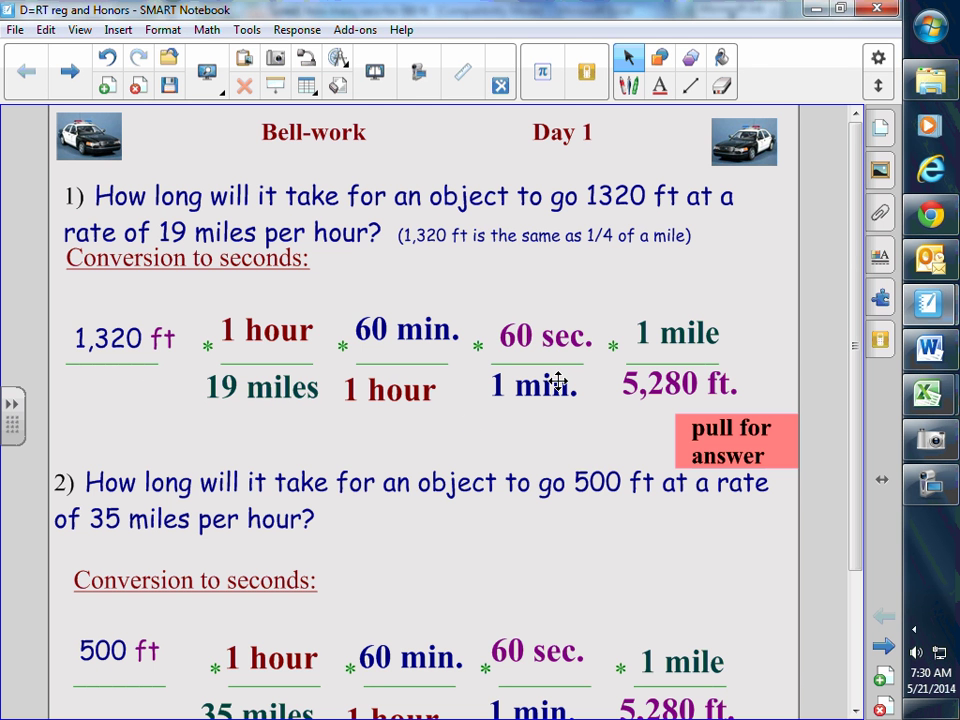
pyautogui.click(814, 9)
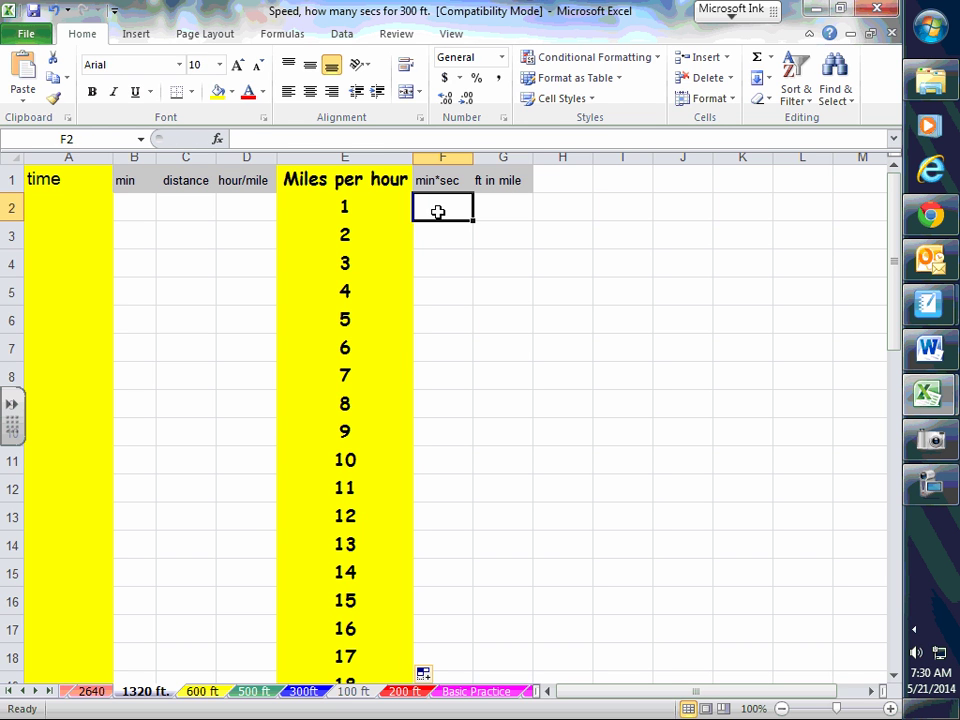
# Enter =3600 in cell F2 of the 1320 ft. sheet and fill it down the min*sec column to row 31
pyautogui.write('=3600')
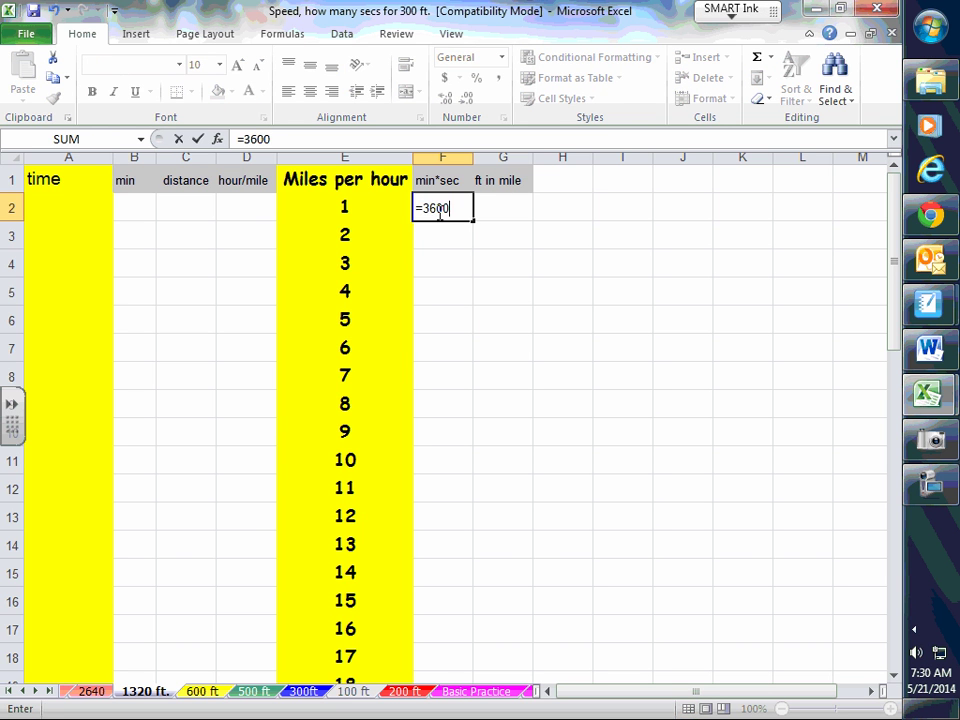
pyautogui.press('Return')
pyautogui.click(444, 208)
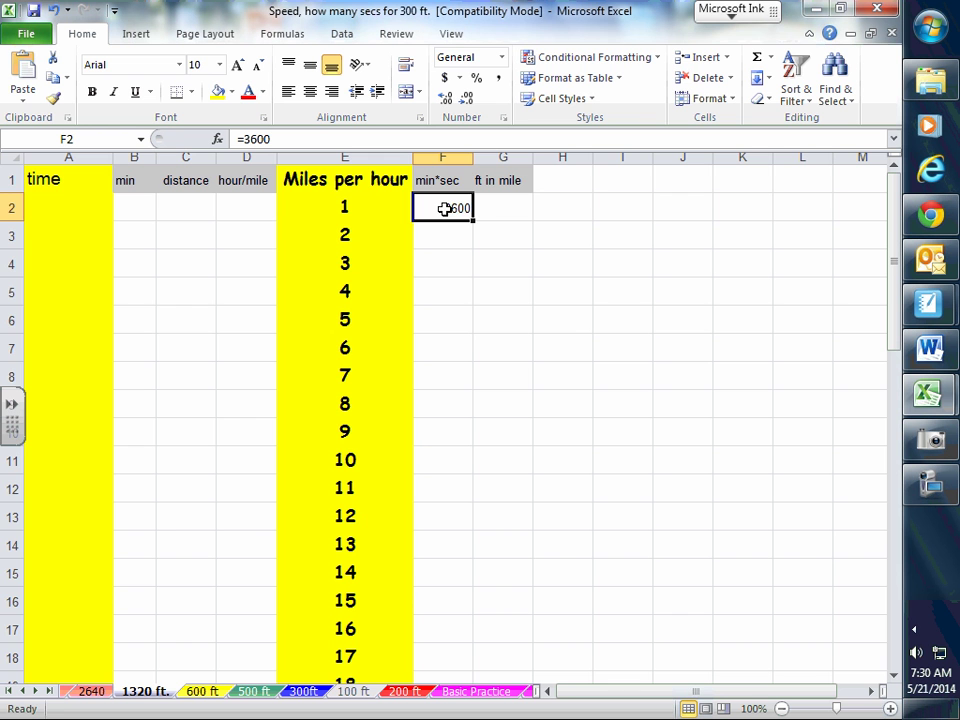
pyautogui.moveTo(472, 223); pyautogui.dragTo(480, 650)
pyautogui.scroll(5, 469, 534)
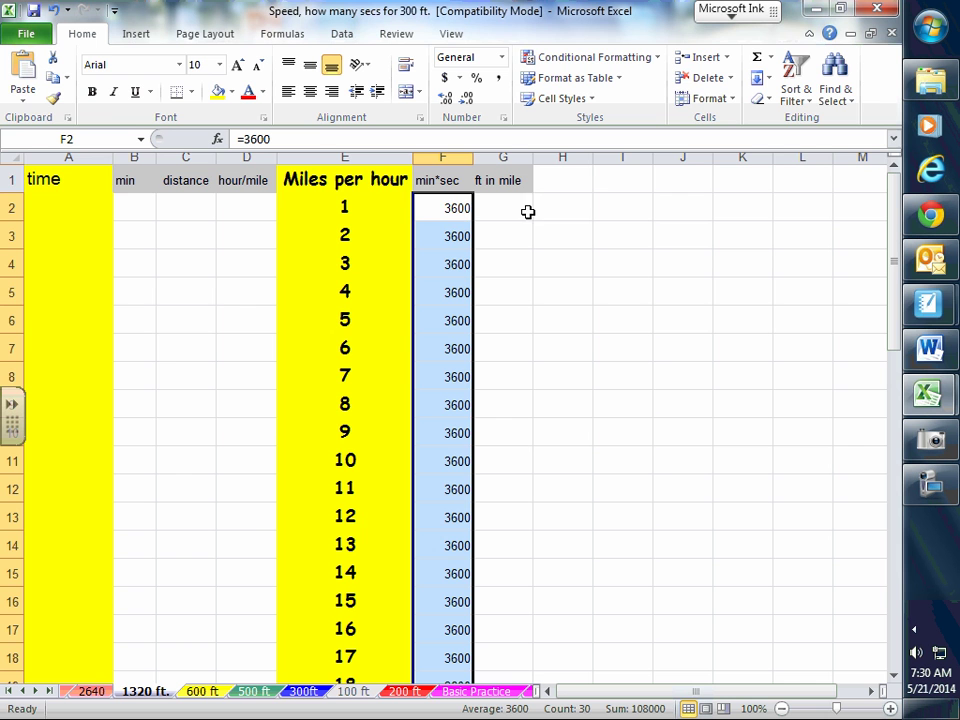
# Check the 1,320 ft conversion on SMART Notebook's Bell-work page and enter =1/5280 in cell G2 of the 1320 ft. sheet
pyautogui.click(929, 303)
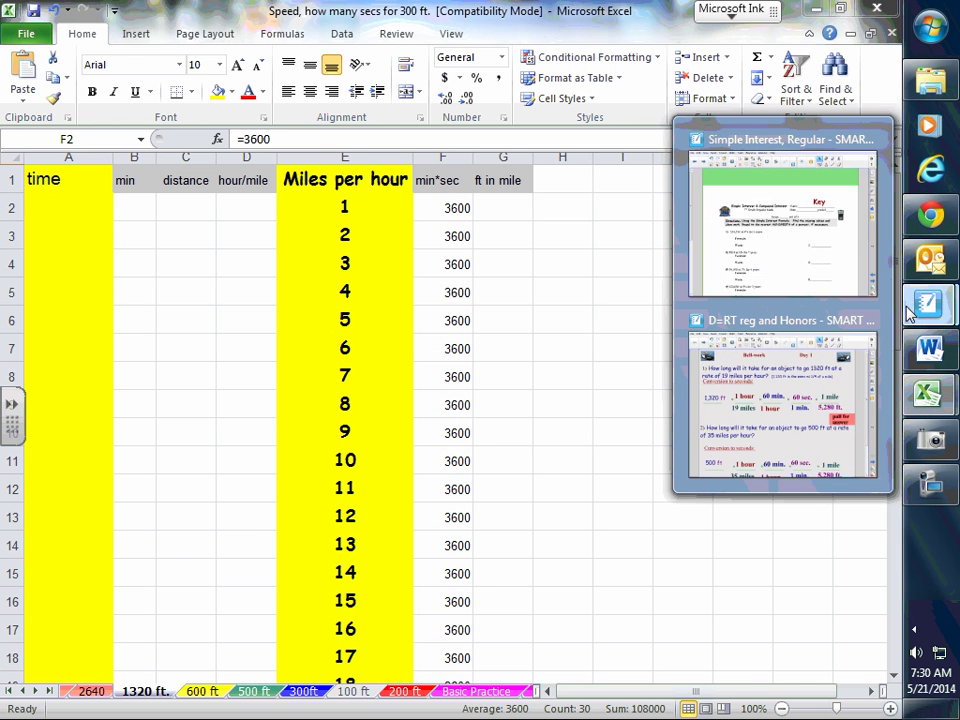
pyautogui.click(777, 385)
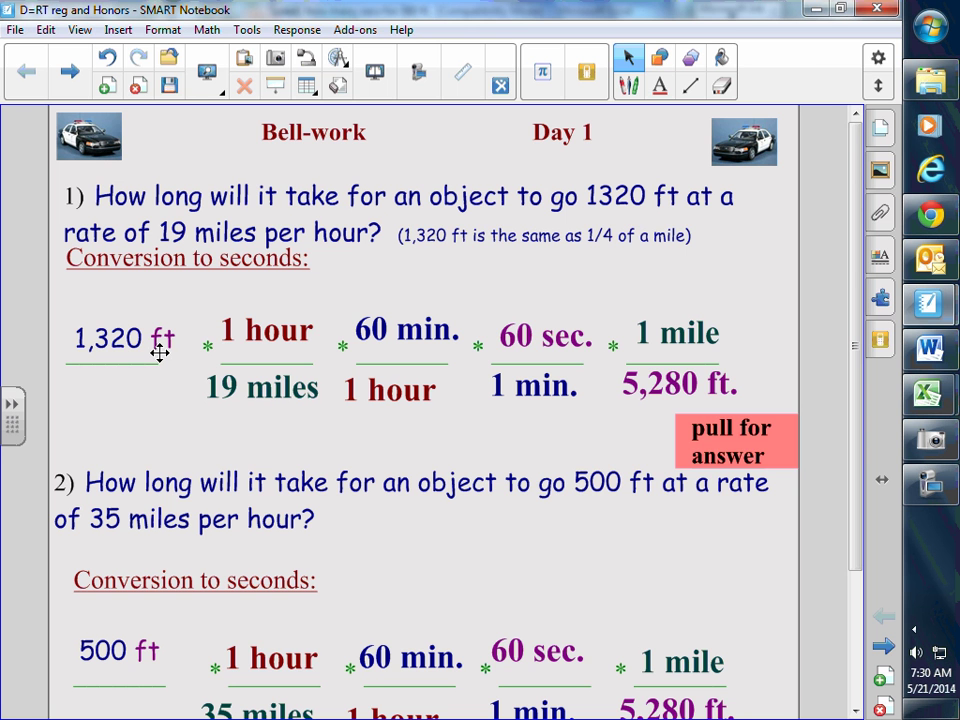
pyautogui.click(817, 10)
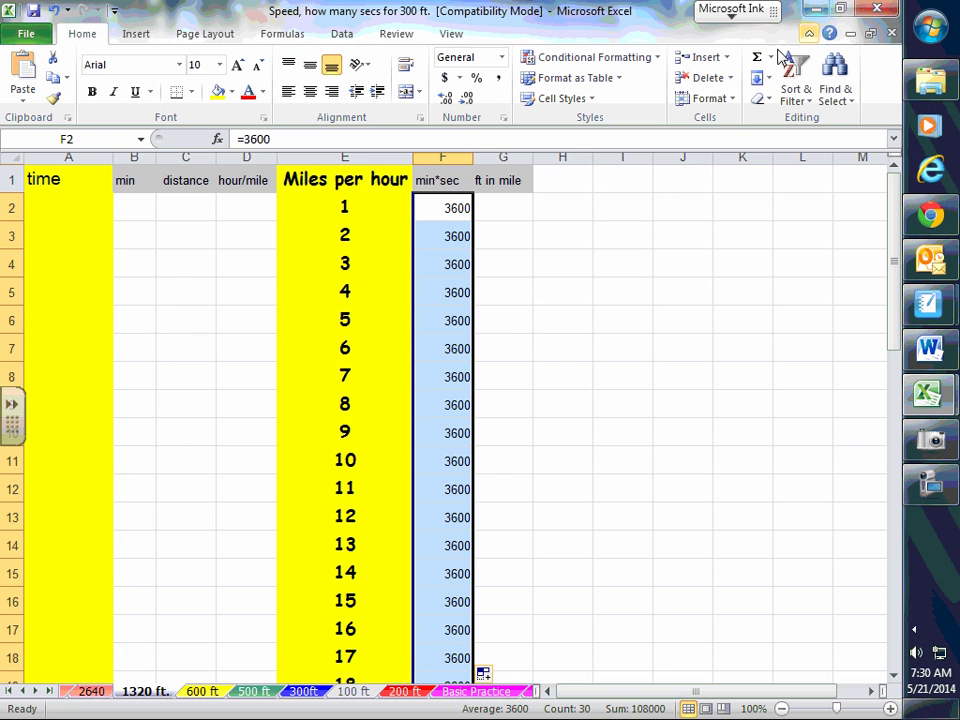
pyautogui.click(515, 217)
pyautogui.write('=')
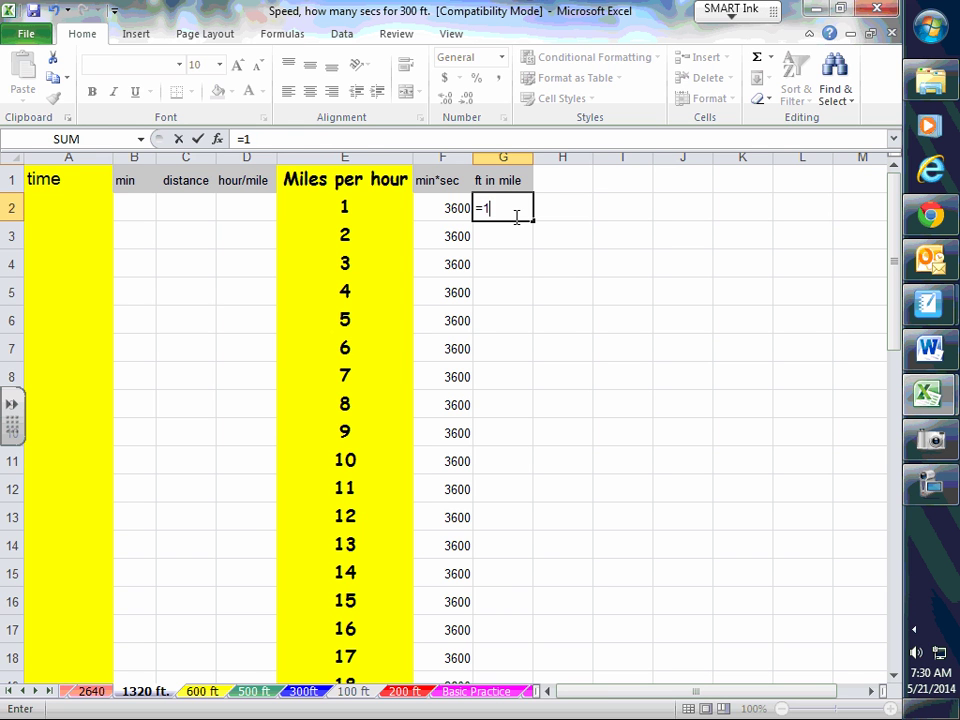
pyautogui.write('1/5280')
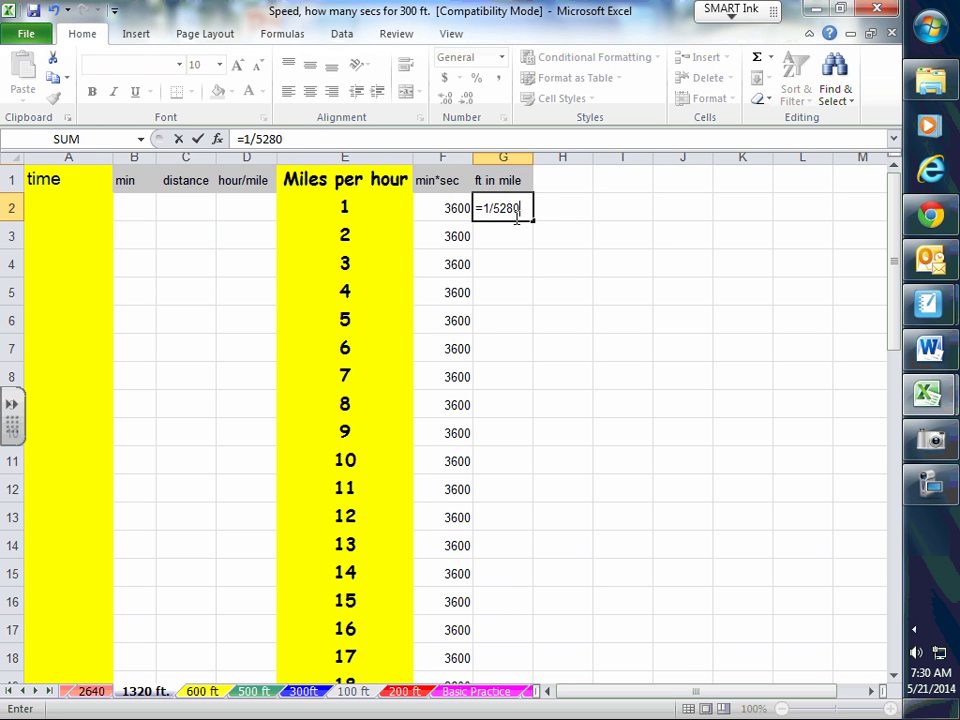
pyautogui.press('Return')
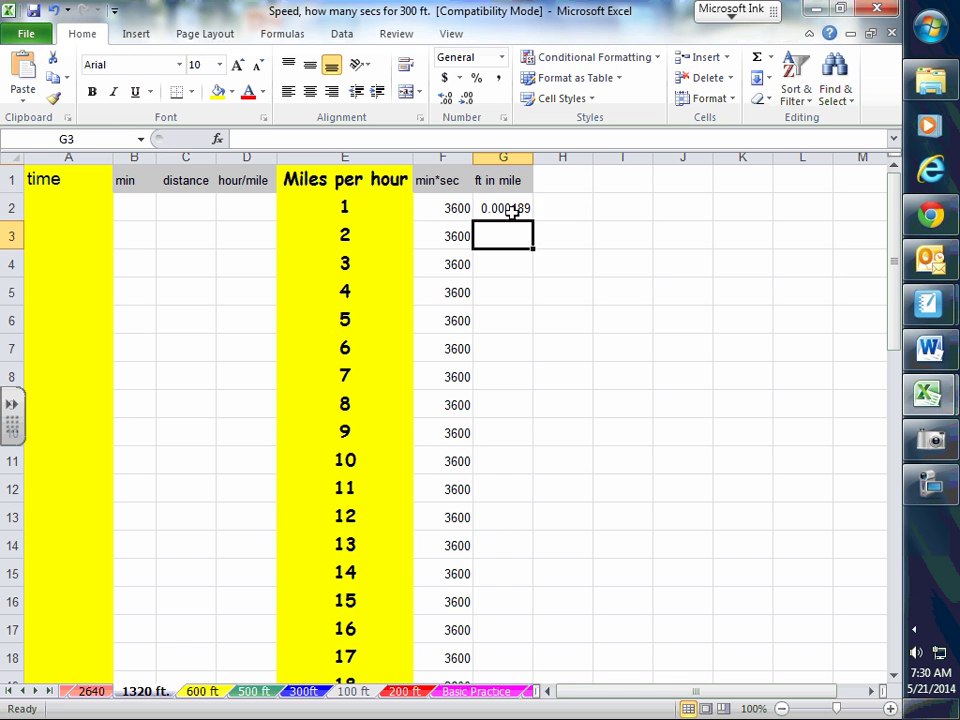
# Fill the formula in cell G2 down the ft in mile column to row 29
pyautogui.click(508, 208)
pyautogui.moveTo(533, 219); pyautogui.dragTo(544, 672)
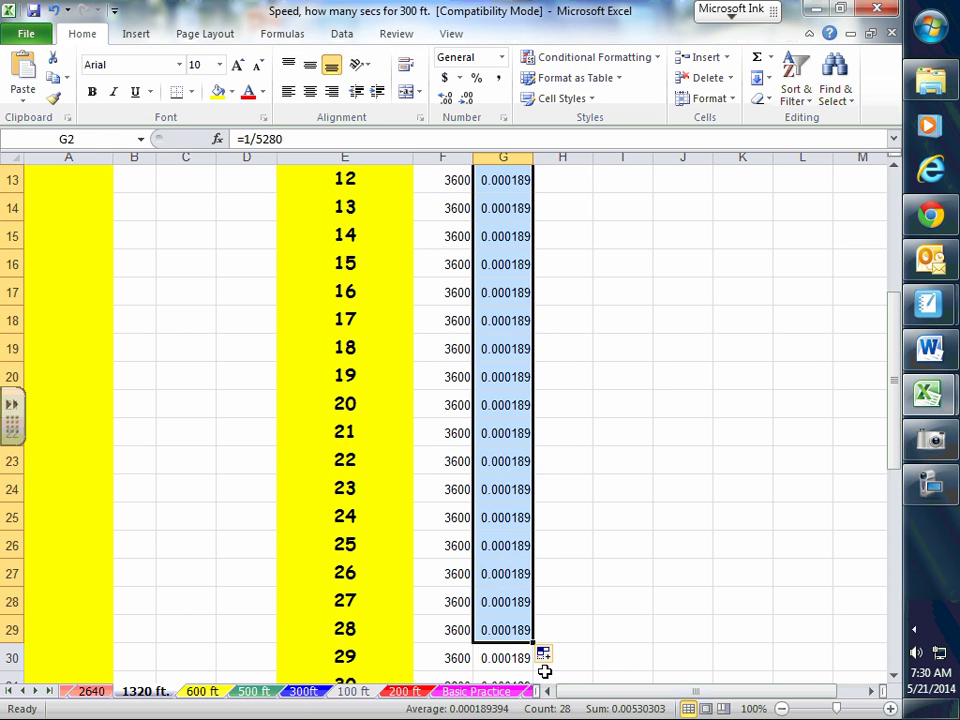
pyautogui.click(567, 469)
pyautogui.scroll(4, 490, 396)
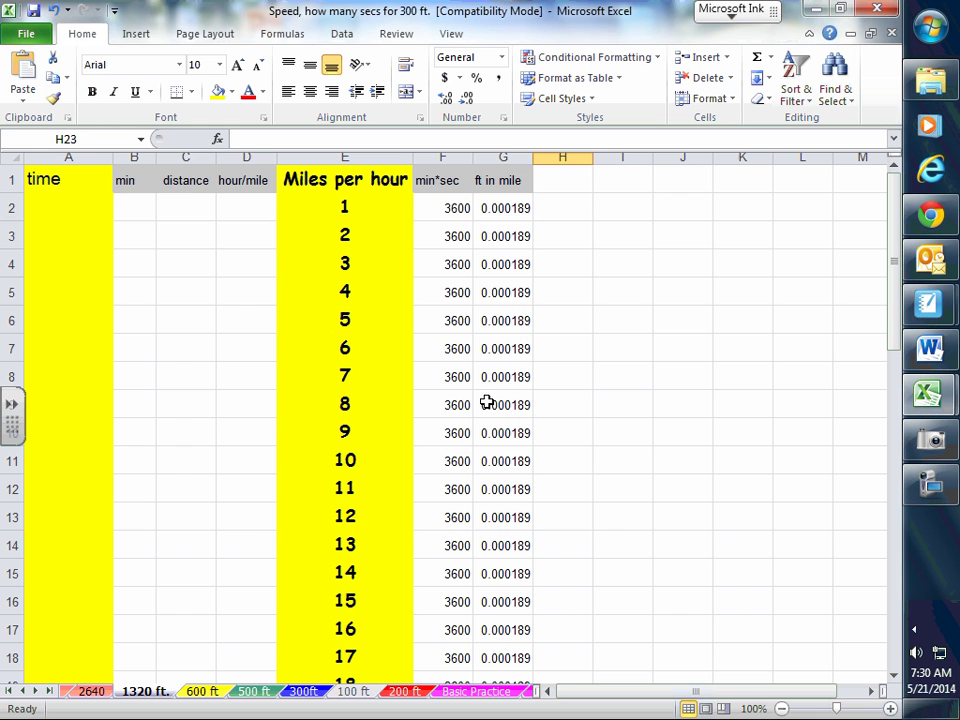
# Enter 200 in cell C2 and fill it down the distance column to row 49
pyautogui.click(185, 210)
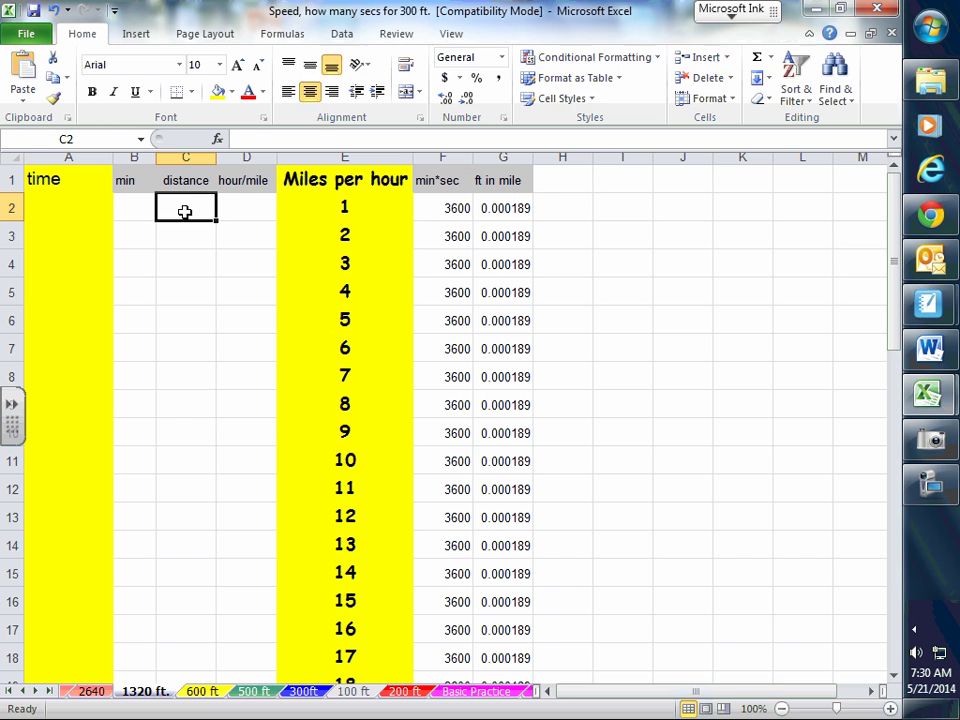
pyautogui.write('200')
pyautogui.press('Return')
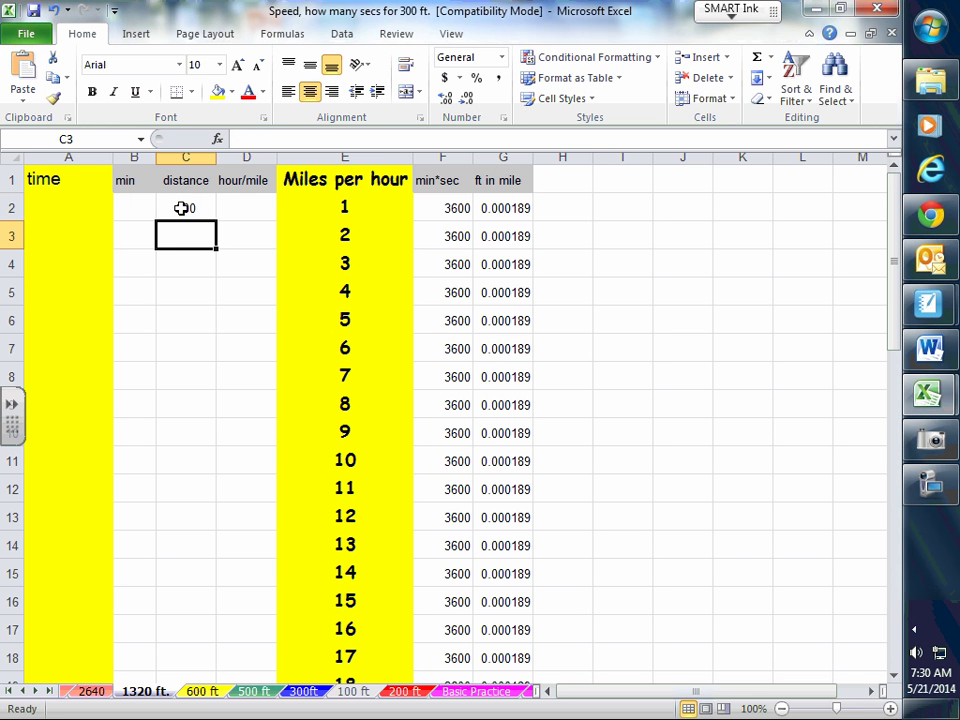
pyautogui.click(181, 208)
pyautogui.moveTo(216, 221); pyautogui.dragTo(194, 622)
pyautogui.scroll(11, 189, 540)
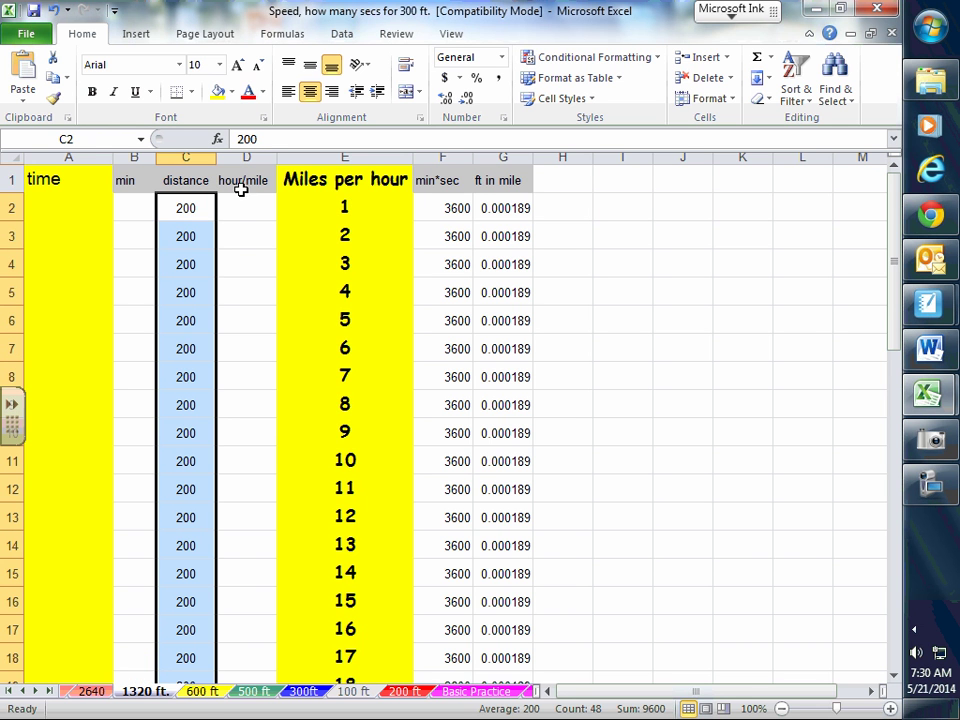
# Examine the hour/mile formula in cell D2 of the 600 ft sheet and return to the 1320 ft. sheet
pyautogui.click(201, 691)
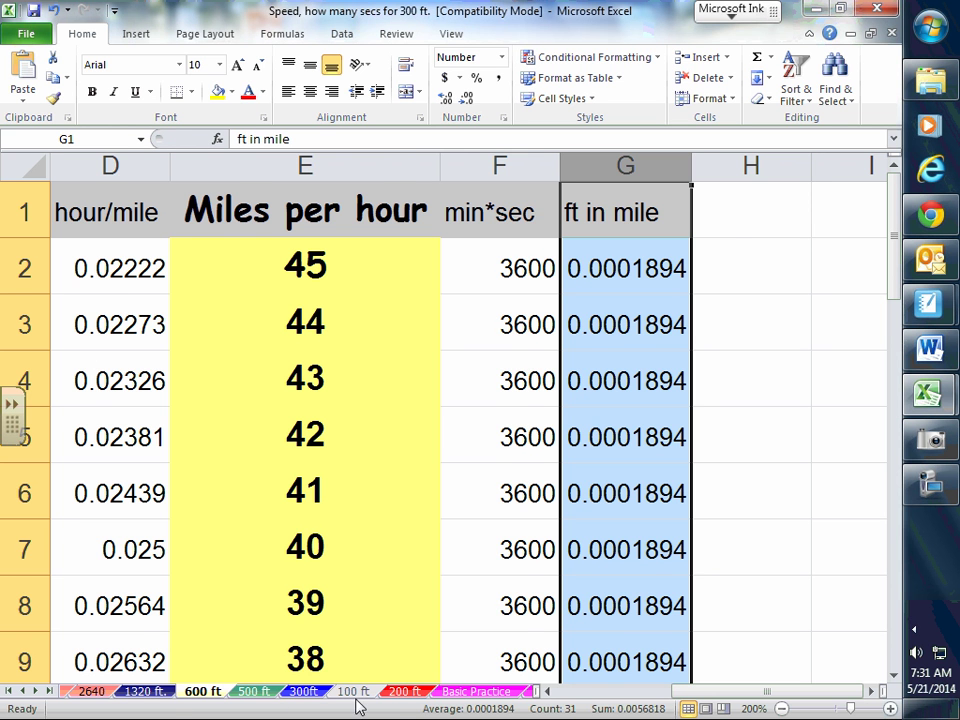
pyautogui.click(462, 692)
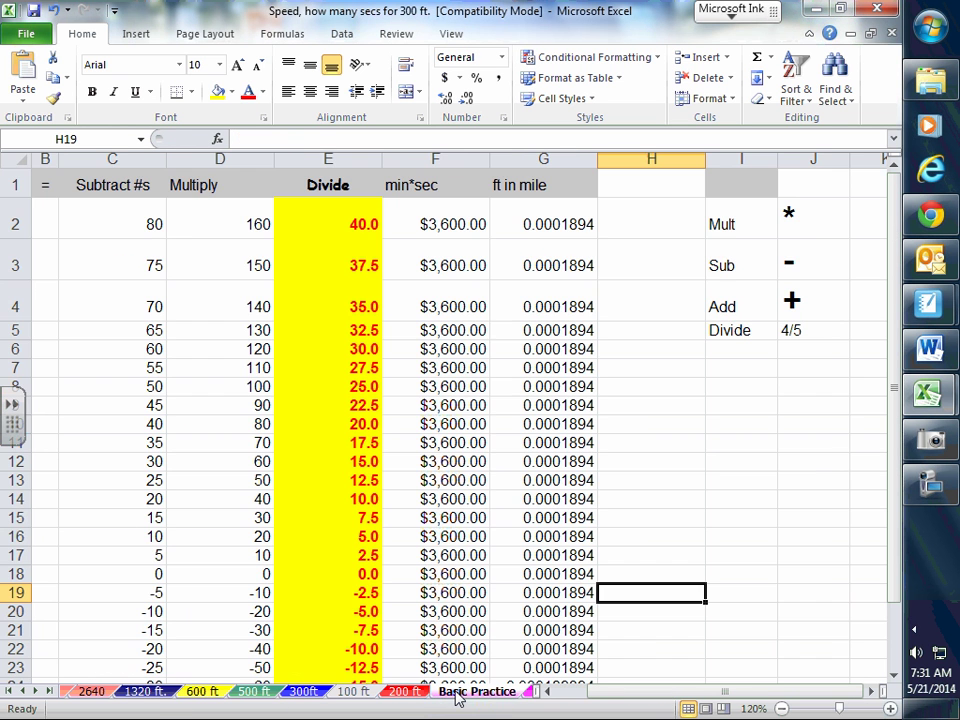
pyautogui.click(131, 700)
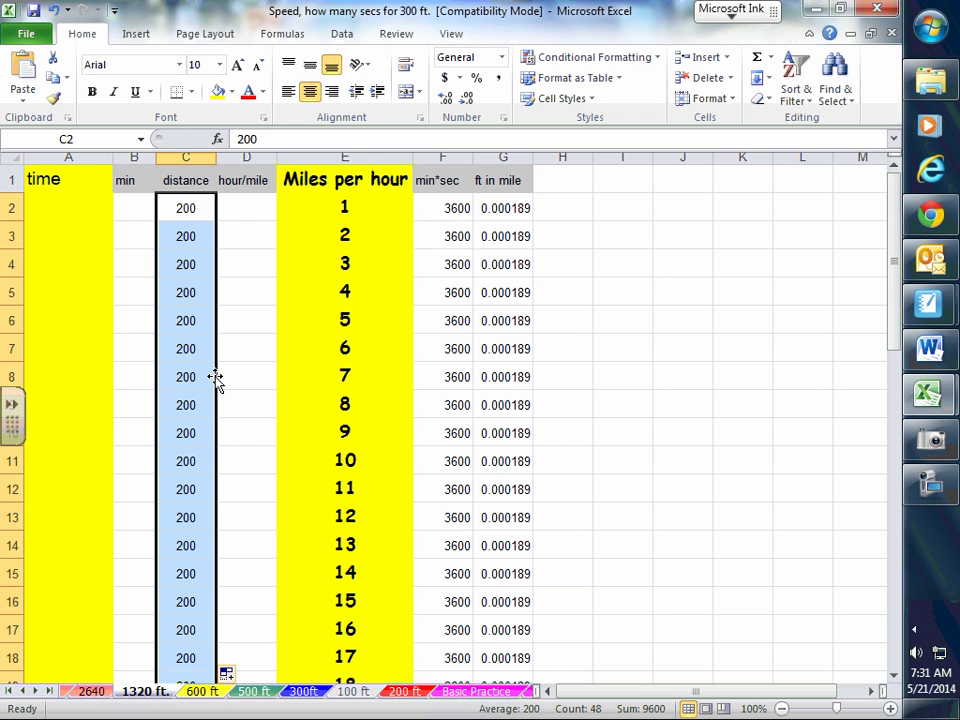
pyautogui.click(239, 206)
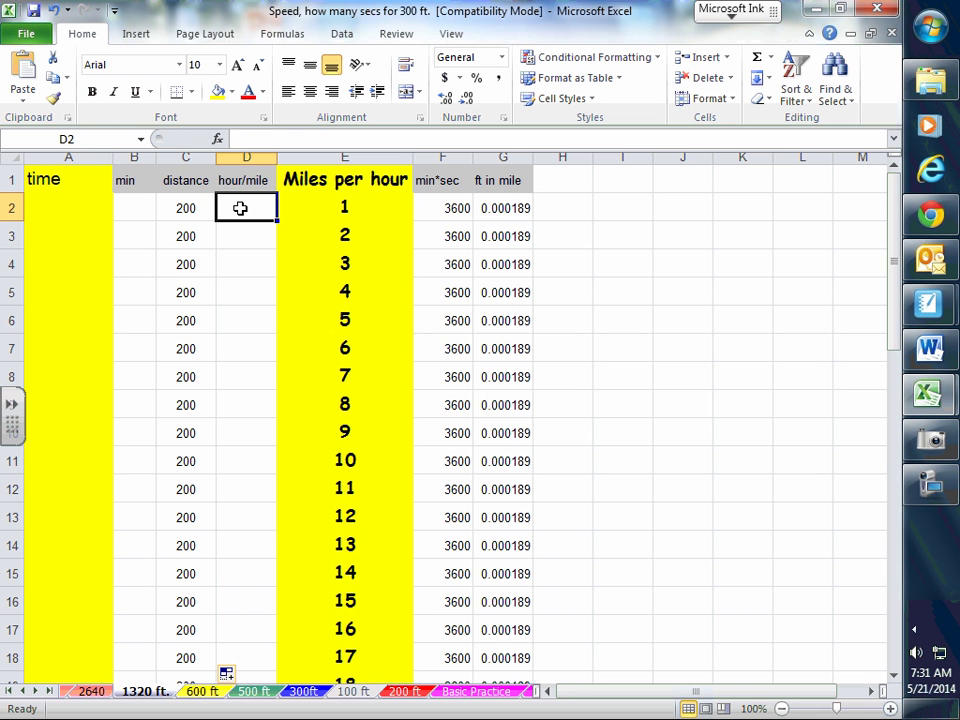
pyautogui.click(201, 691)
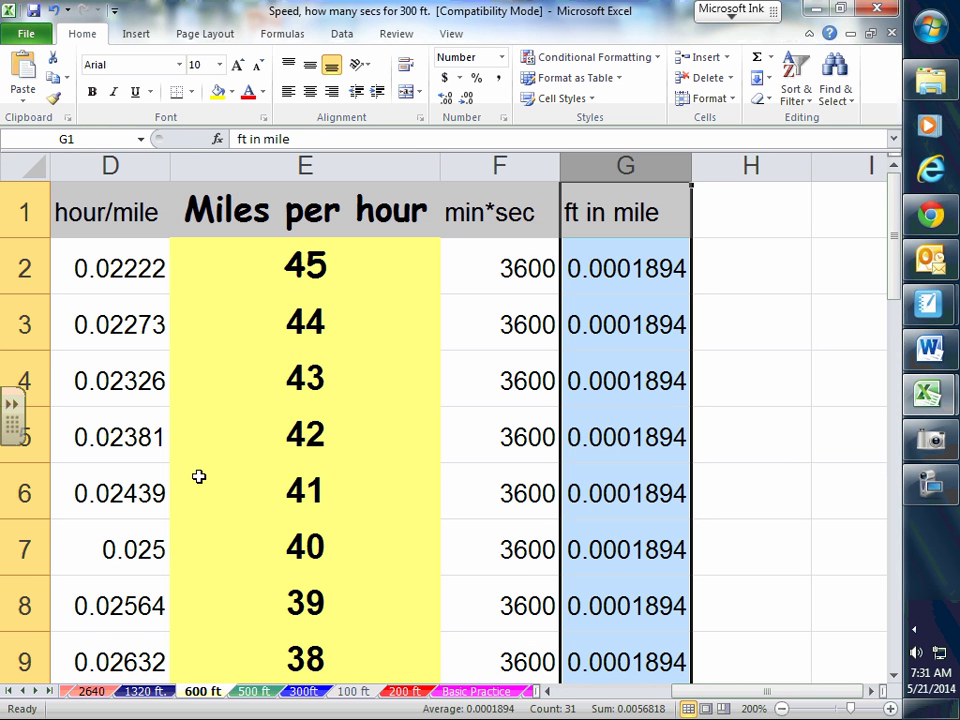
pyautogui.click(120, 273)
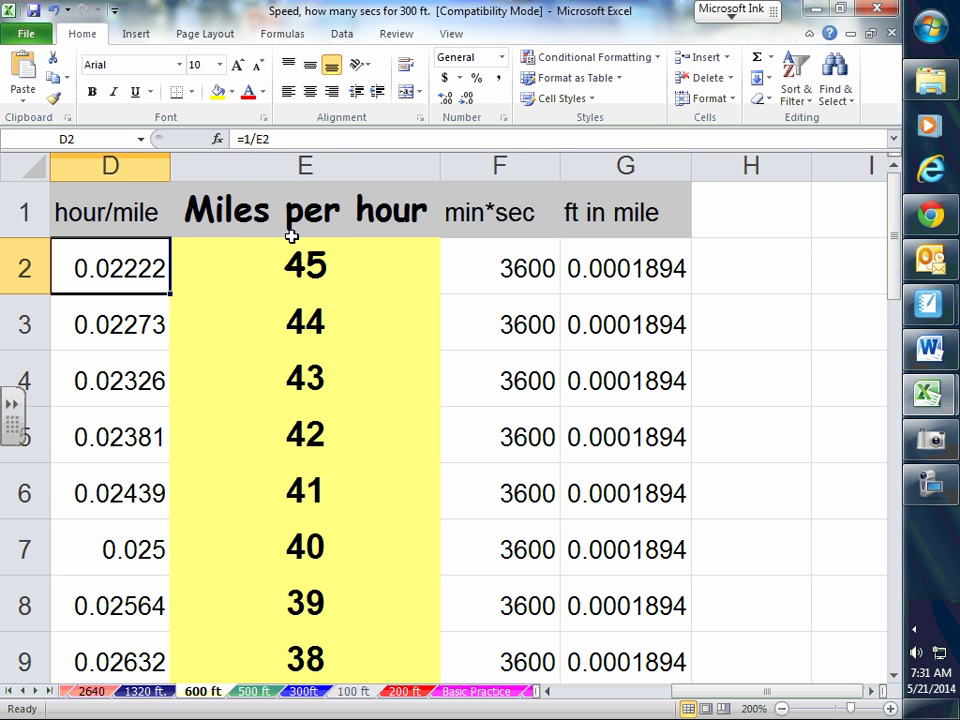
pyautogui.click(146, 691)
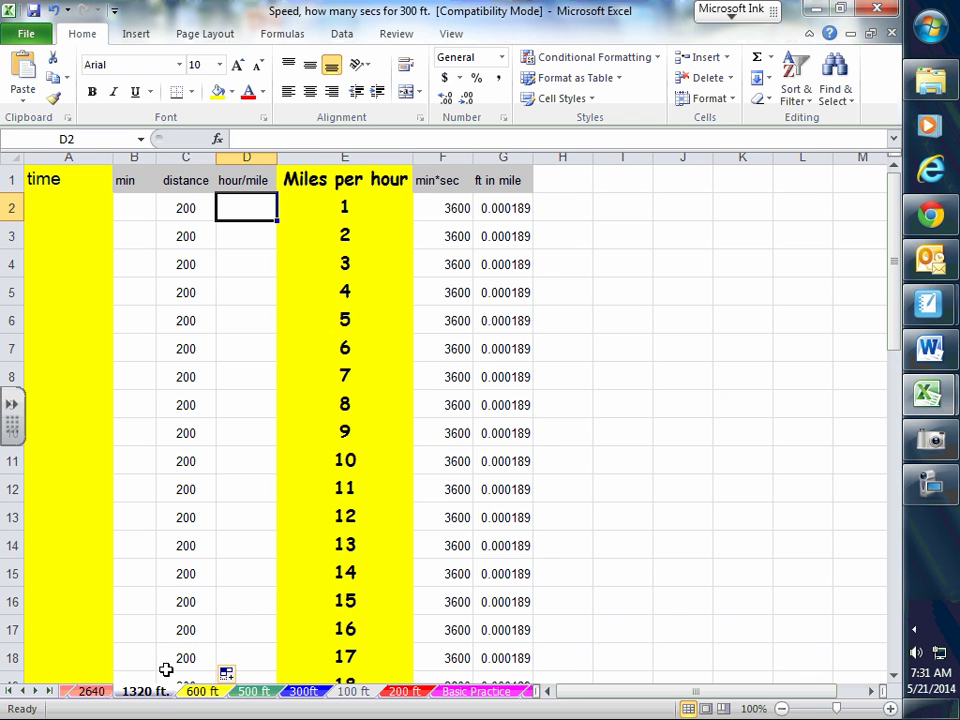
pyautogui.write('=')
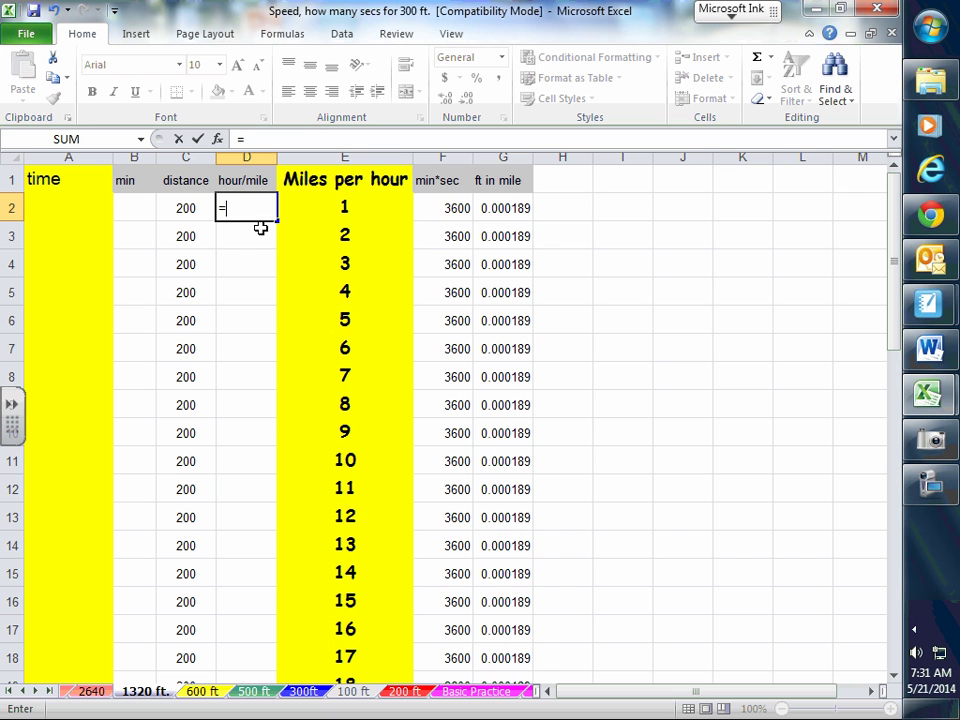
pyautogui.write('1')
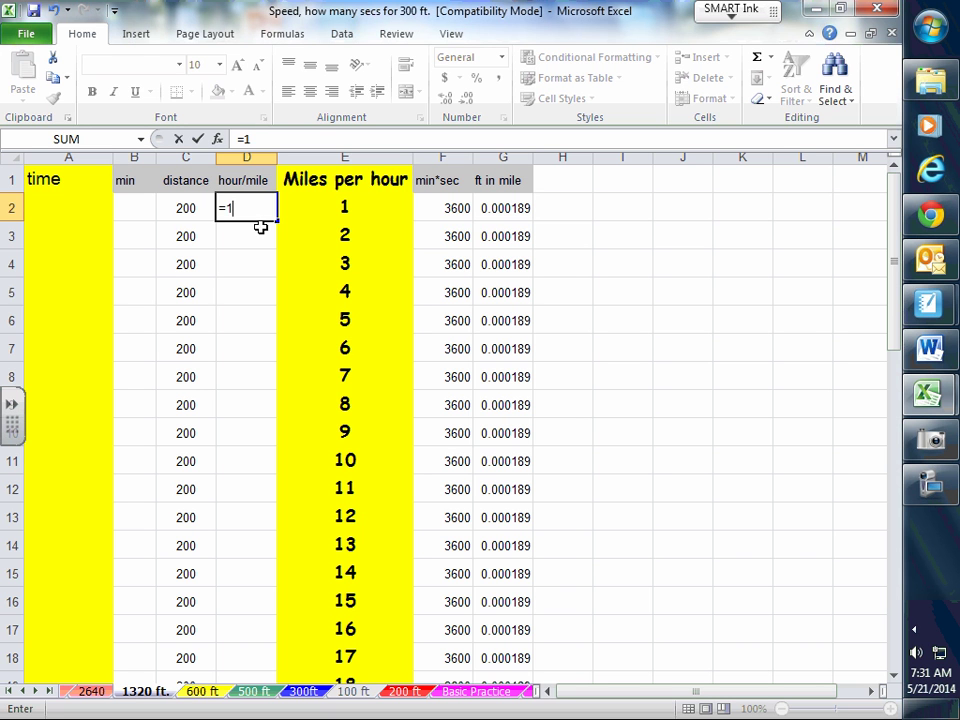
pyautogui.click(338, 210)
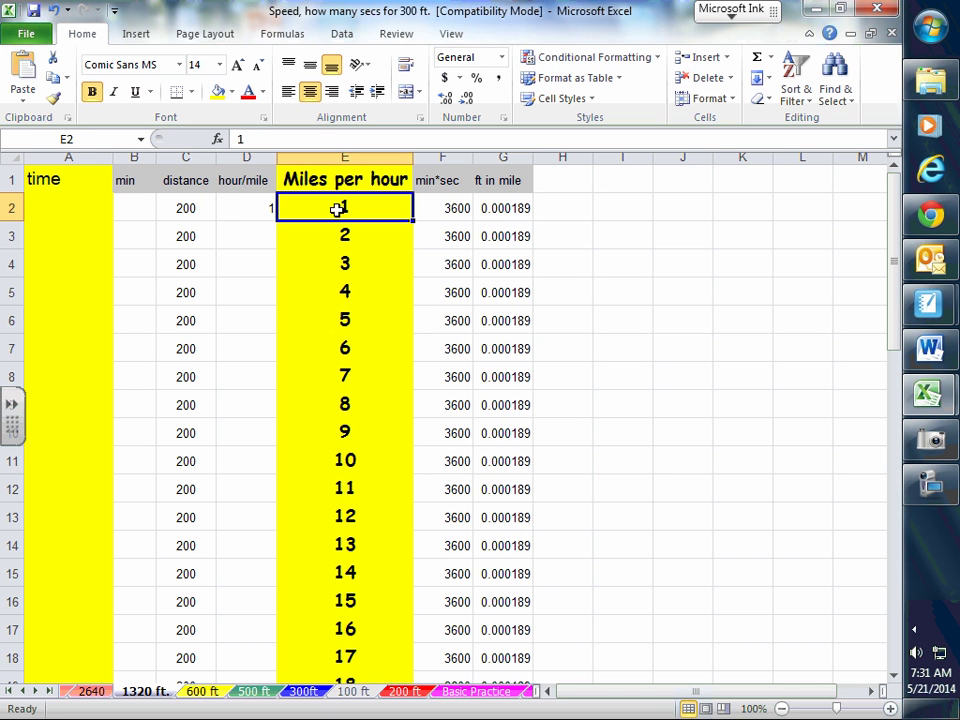
# Enter the formula =1/E2 in cell D2 and fill it down the hour/mile column to row 22
pyautogui.click(268, 208)
pyautogui.write('=1')
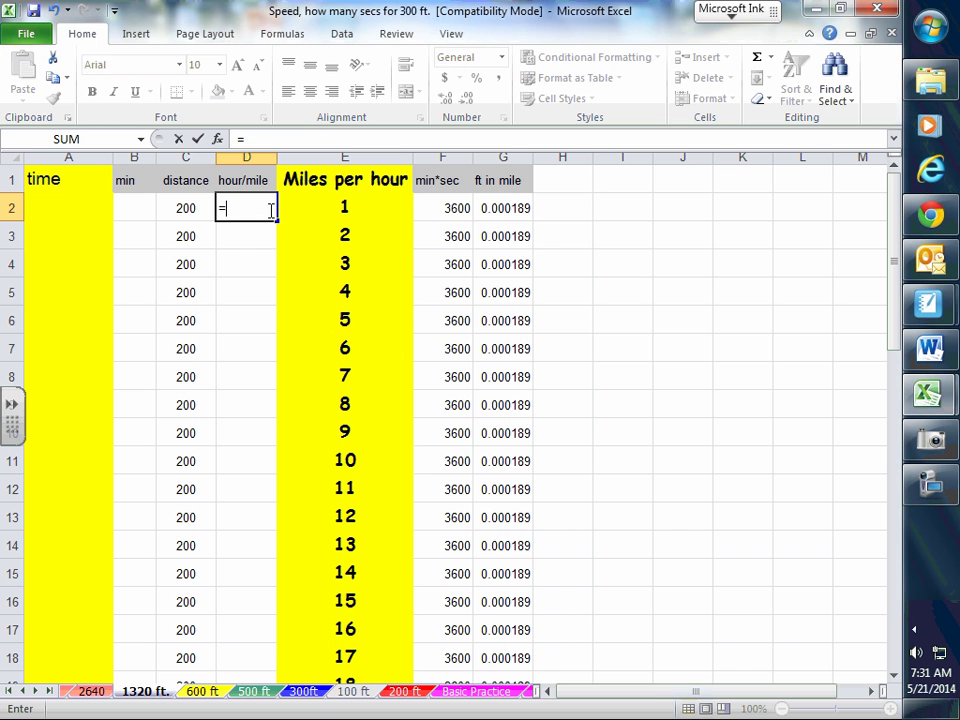
pyautogui.write('/')
pyautogui.click(345, 208)
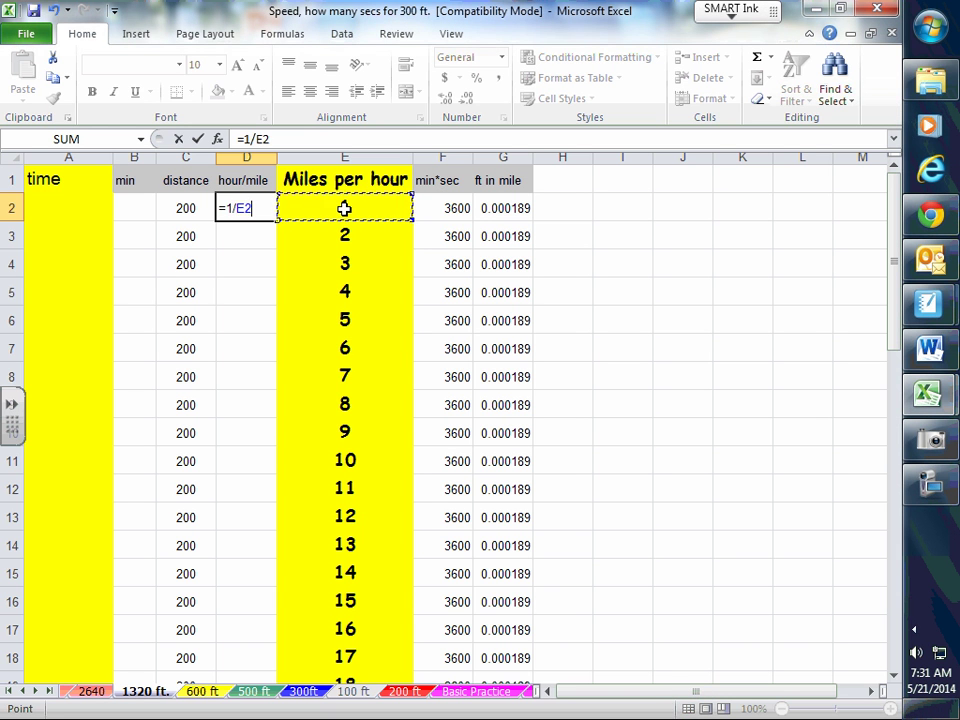
pyautogui.press('Return')
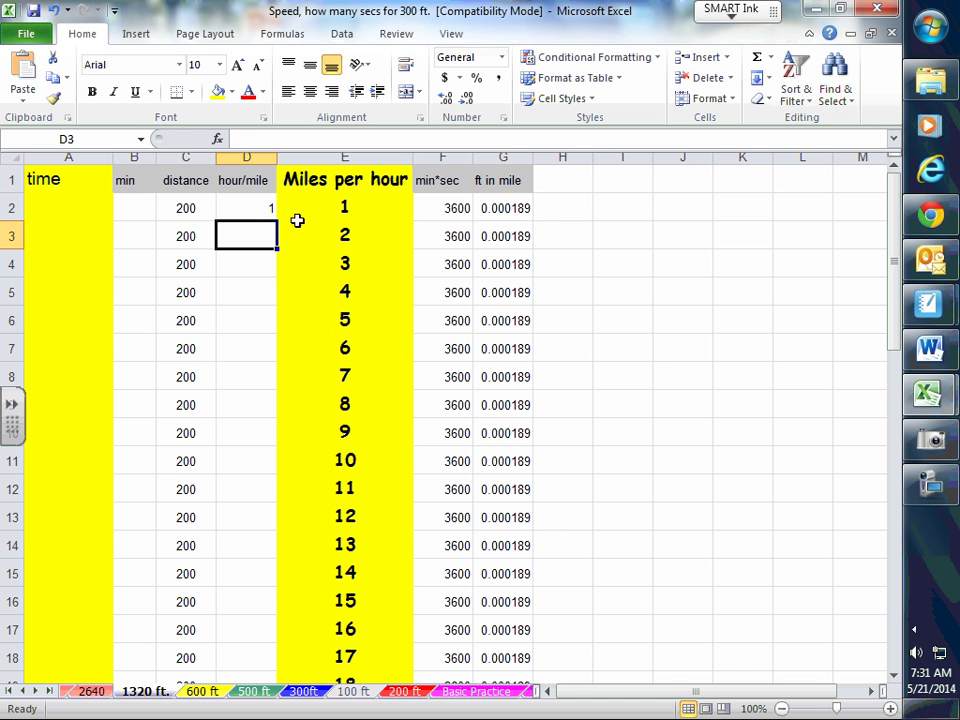
pyautogui.click(268, 209)
pyautogui.moveTo(278, 218); pyautogui.dragTo(262, 700)
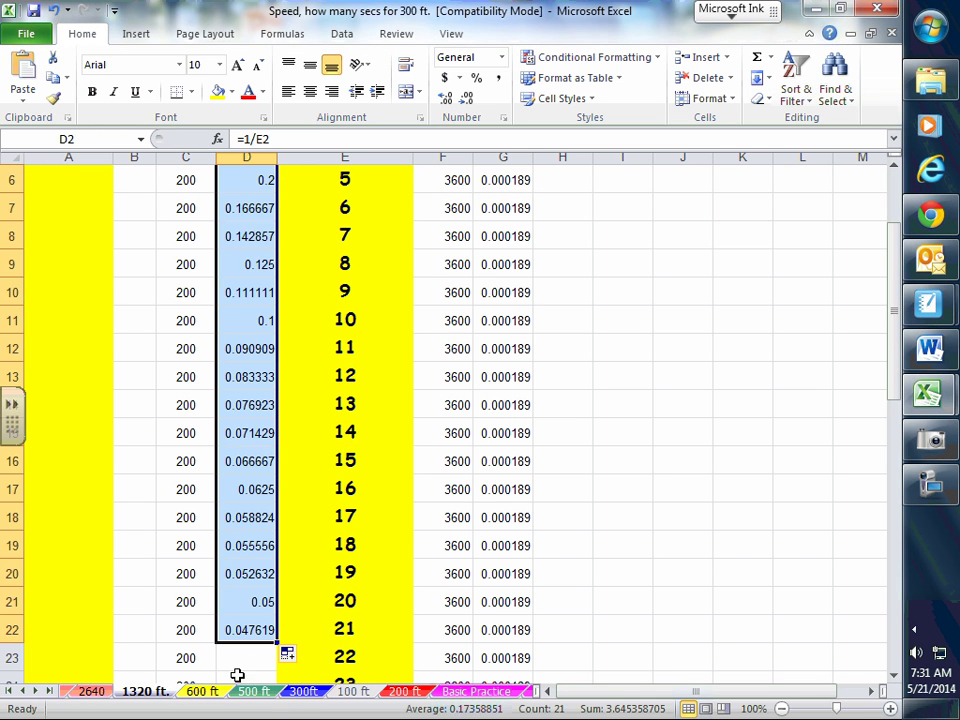
pyautogui.scroll(2, 240, 579)
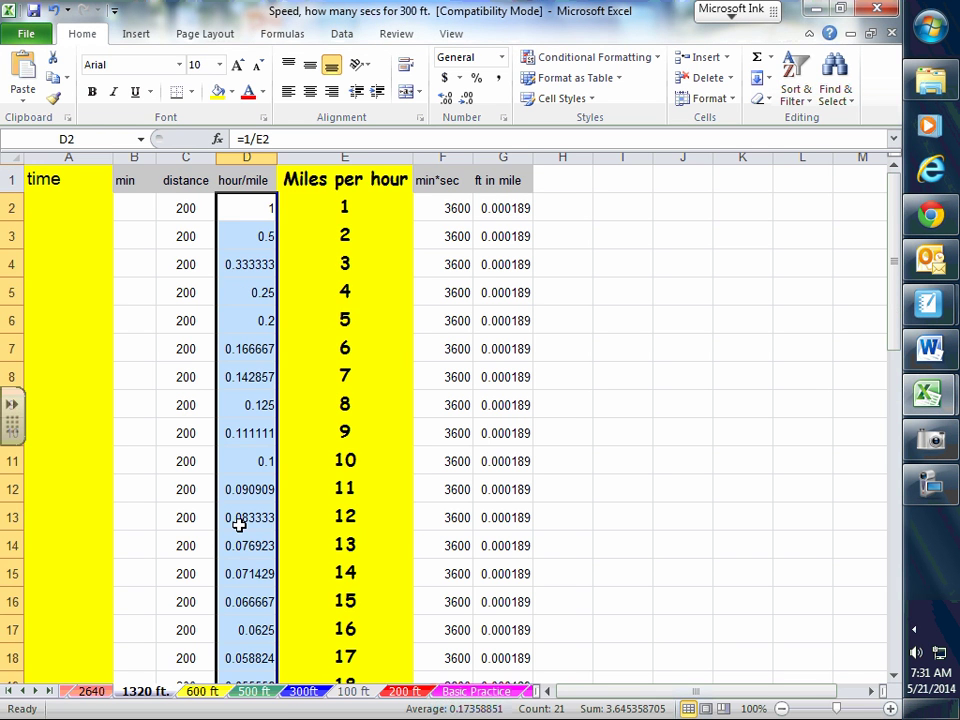
# Format the filled hour/mile cells D2 to D22 as Number with six decimal places
pyautogui.rightClick(261, 209)
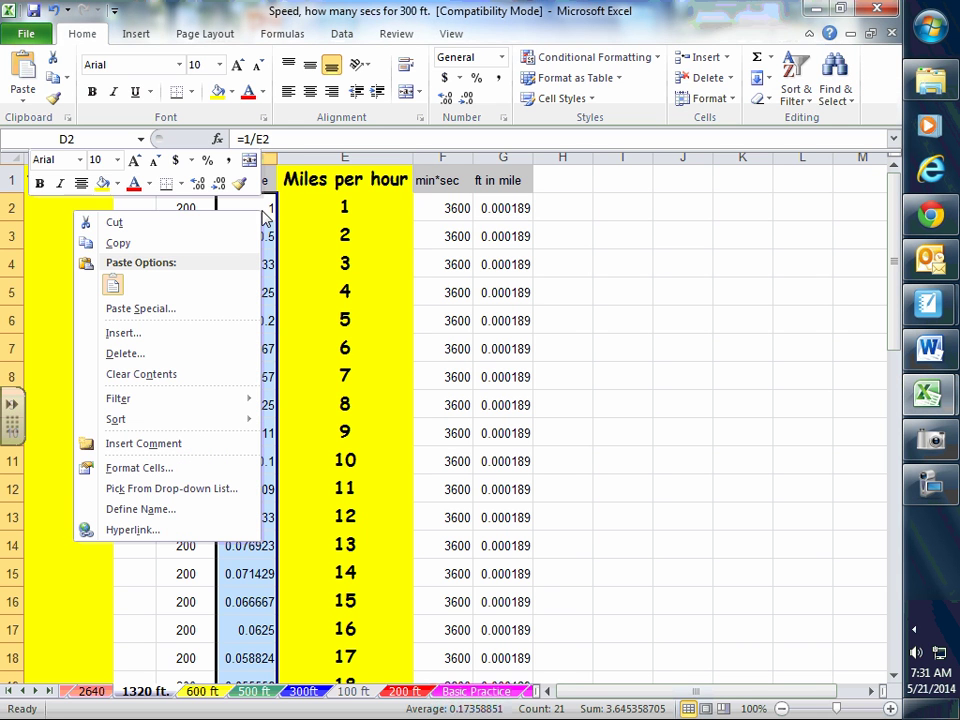
pyautogui.click(140, 468)
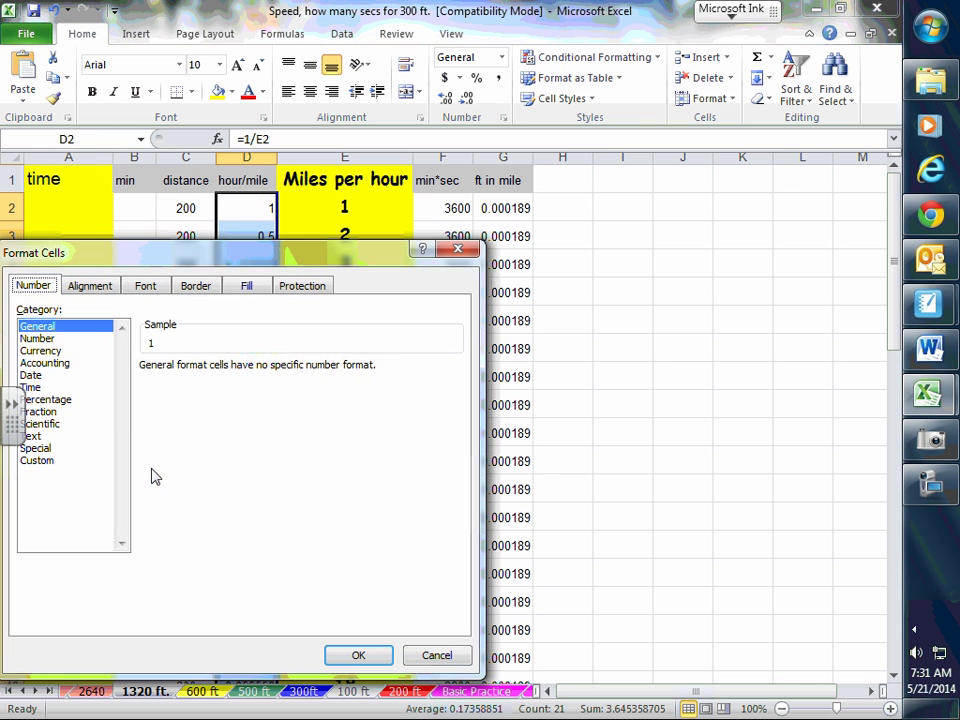
pyautogui.click(40, 339)
pyautogui.click(262, 364)
pyautogui.click(262, 364)
pyautogui.click(262, 364)
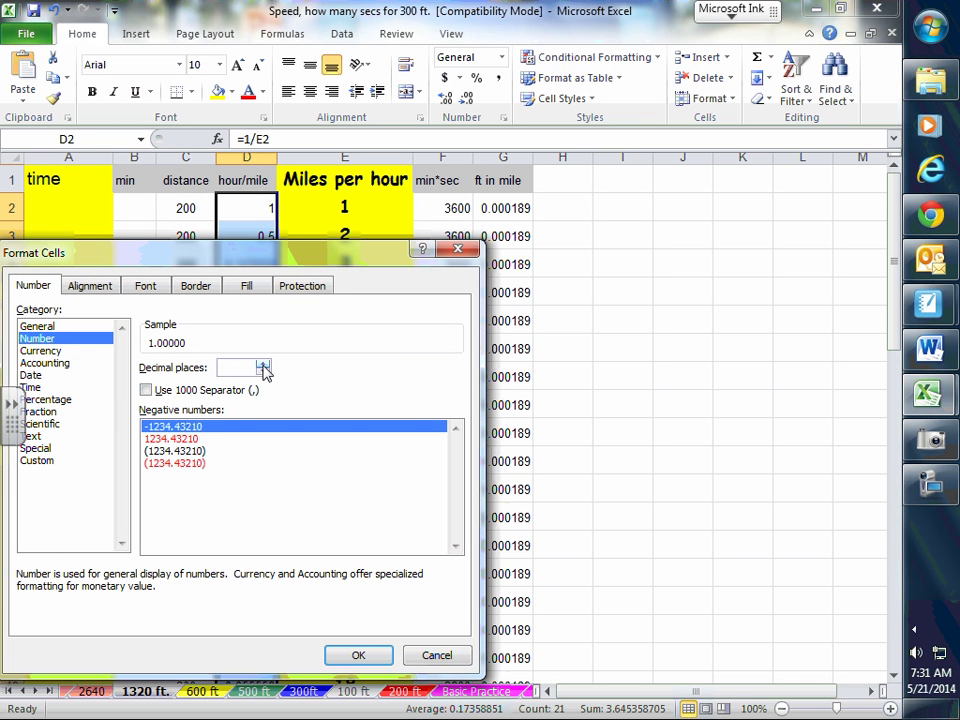
pyautogui.click(262, 364)
pyautogui.click(358, 655)
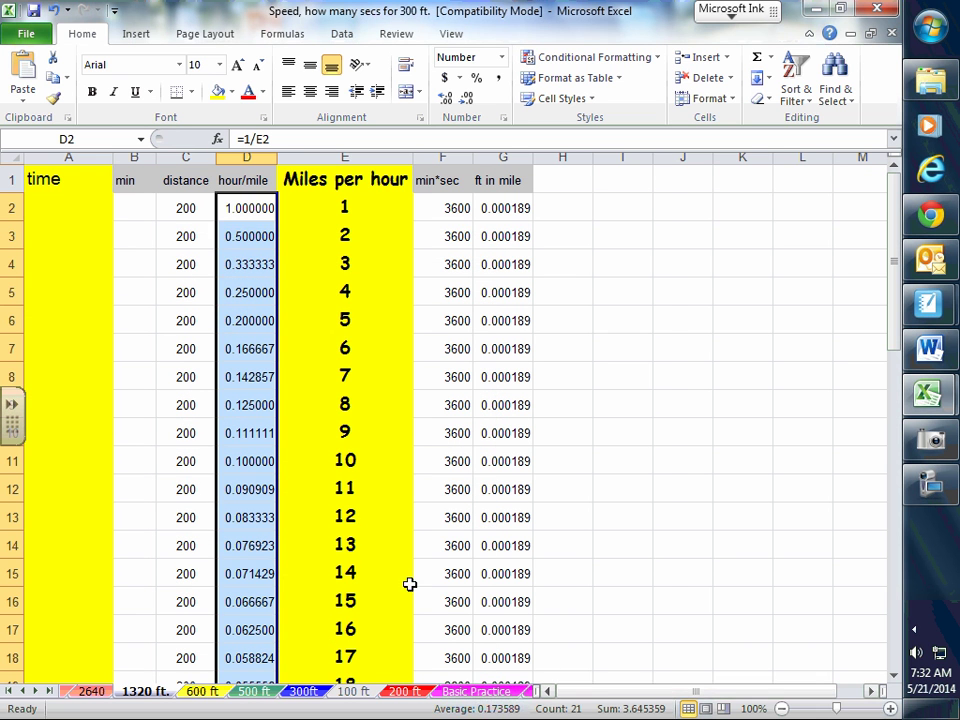
# Examine the time and distance columns of the 600 ft sheet and return to the 1320 ft. sheet
pyautogui.click(125, 209)
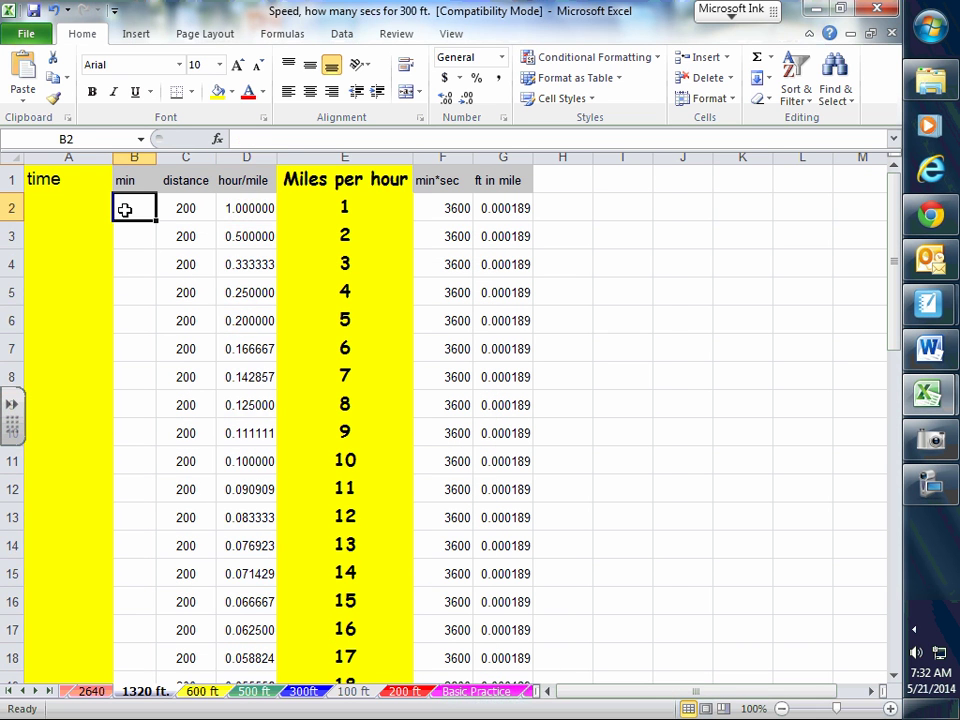
pyautogui.click(202, 691)
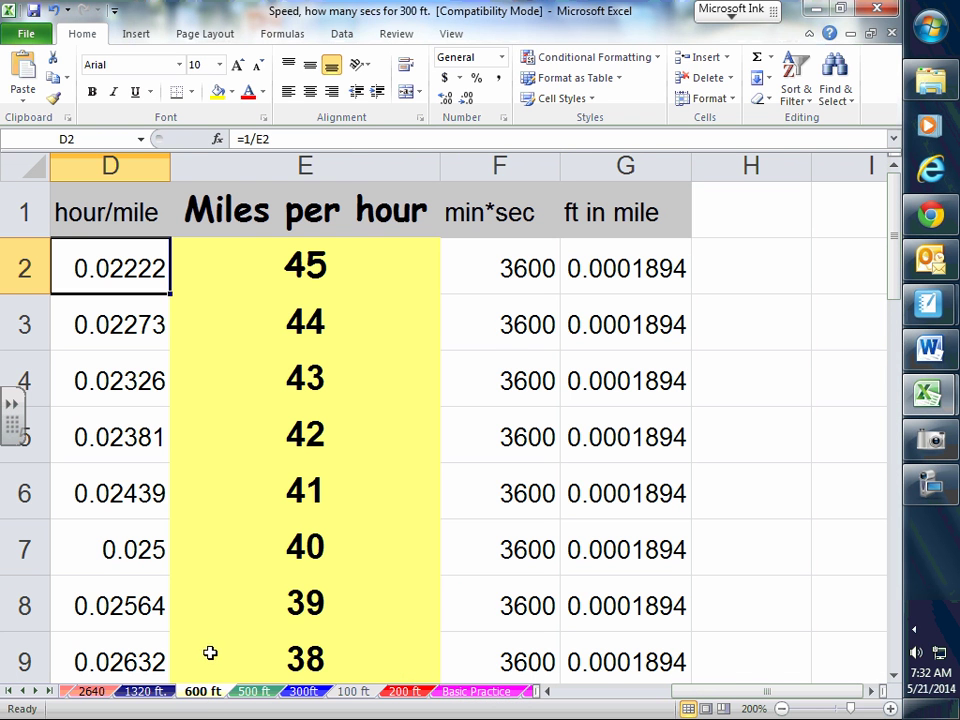
pyautogui.moveTo(690, 693); pyautogui.dragTo(590, 707)
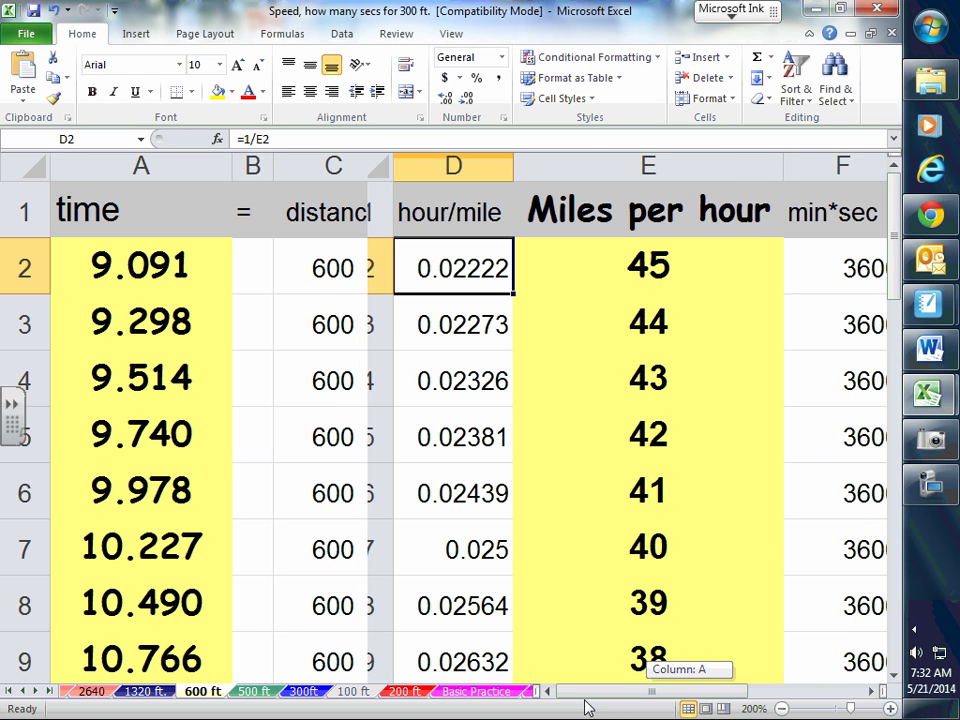
pyautogui.moveTo(587, 707); pyautogui.dragTo(585, 700)
pyautogui.click(146, 693)
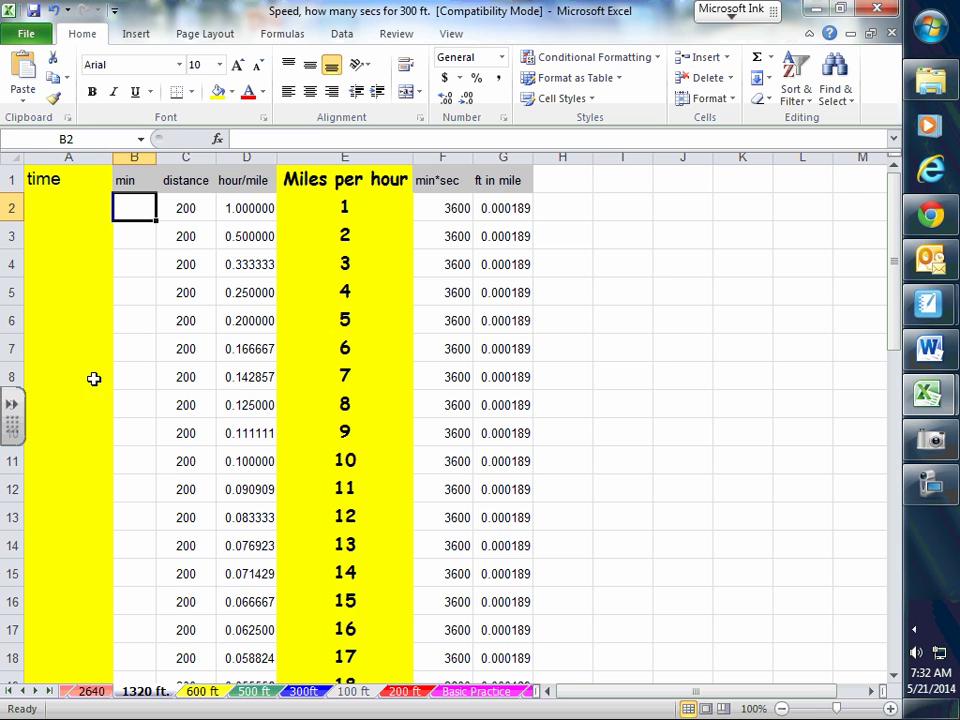
# Enter the formula =C2*D2*F2*G2 in cell A2 and fill it down the time column to row 50
pyautogui.click(45, 208)
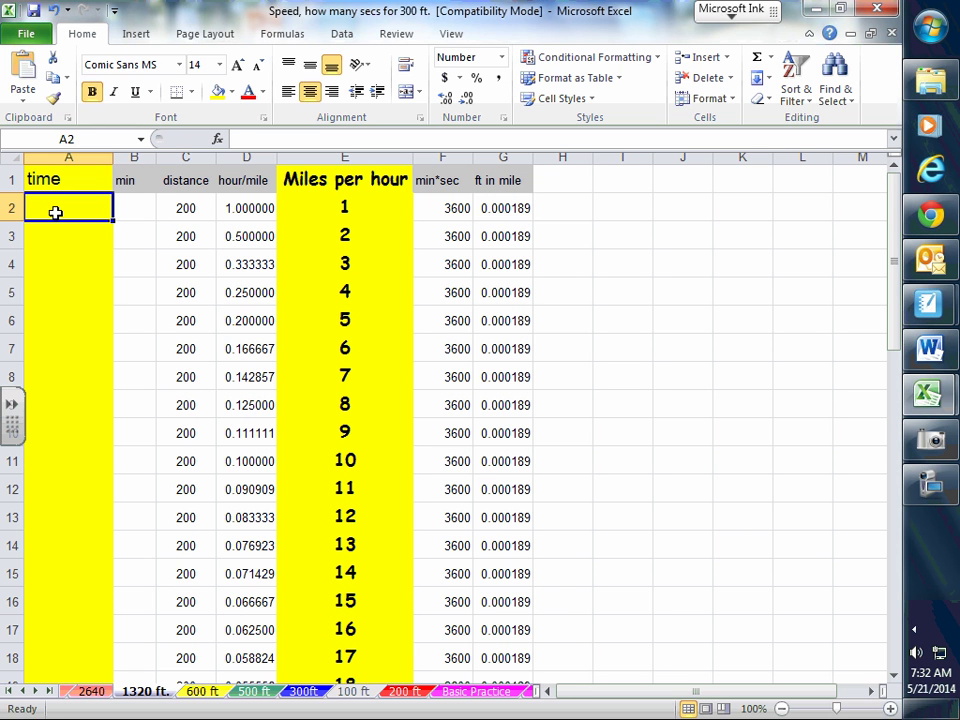
pyautogui.write('=')
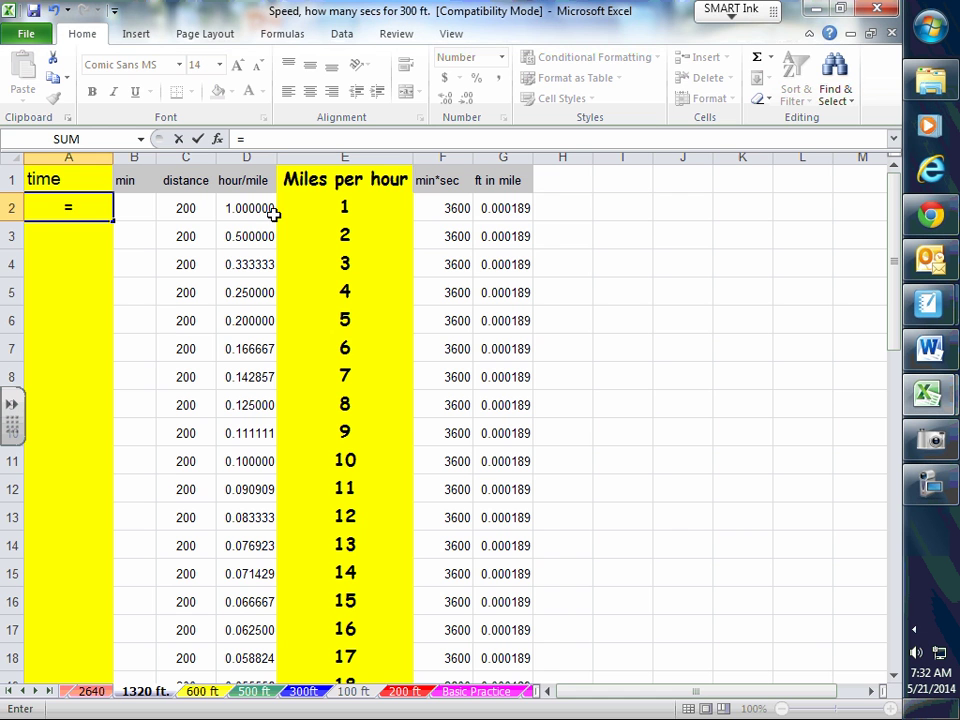
pyautogui.click(182, 208)
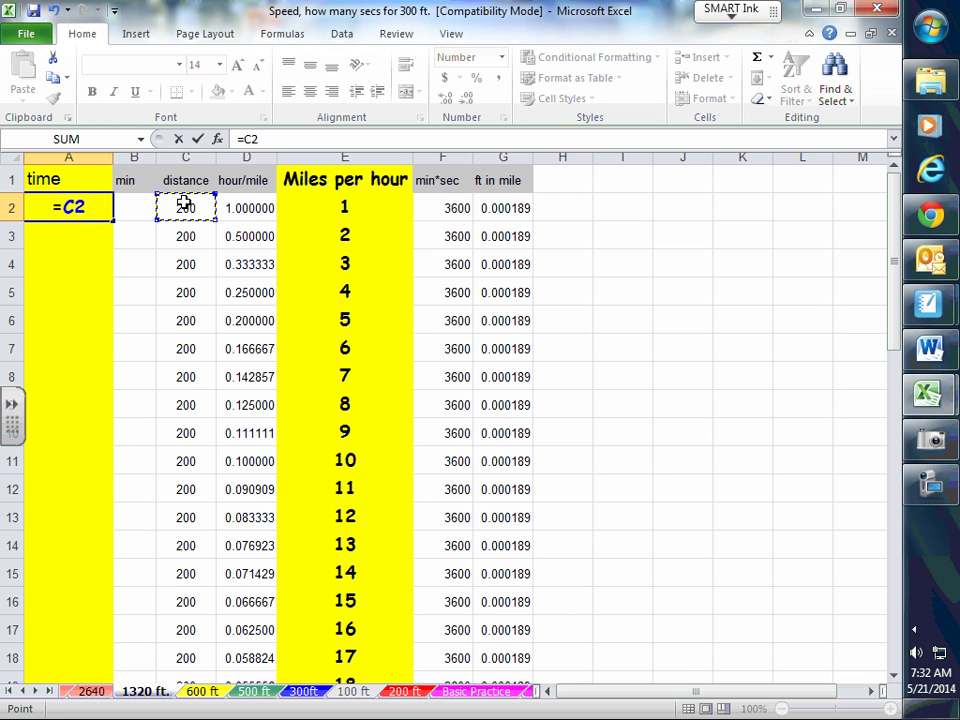
pyautogui.write('*')
pyautogui.click(236, 208)
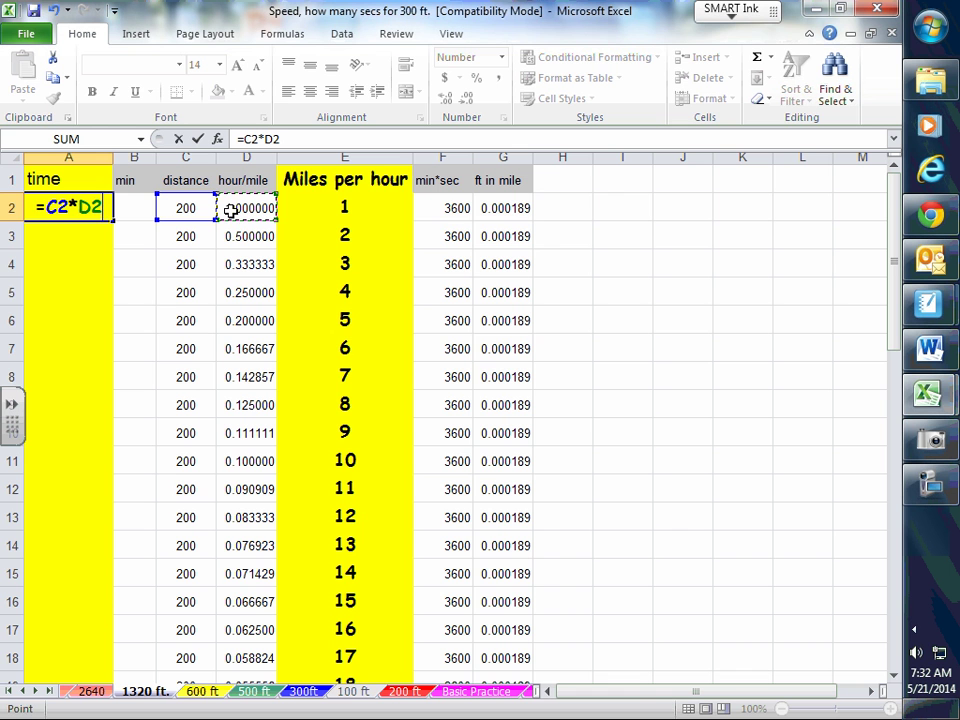
pyautogui.write('*')
pyautogui.click(432, 208)
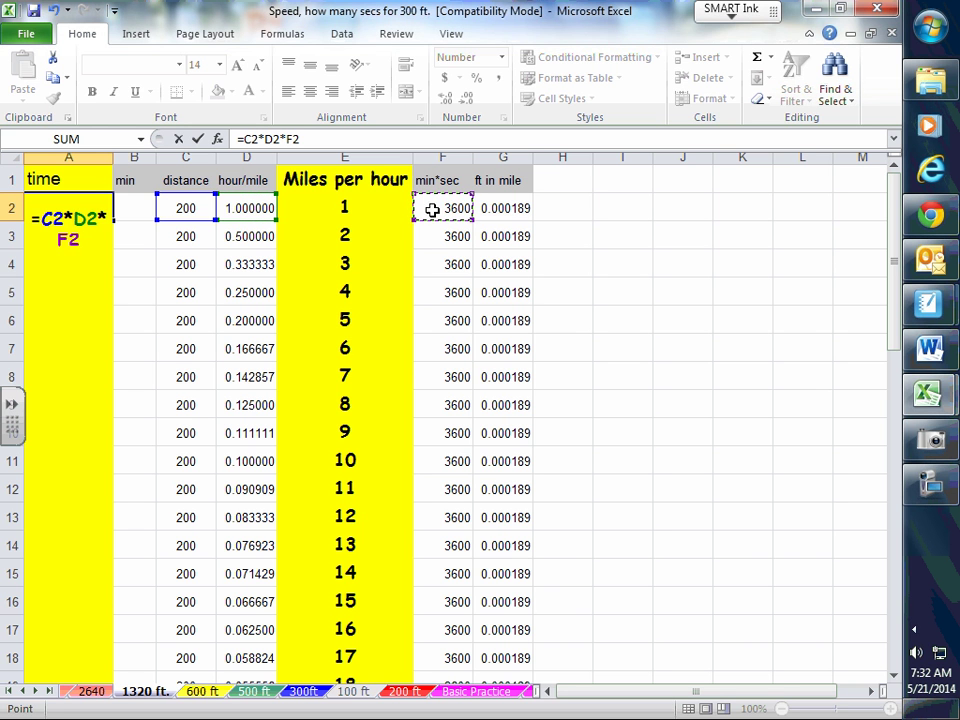
pyautogui.write('*')
pyautogui.click(497, 210)
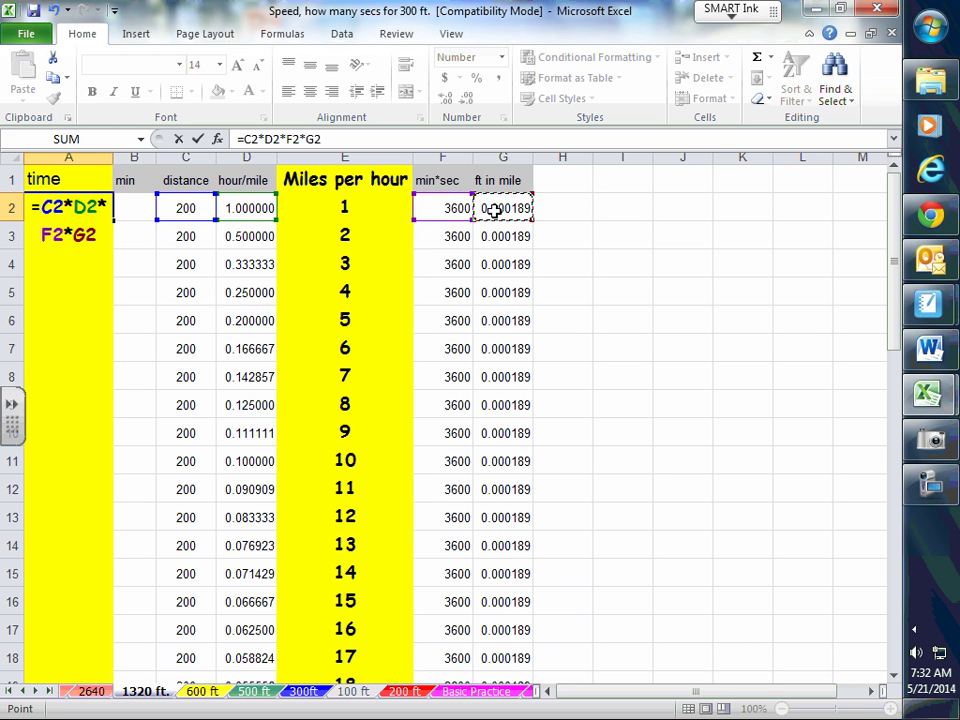
pyautogui.press('Return')
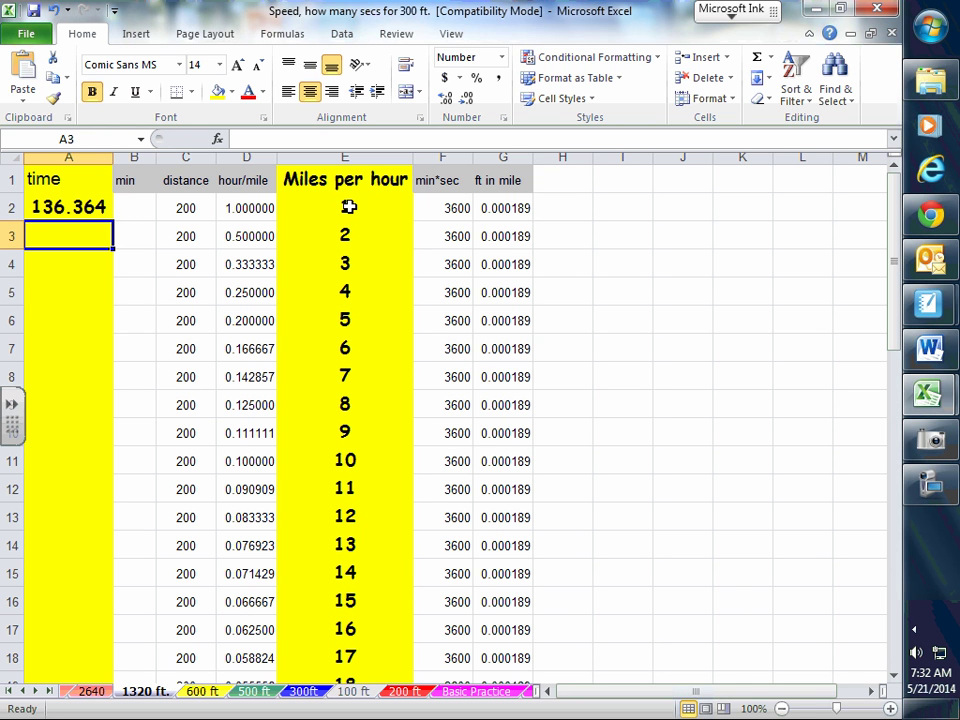
pyautogui.click(85, 208)
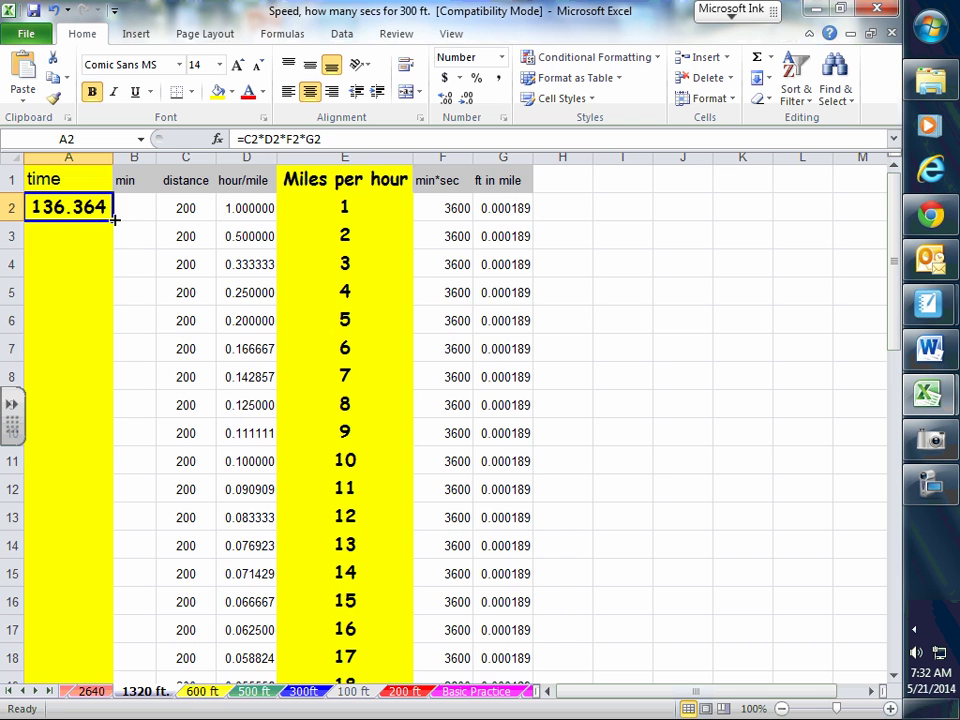
pyautogui.moveTo(115, 220)
pyautogui.mouseDown()
pyautogui.moveTo(100, 655)
pyautogui.moveTo(88, 631)
pyautogui.mouseUp()
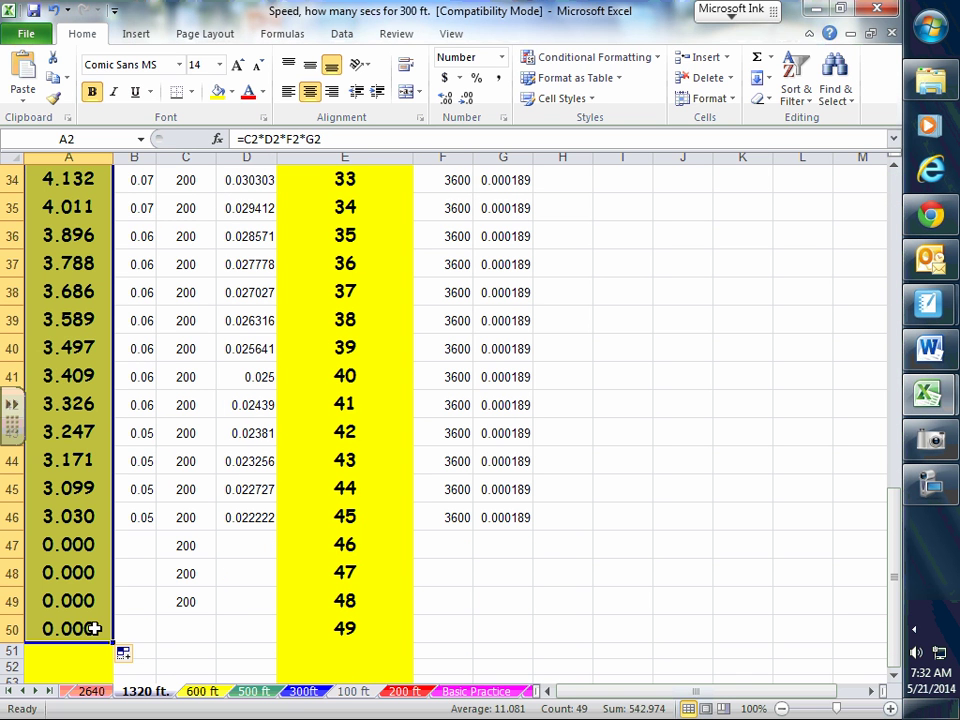
# Fill the hour/mile formula from cell D22 down to row 33
pyautogui.scroll(2, 68, 515)
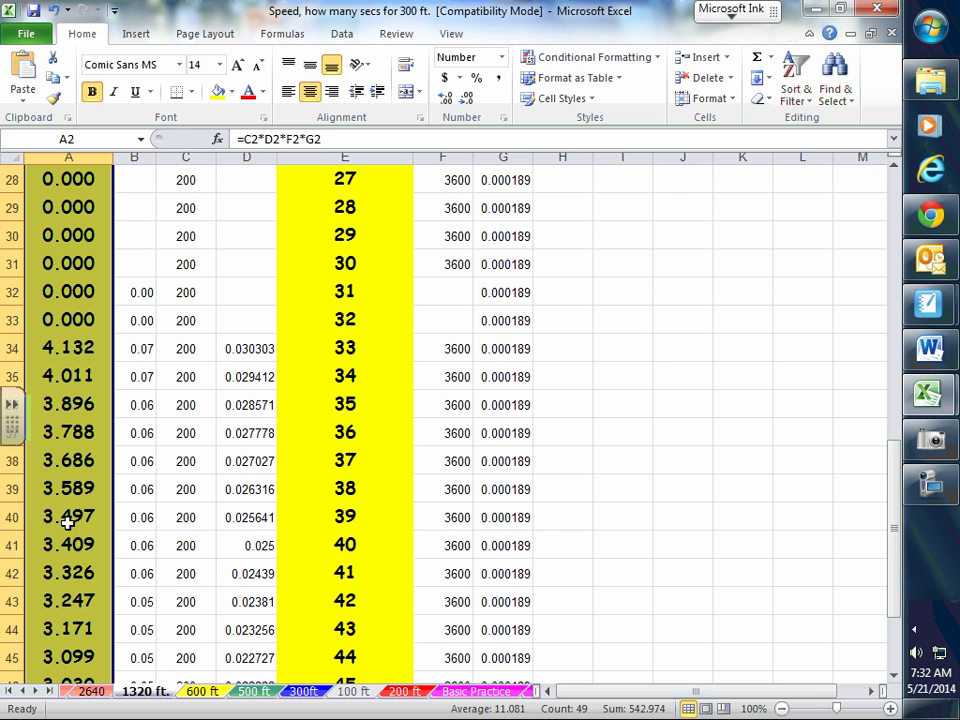
pyautogui.scroll(1, 68, 515)
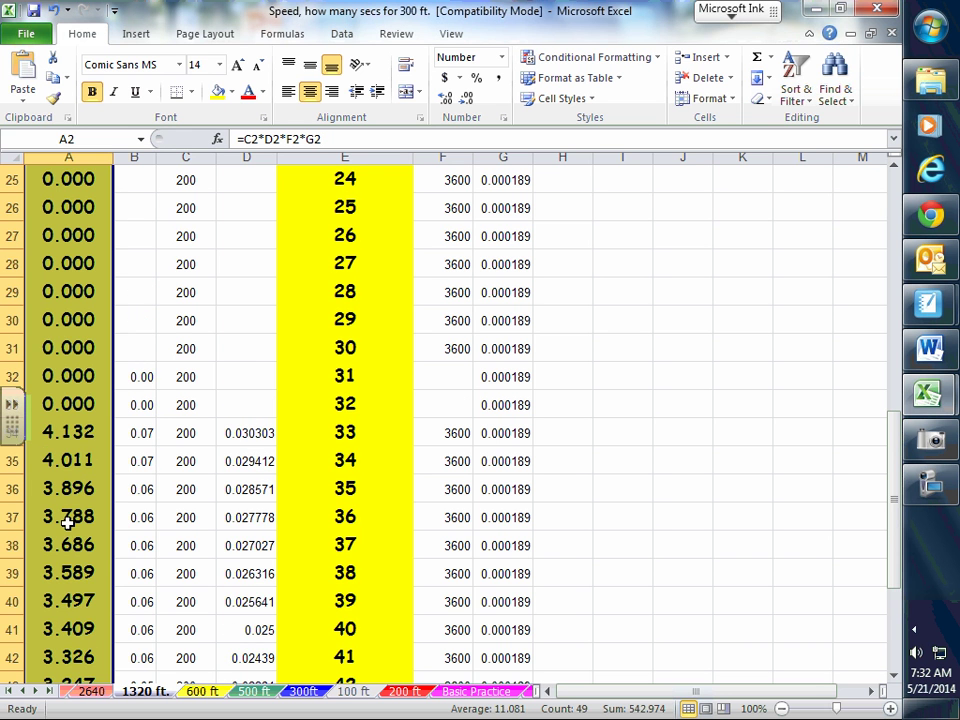
pyautogui.scroll(3, 131, 360)
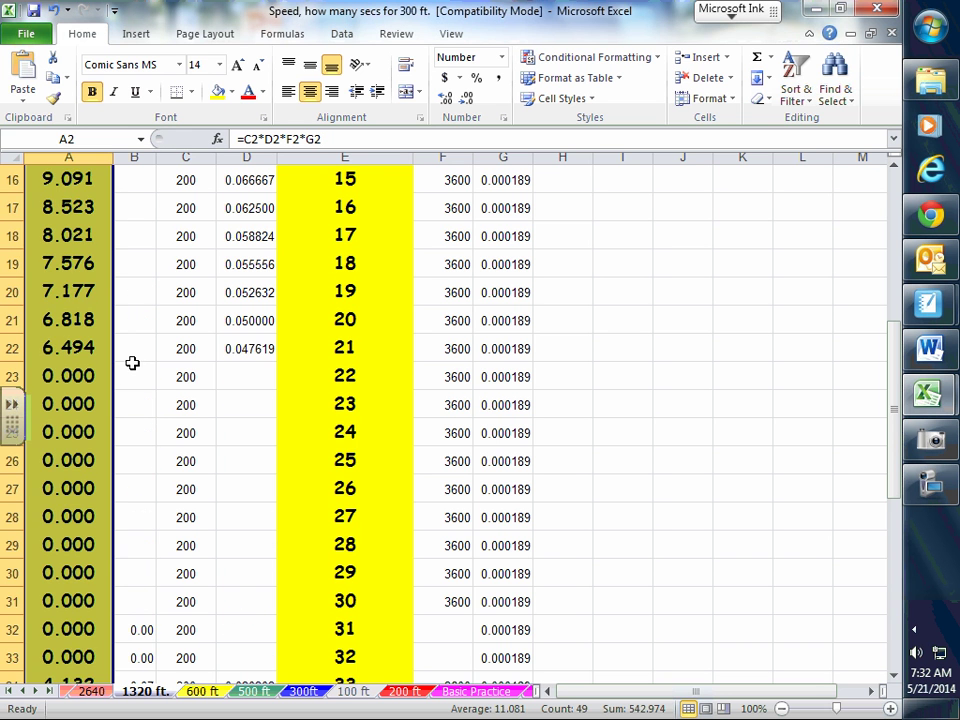
pyautogui.click(257, 352)
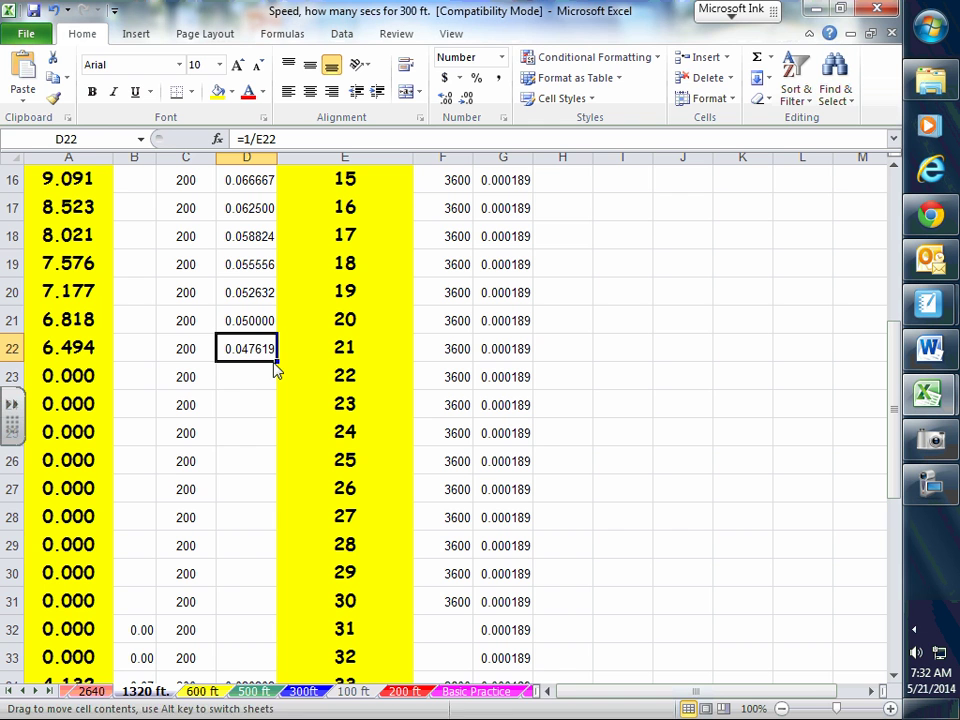
pyautogui.moveTo(277, 362); pyautogui.dragTo(243, 662)
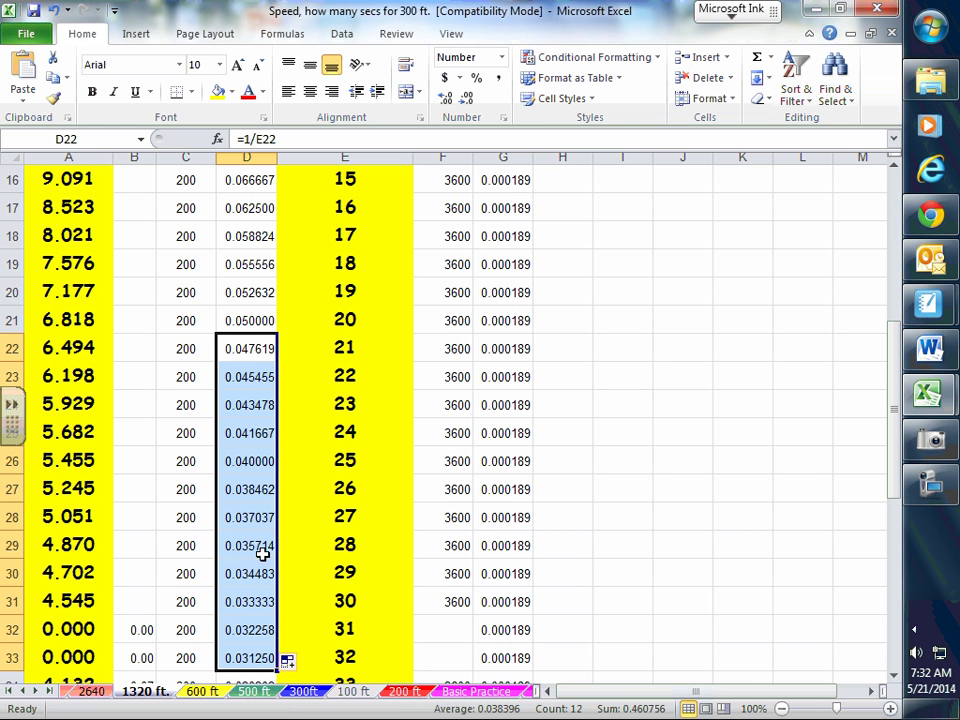
# Clear the leftover min column values by filling blank cell B31 down to row 48
pyautogui.click(150, 602)
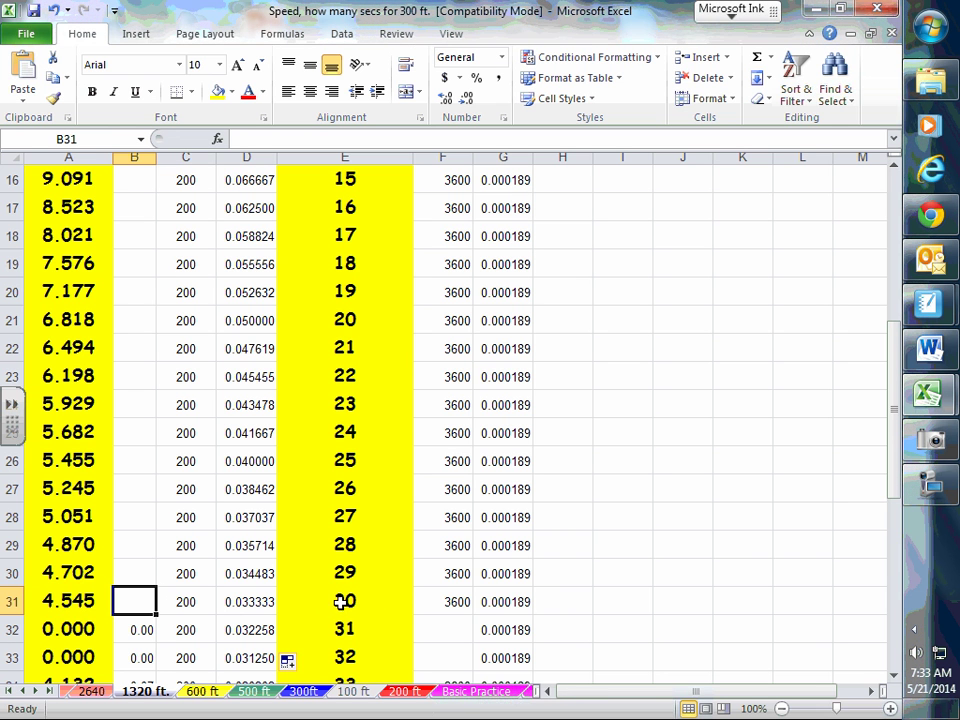
pyautogui.scroll(-5, 410, 612)
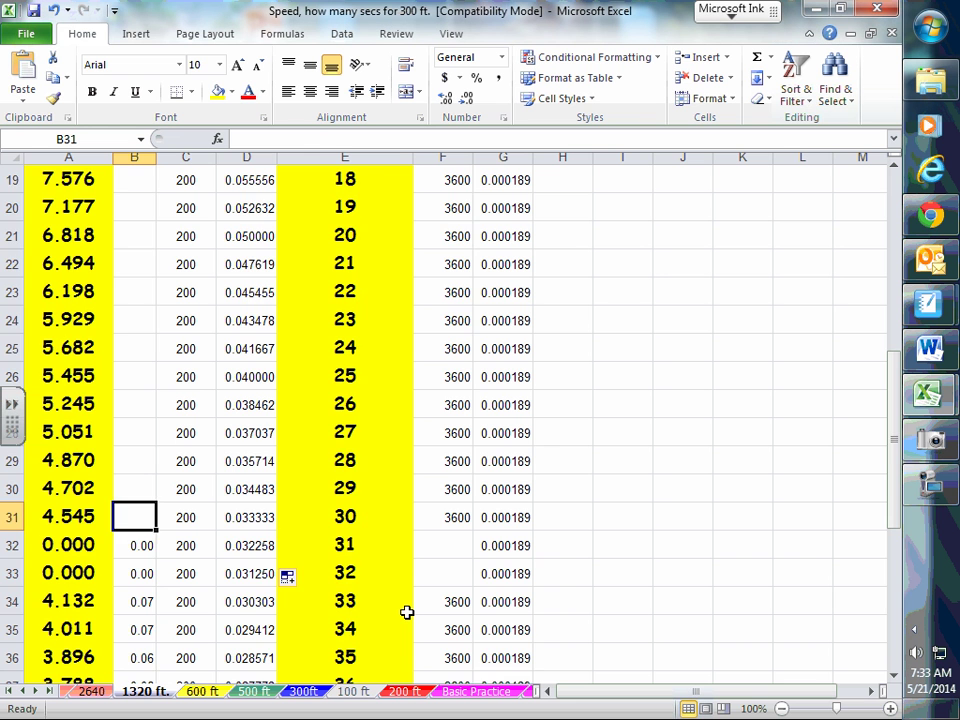
pyautogui.scroll(2, 407, 612)
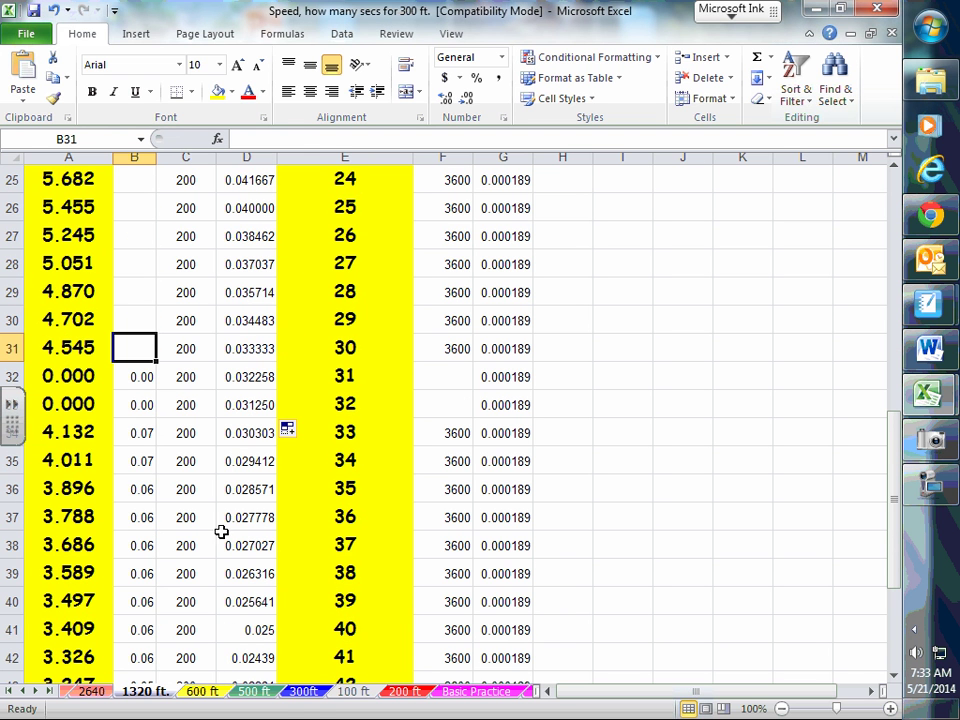
pyautogui.moveTo(156, 362); pyautogui.dragTo(131, 660)
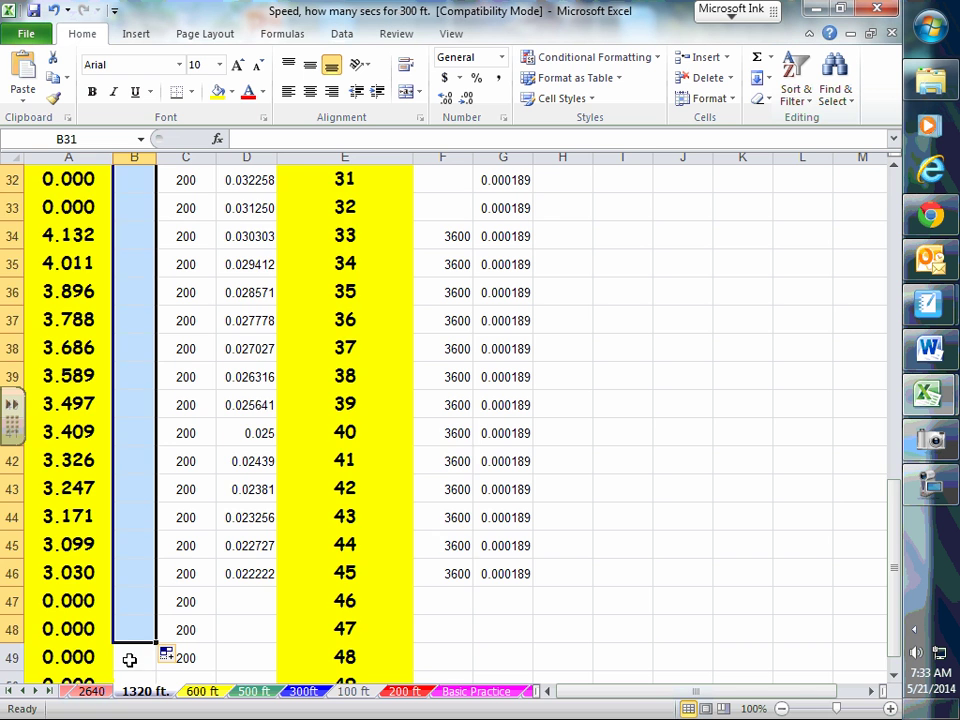
# Fill the min*sec value 3600 from cell F31 down to row 33
pyautogui.scroll(4, 137, 662)
pyautogui.scroll(-1, 139, 662)
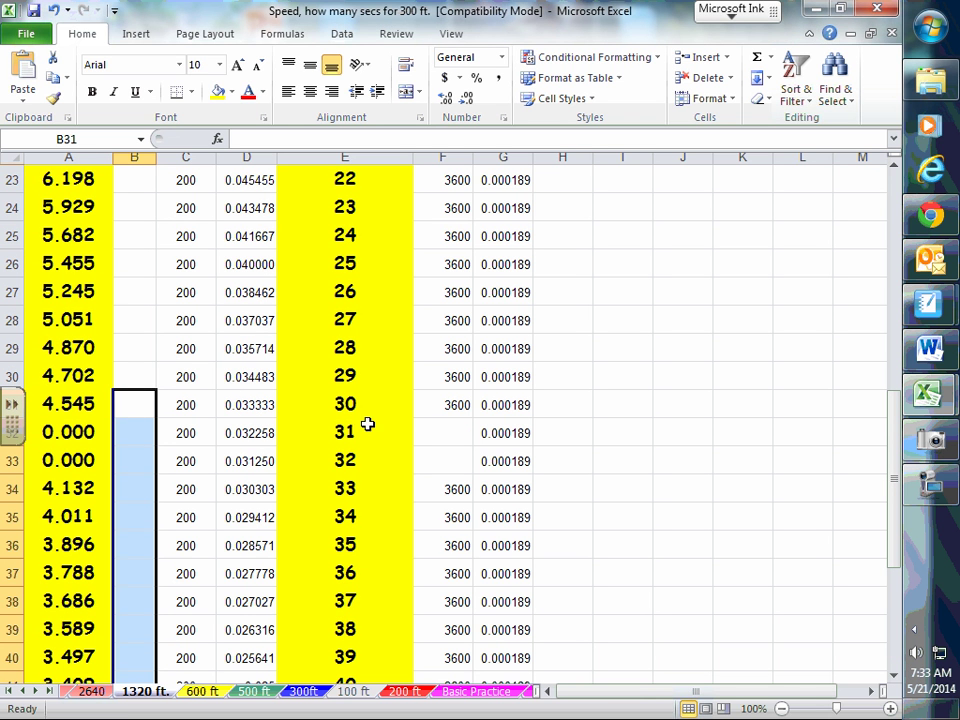
pyautogui.click(455, 406)
pyautogui.moveTo(474, 418); pyautogui.dragTo(466, 470)
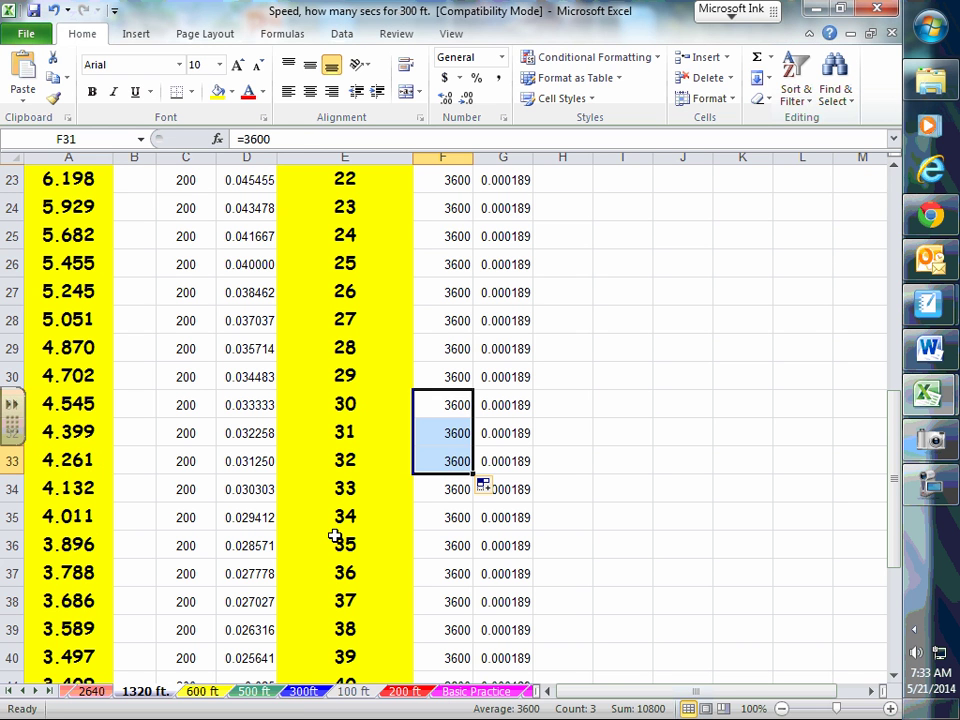
pyautogui.scroll(4, 478, 601)
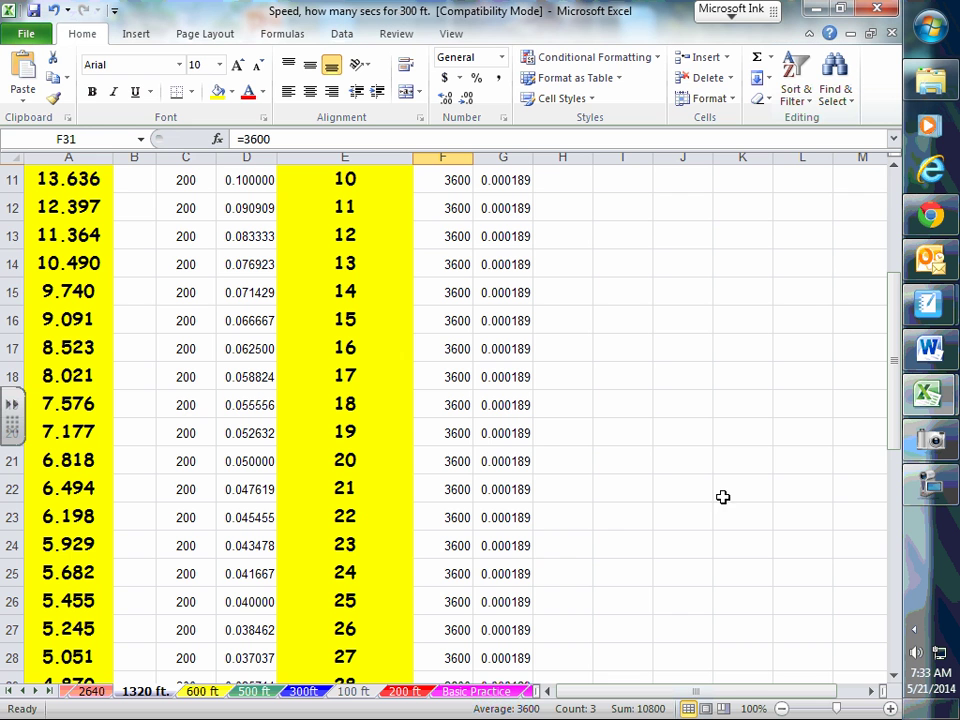
pyautogui.click(913, 497)
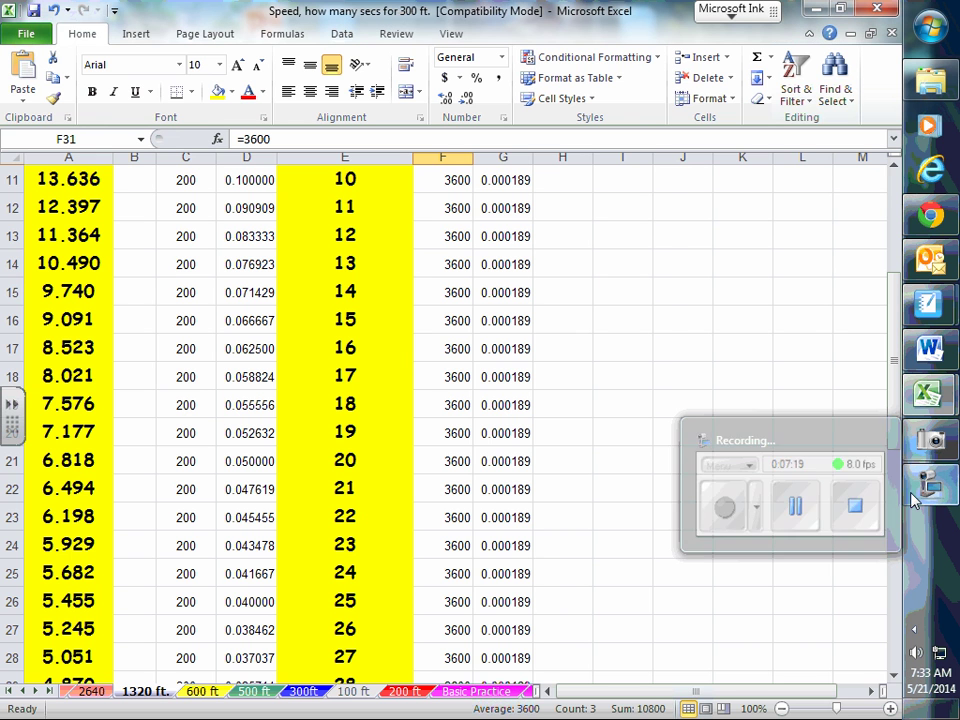